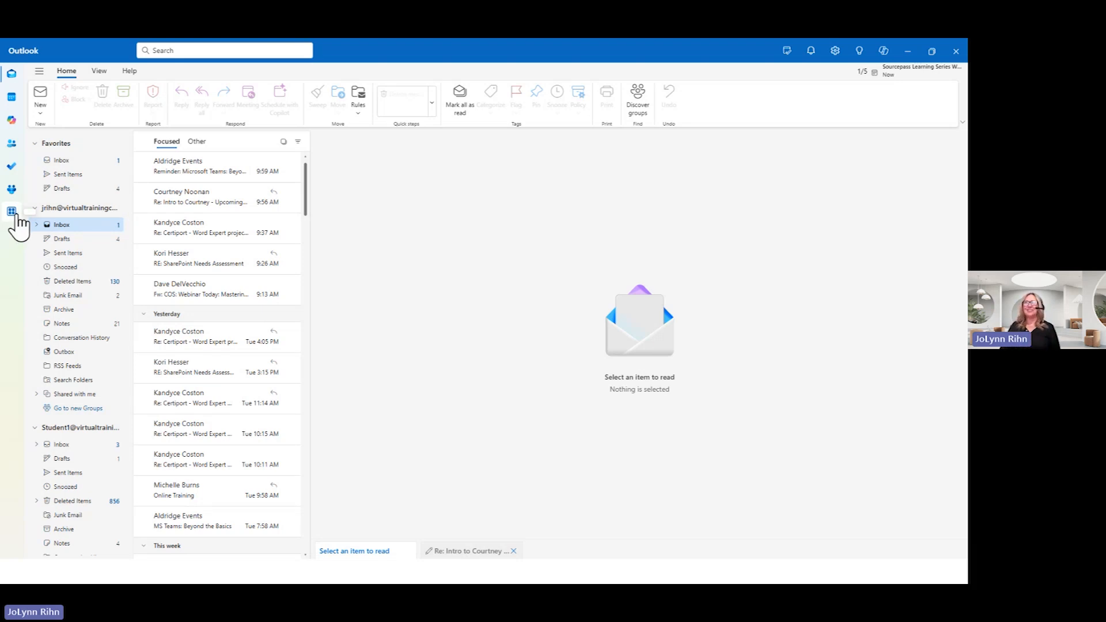
Open OneDrive from the additional apps, pin it to the app bar, and dismiss its Copilot introduction
{"action": "left_click", "coordinate": [12, 213]}
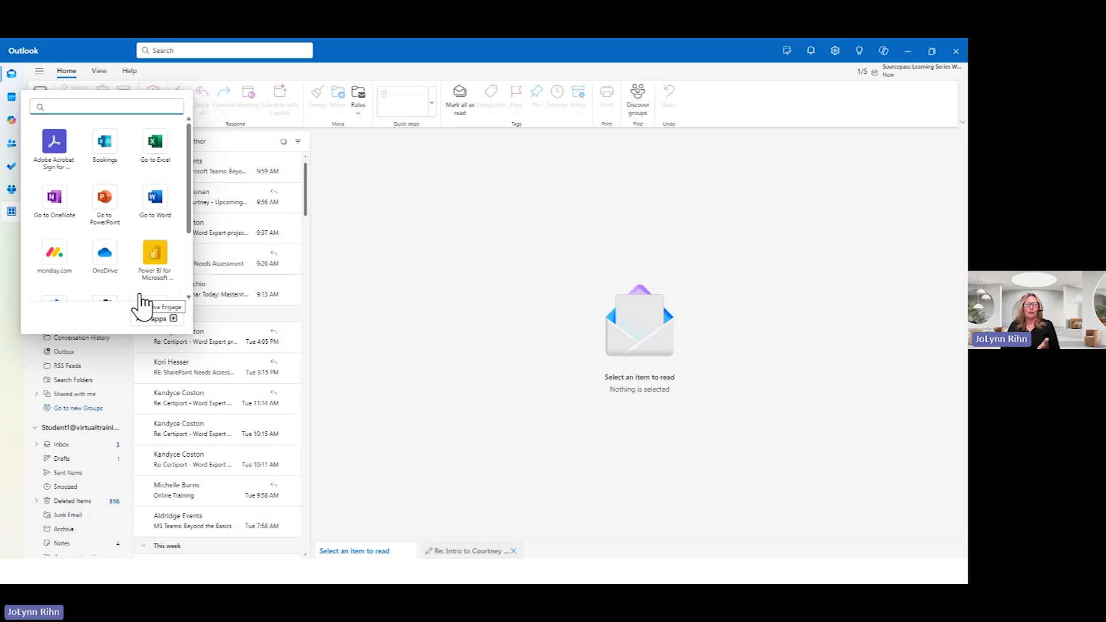
{"action": "left_click", "coordinate": [108, 268]}
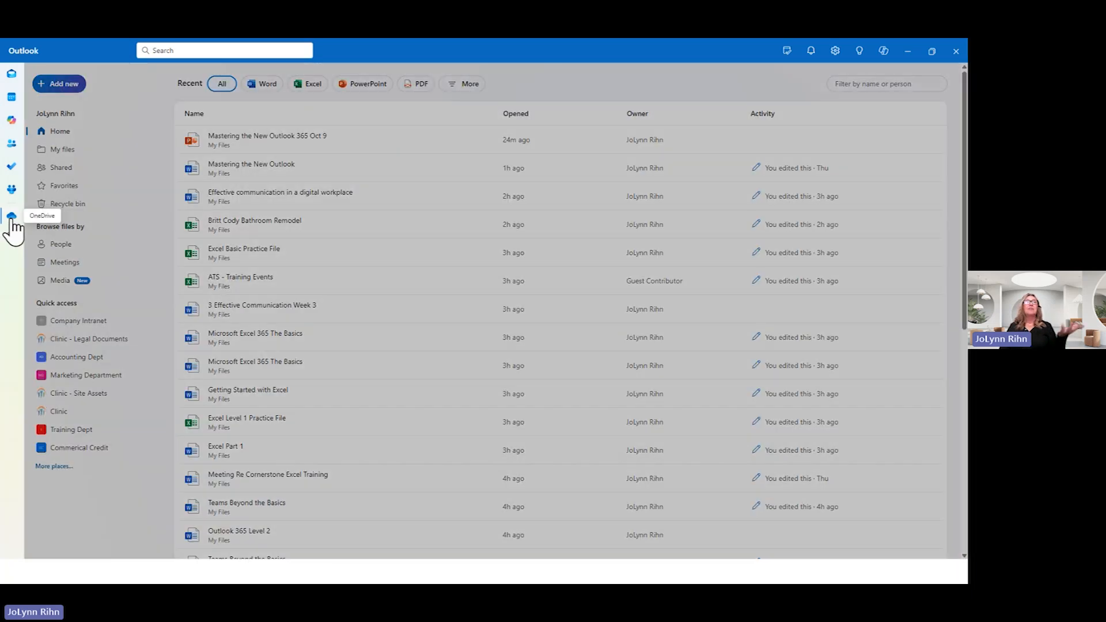
{"action": "right_click", "coordinate": [12, 219]}
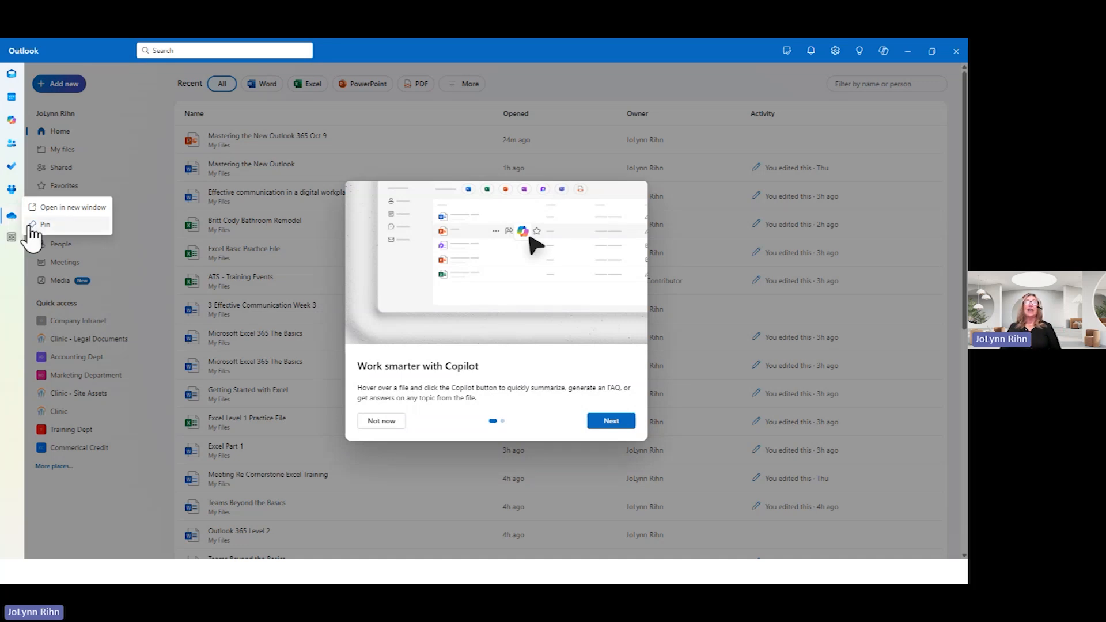
{"action": "left_click", "coordinate": [48, 237]}
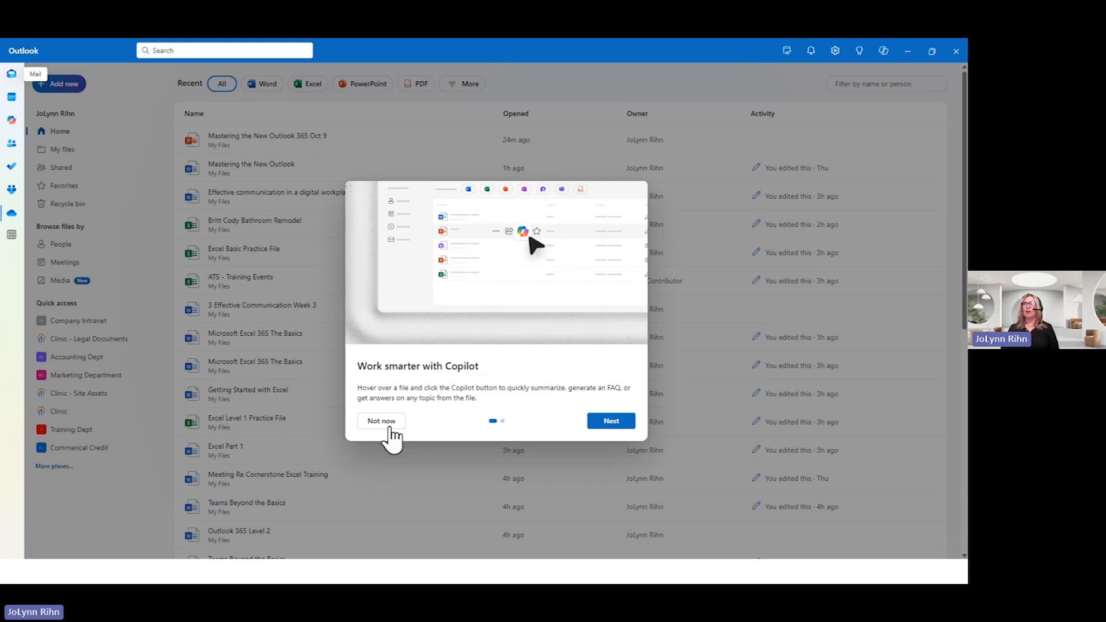
{"action": "left_click", "coordinate": [381, 421]}
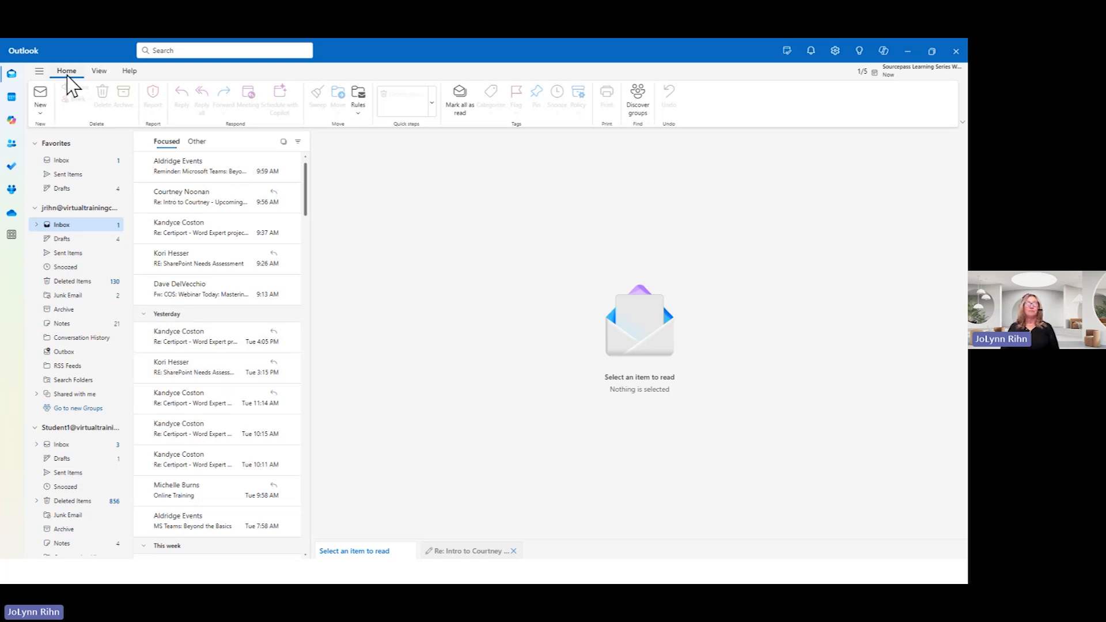
Examine the View and Help commands available for the mailbox
{"action": "left_click", "coordinate": [96, 76]}
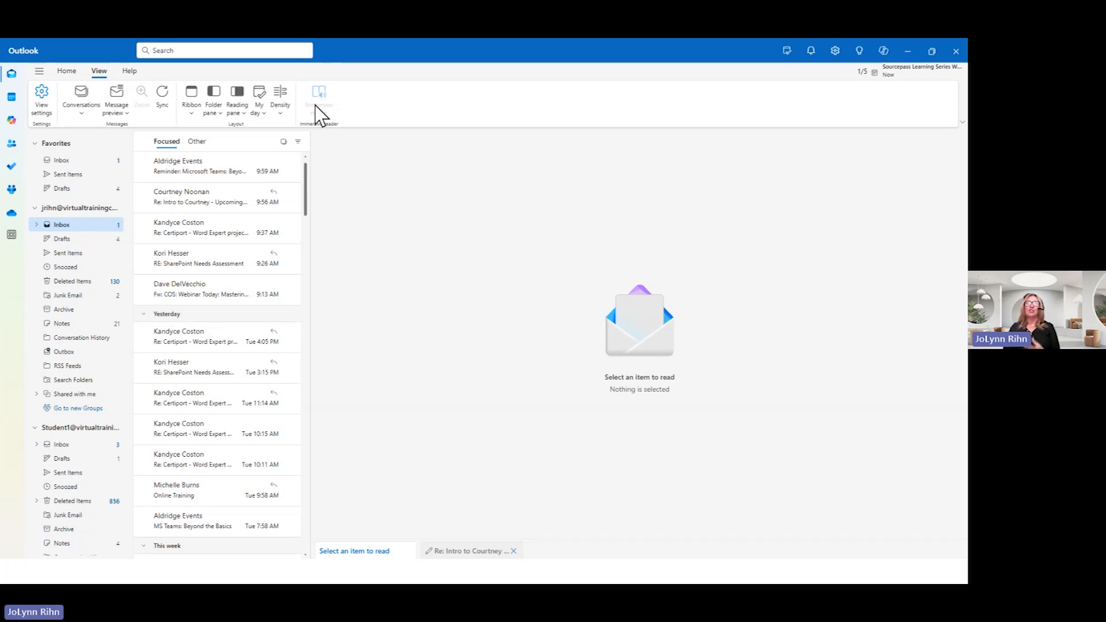
{"action": "left_click", "coordinate": [134, 73]}
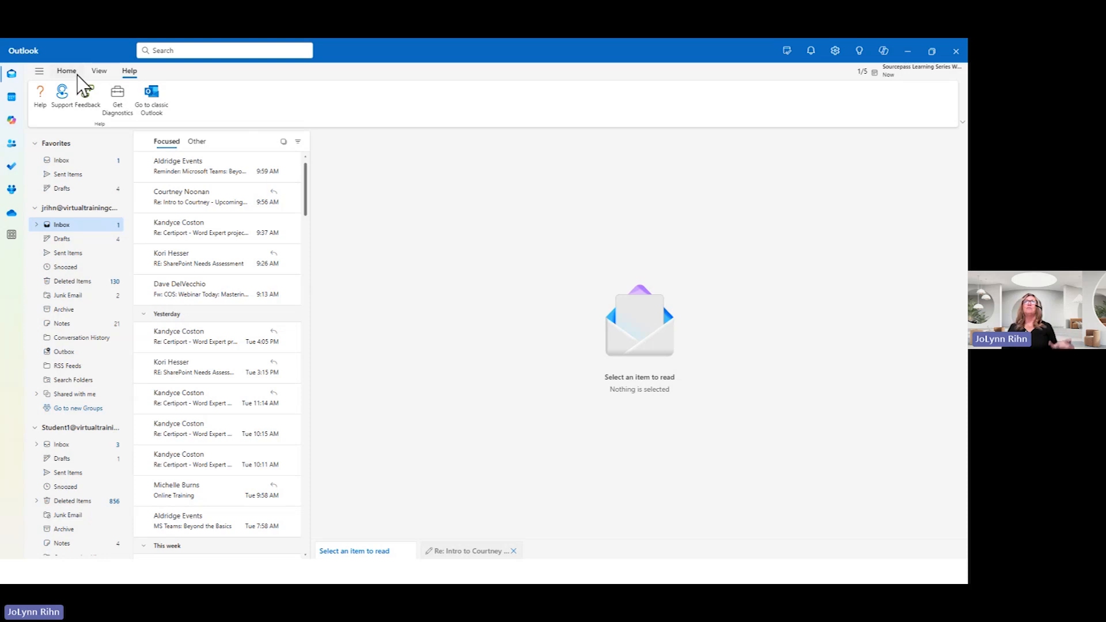
{"action": "left_click", "coordinate": [101, 72]}
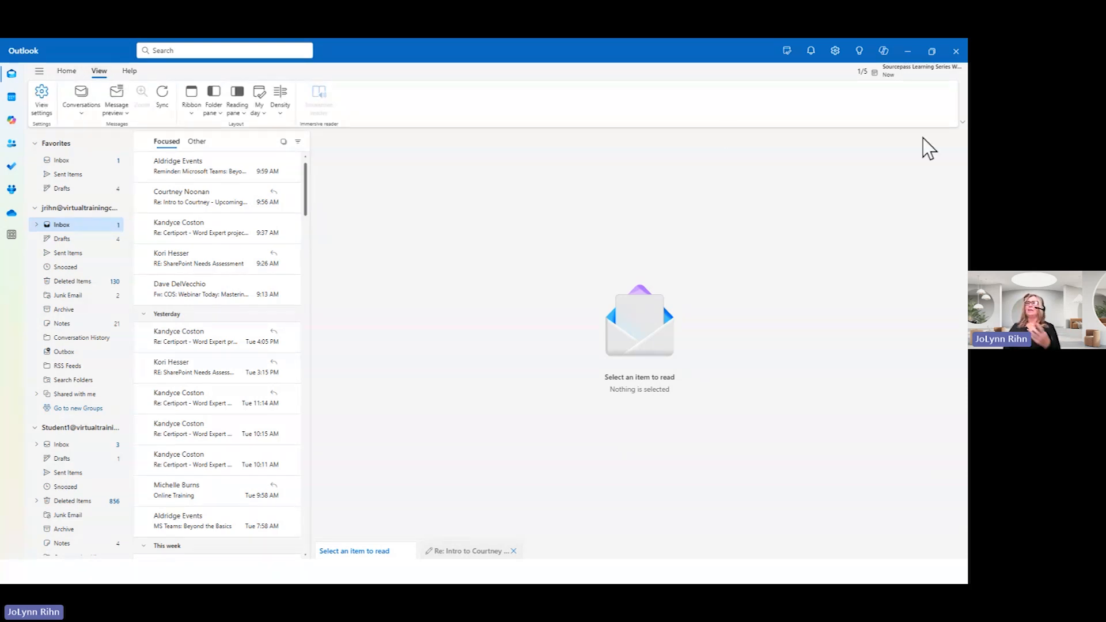
Switch the ribbon to the simplified layout and back to the classic ribbon
{"action": "left_click", "coordinate": [191, 107]}
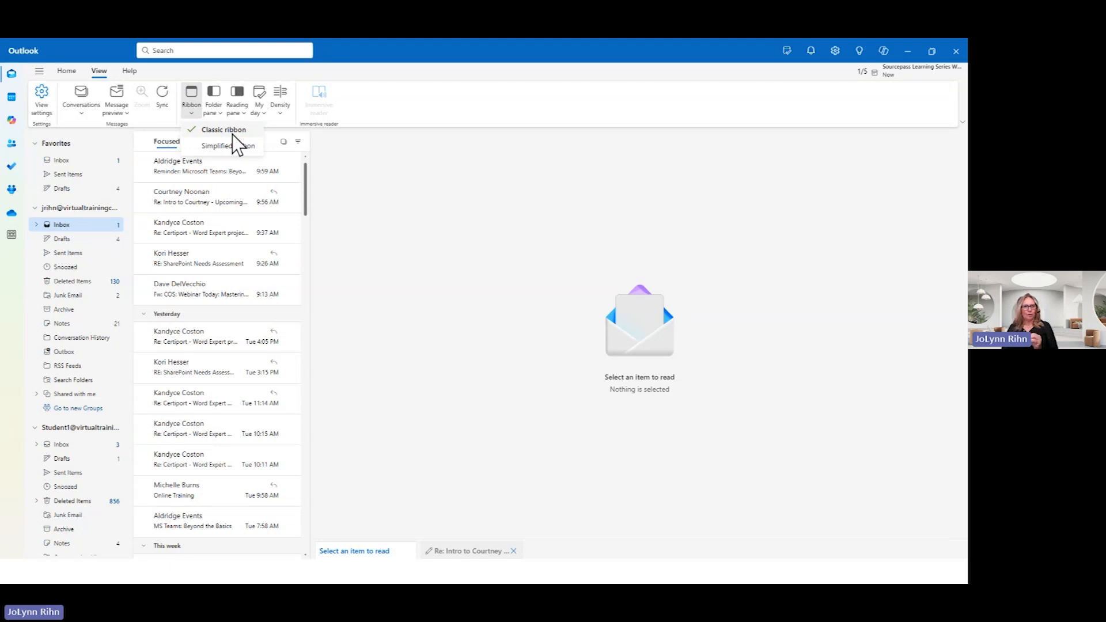
{"action": "left_click", "coordinate": [221, 147]}
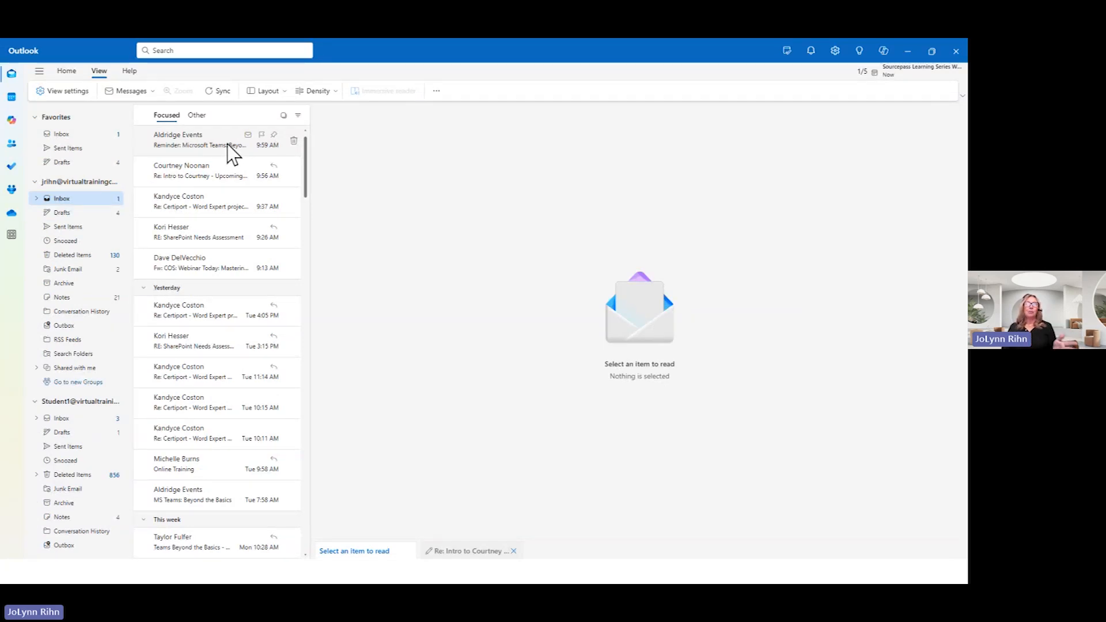
{"action": "left_click", "coordinate": [275, 93]}
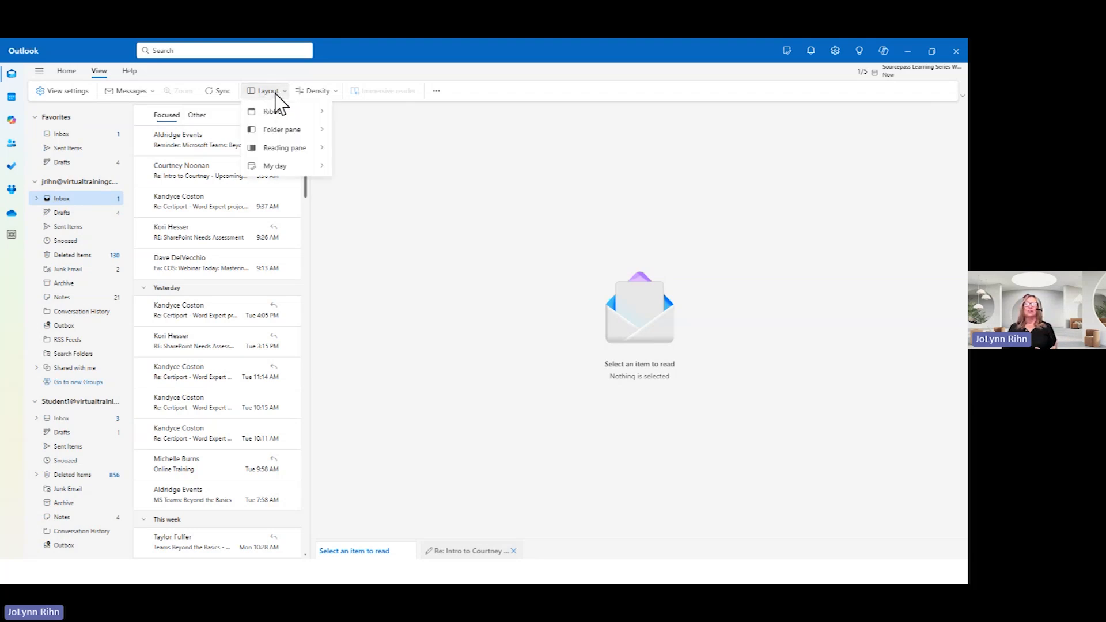
{"action": "mouse_move", "coordinate": [288, 114]}
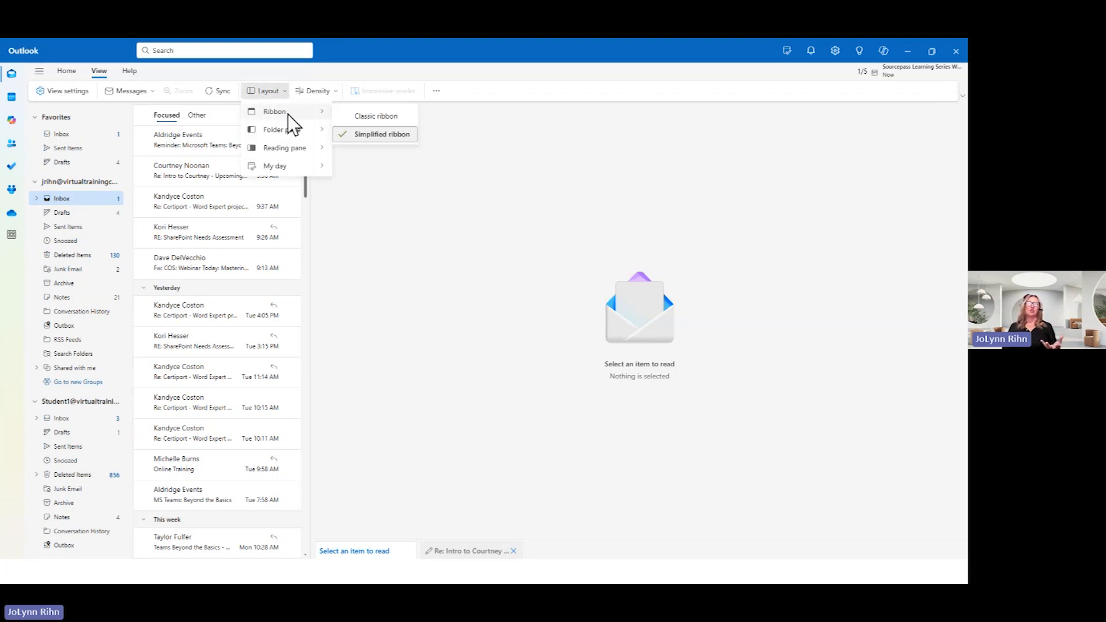
{"action": "left_click", "coordinate": [389, 118]}
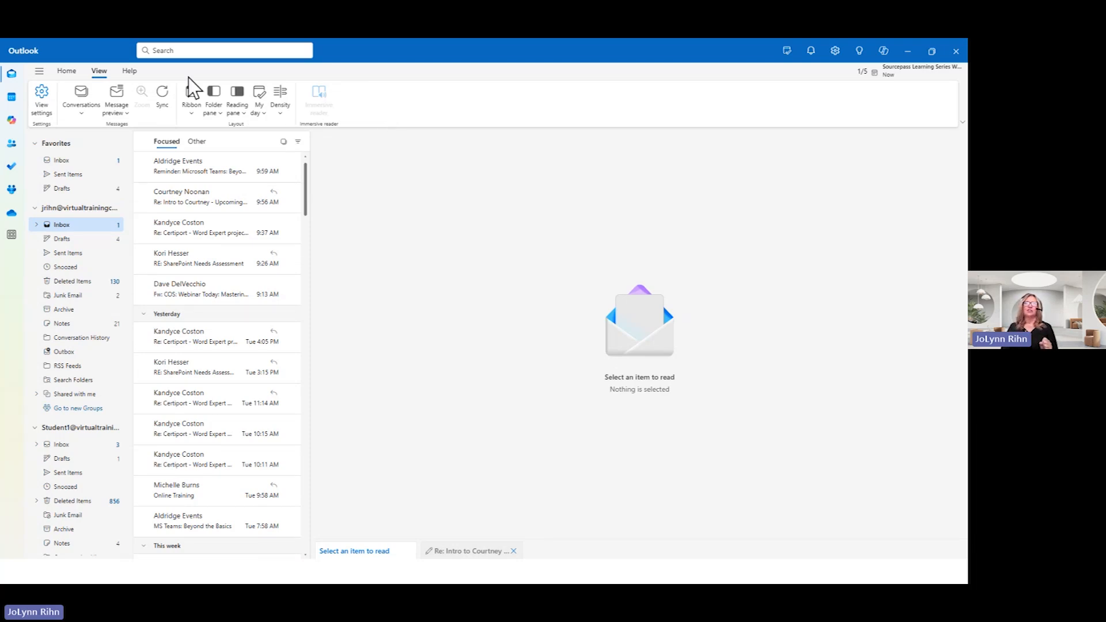
Open yesterday's 4:05 PM message "Re: Certiport - Word Expert project update" and check the notifications
{"action": "left_click", "coordinate": [68, 73]}
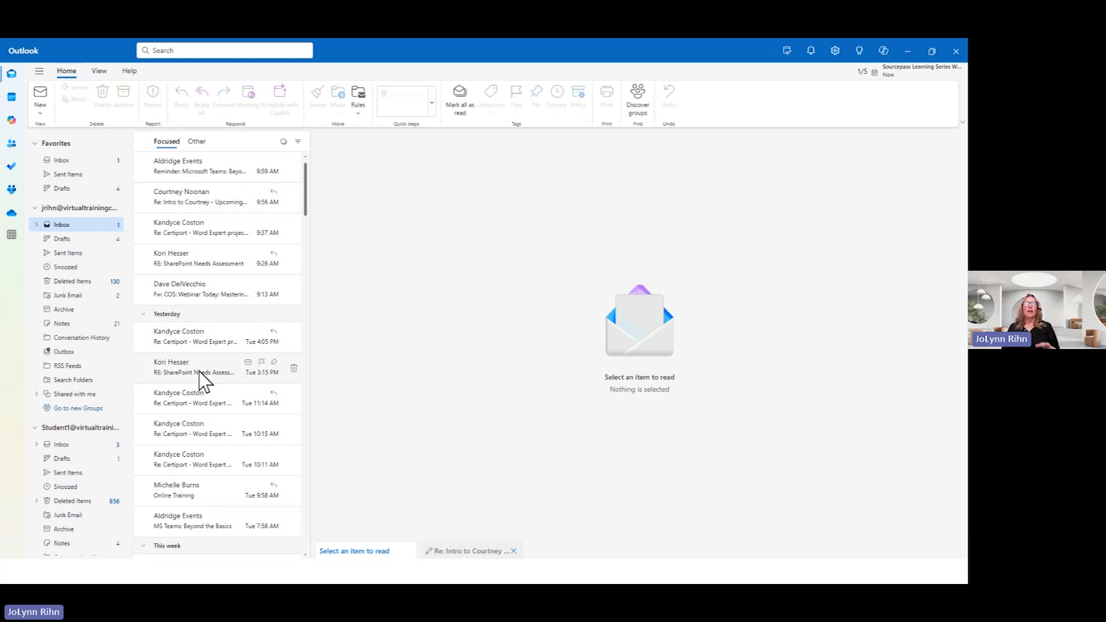
{"action": "left_click", "coordinate": [206, 342]}
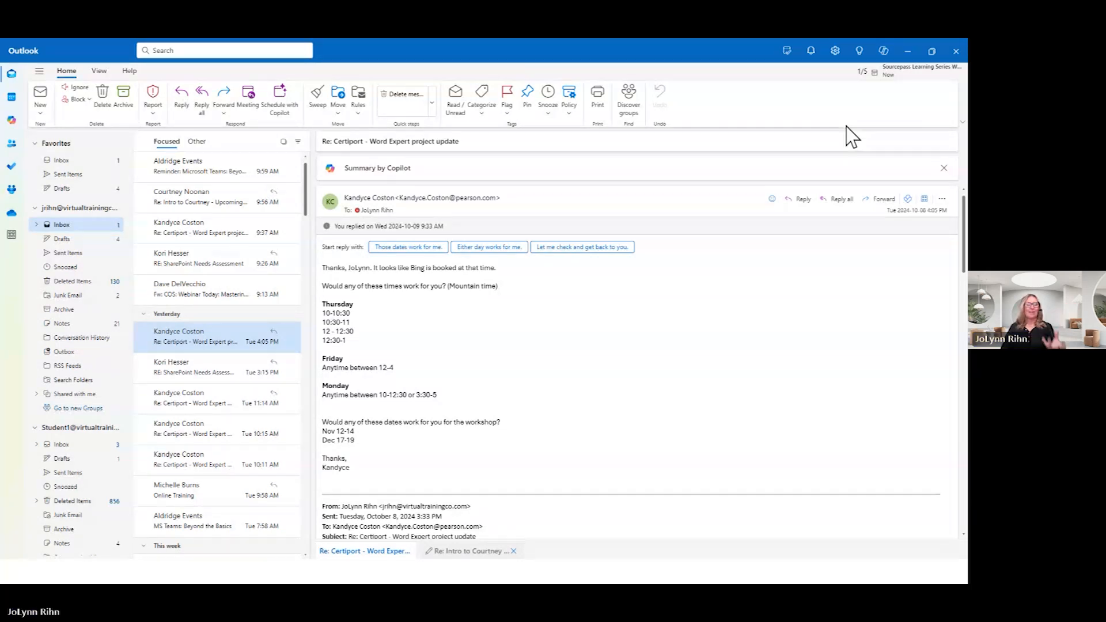
{"action": "left_click", "coordinate": [811, 52]}
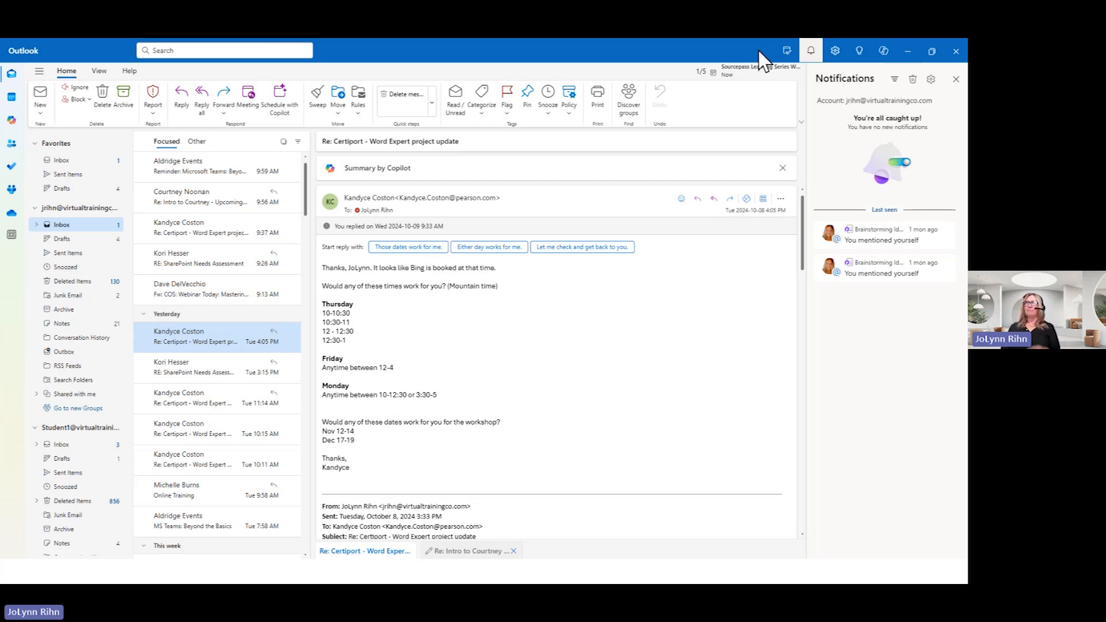
{"action": "left_click", "coordinate": [947, 81]}
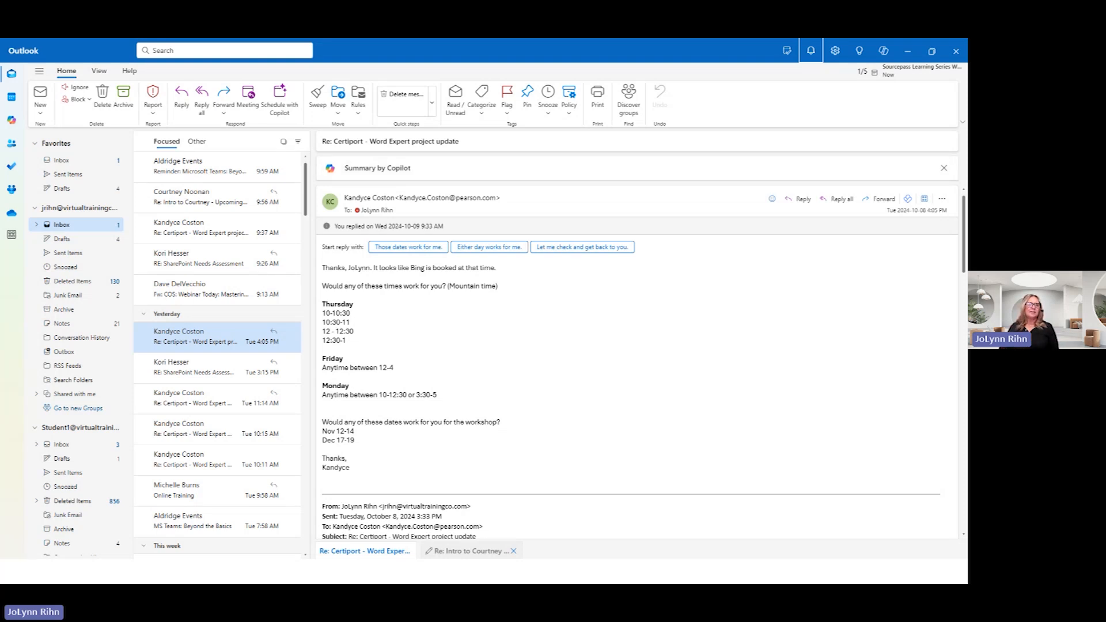
{"action": "key", "text": "alt+Tab"}
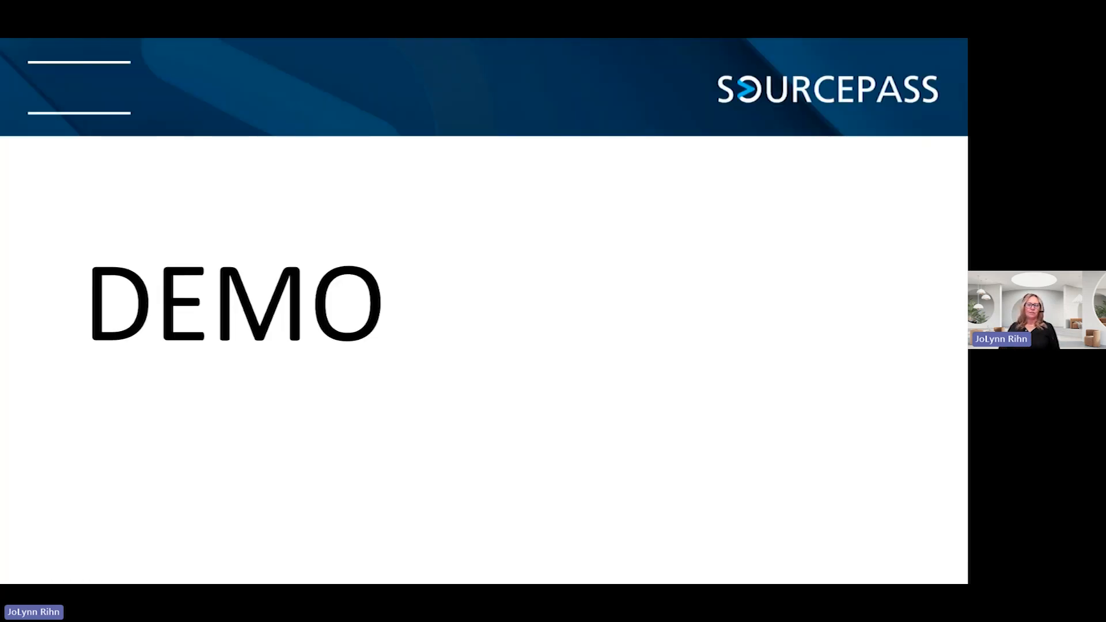
{"action": "key", "text": "alt+Tab"}
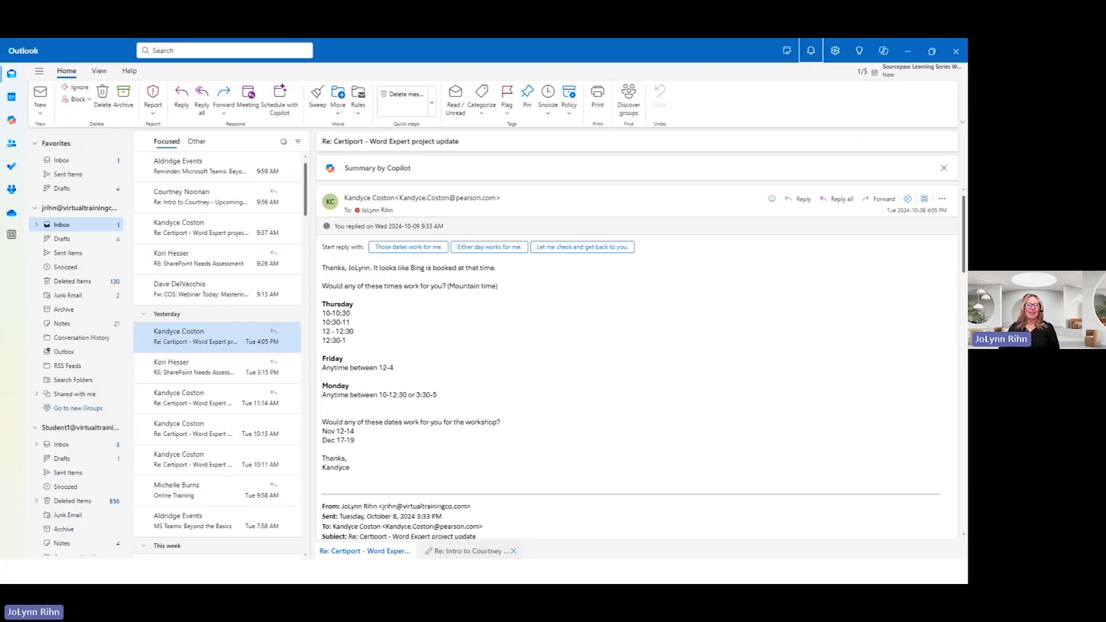
{"action": "key", "text": "alt+Tab"}
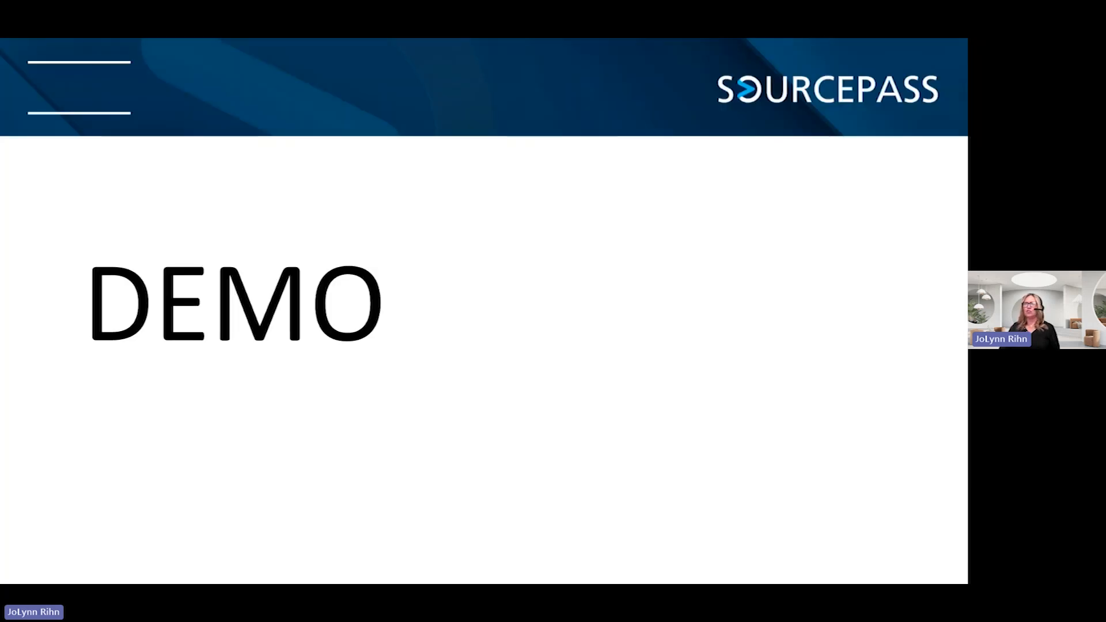
{"action": "key", "text": "alt+Tab"}
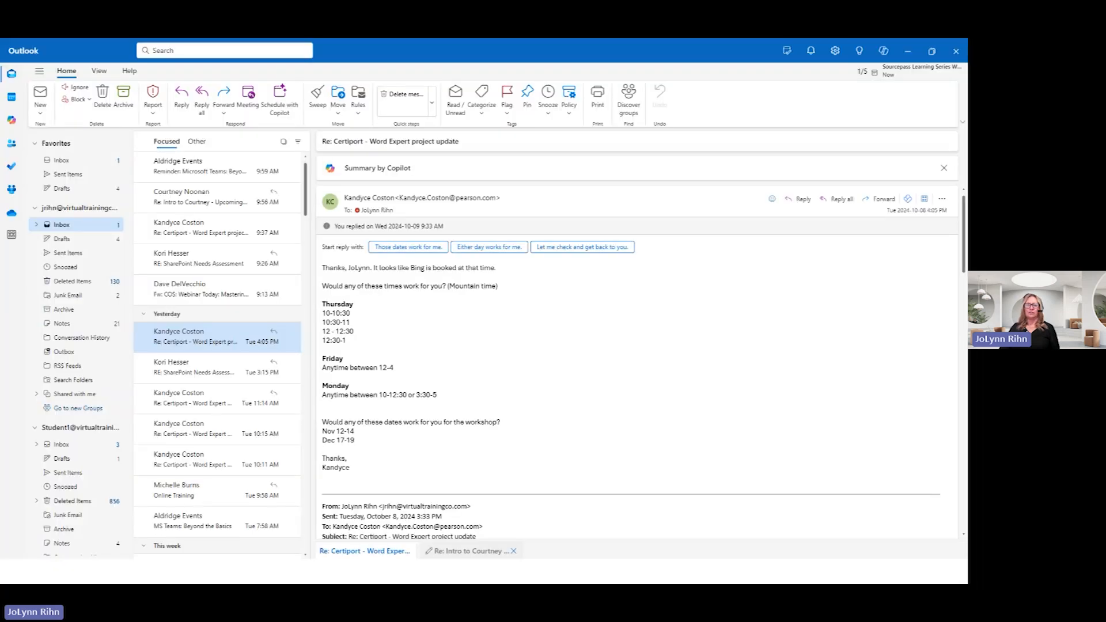
Summarize the open message with Copilot, dismiss the summary, and start a reply to the sender
{"action": "left_click", "coordinate": [373, 175]}
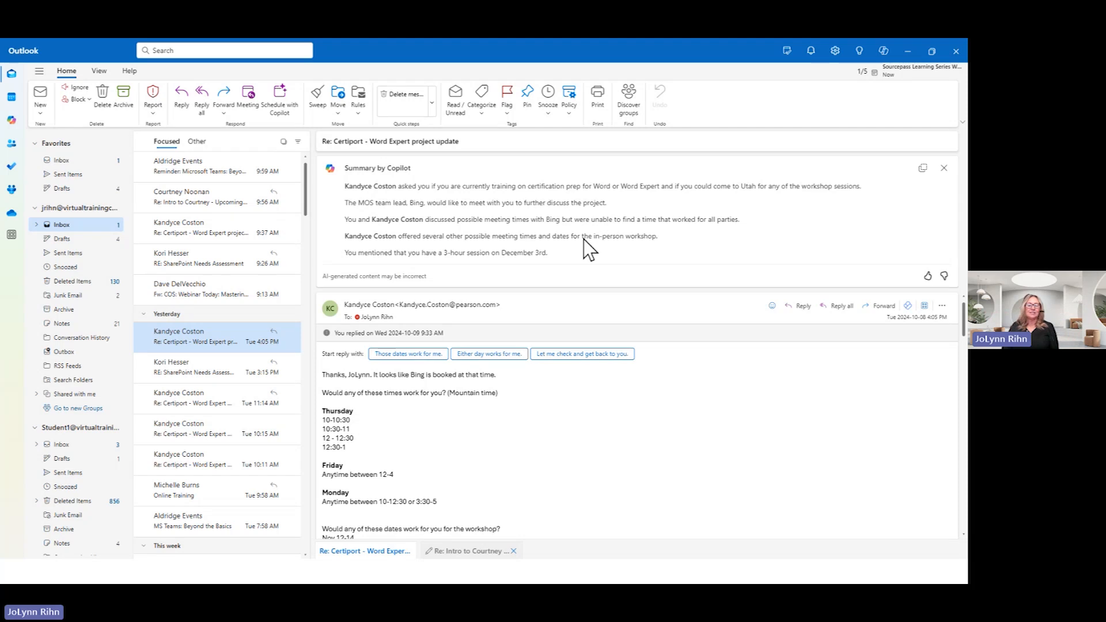
{"action": "left_click", "coordinate": [943, 168]}
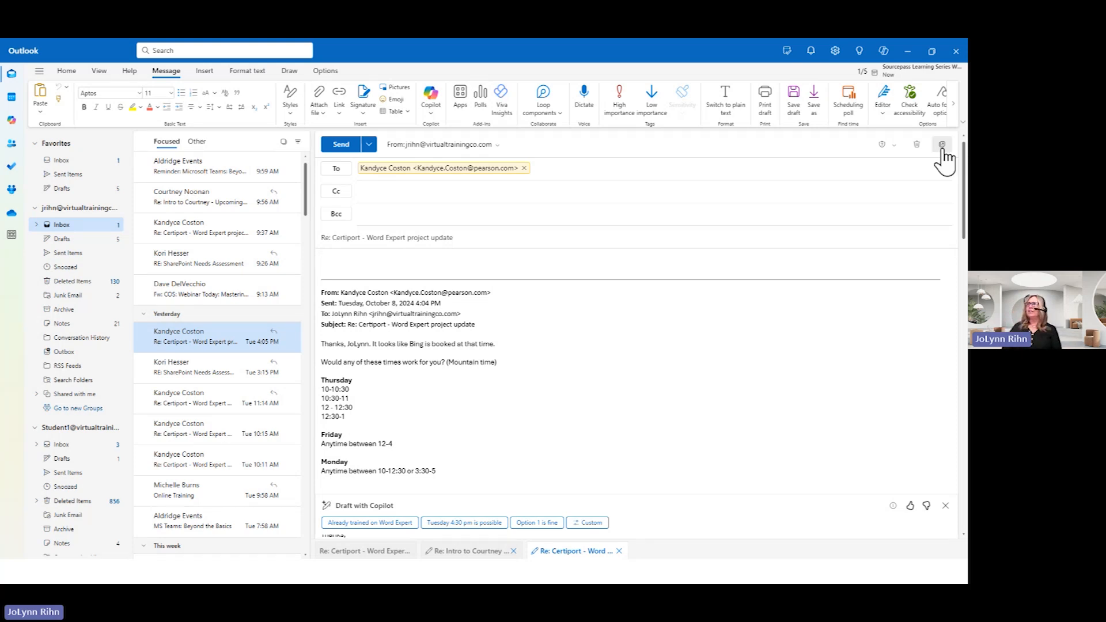
{"action": "left_click", "coordinate": [943, 146]}
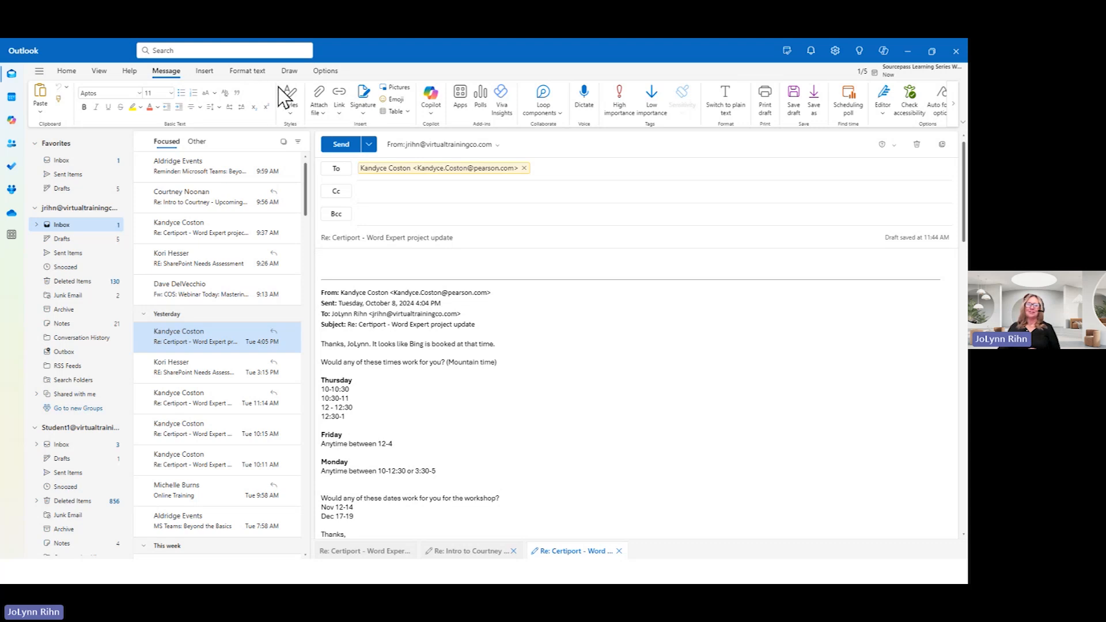
Examine the Insert, Format text, Draw and Options commands available for the reply draft
{"action": "left_click", "coordinate": [205, 72]}
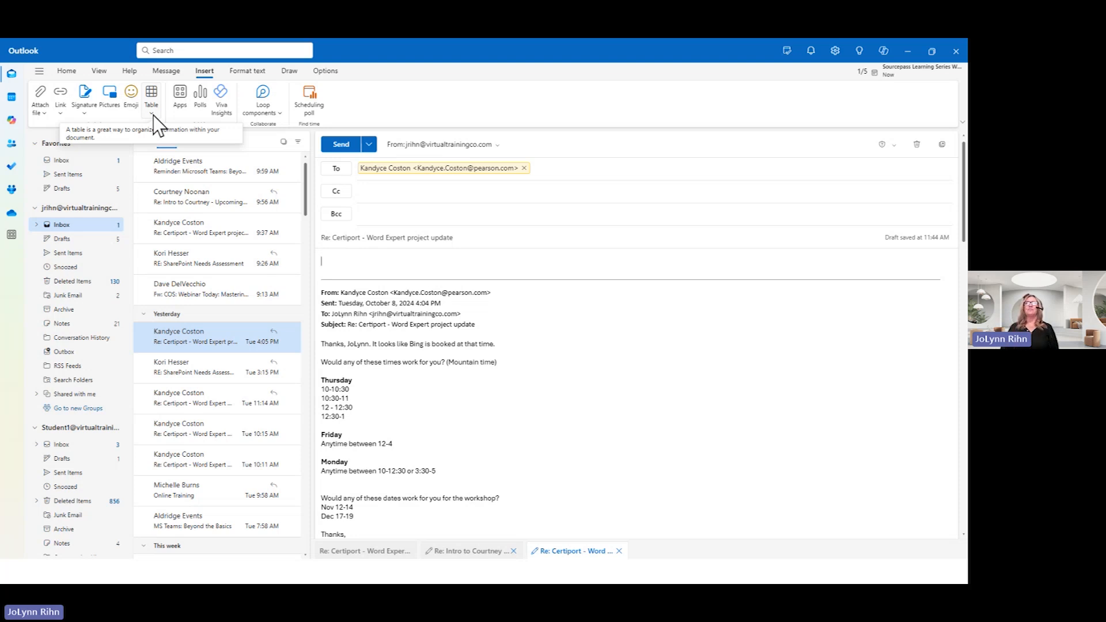
{"action": "left_click", "coordinate": [256, 71]}
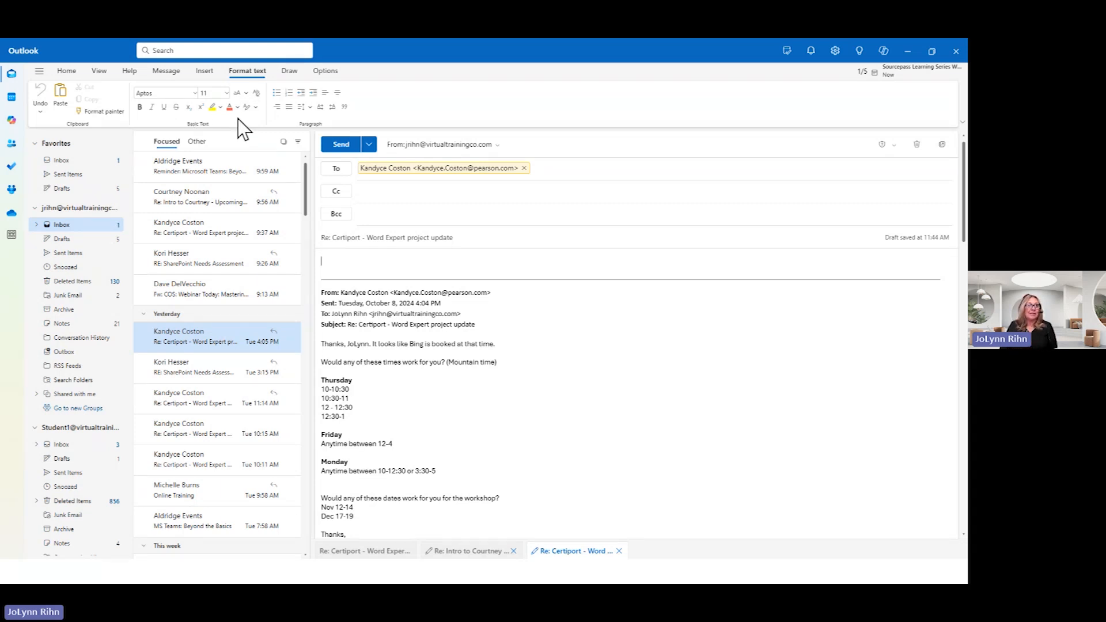
{"action": "left_click", "coordinate": [288, 72]}
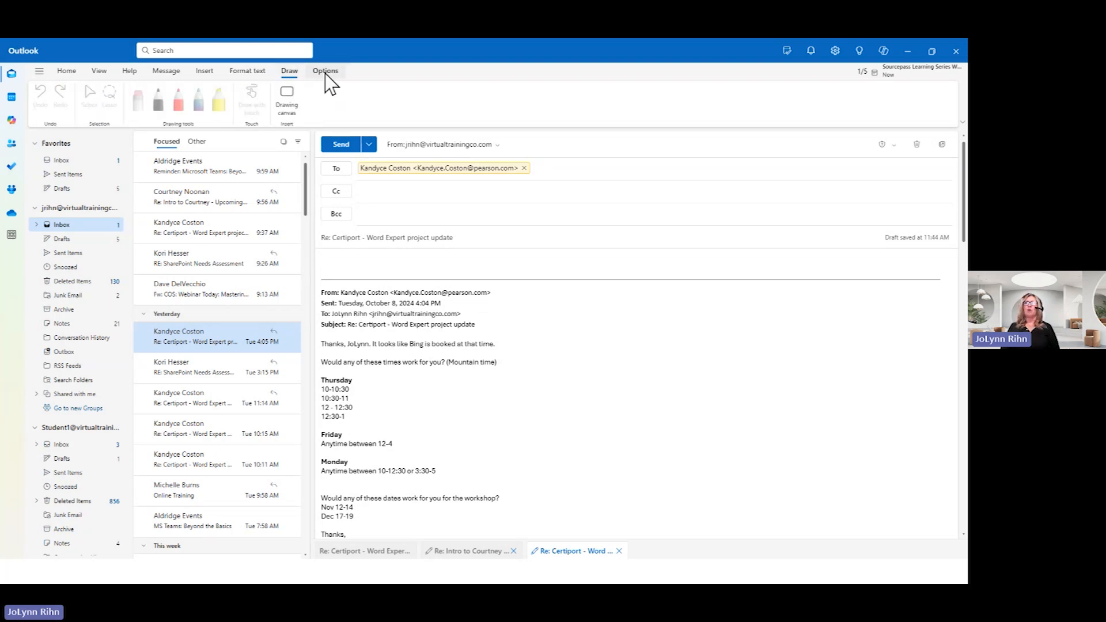
{"action": "left_click", "coordinate": [325, 72]}
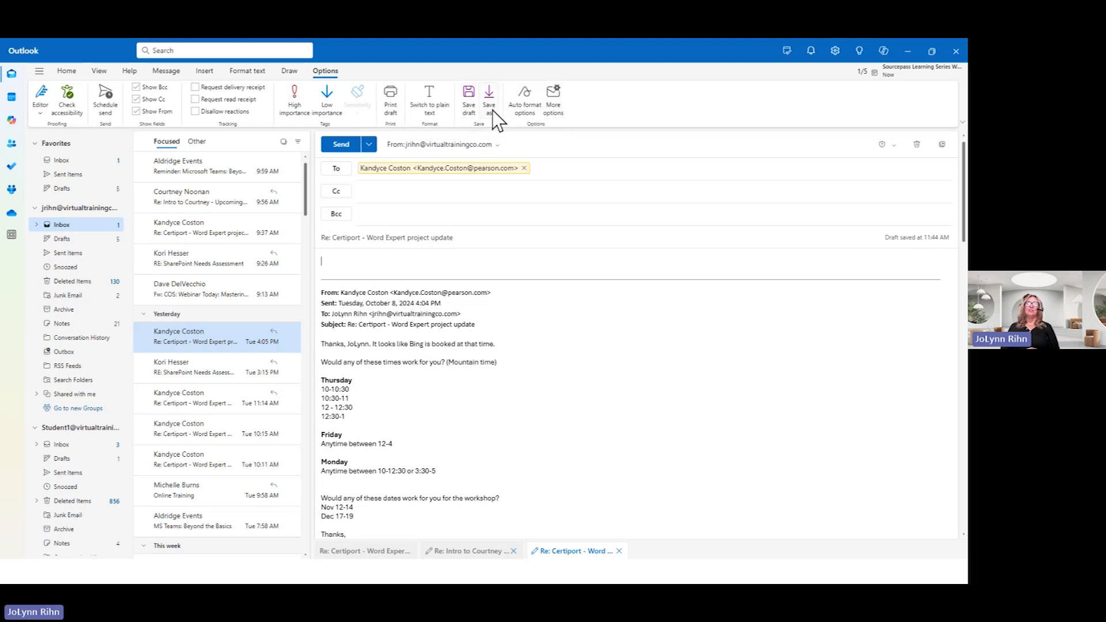
Review the sensitivity levels and receipt choices in the reply's message options without applying any changes
{"action": "left_click", "coordinate": [554, 104]}
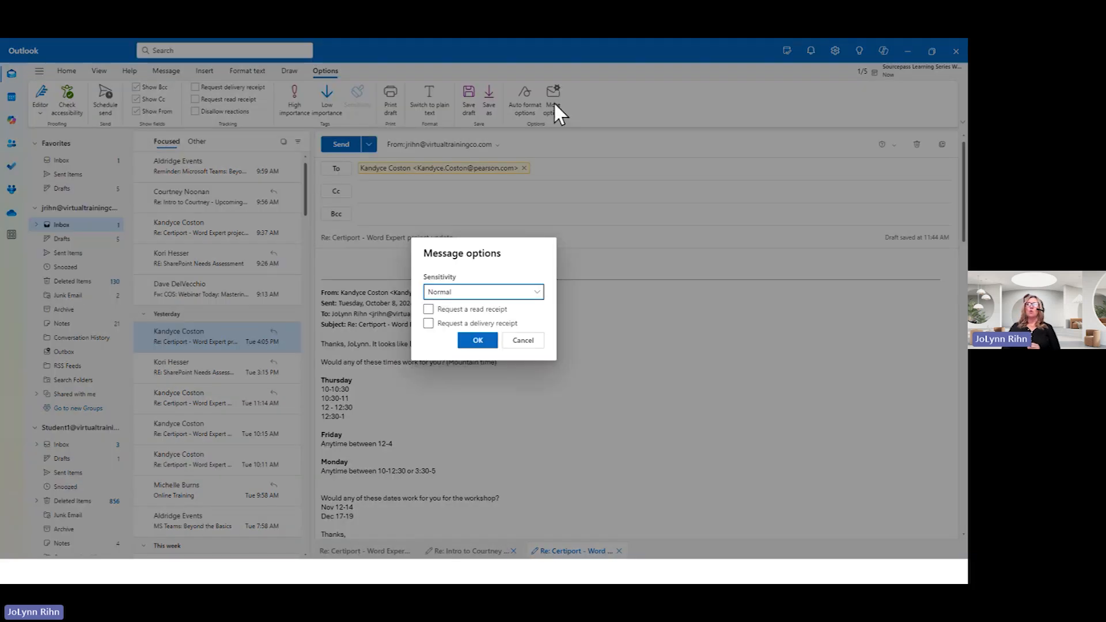
{"action": "left_click", "coordinate": [484, 295]}
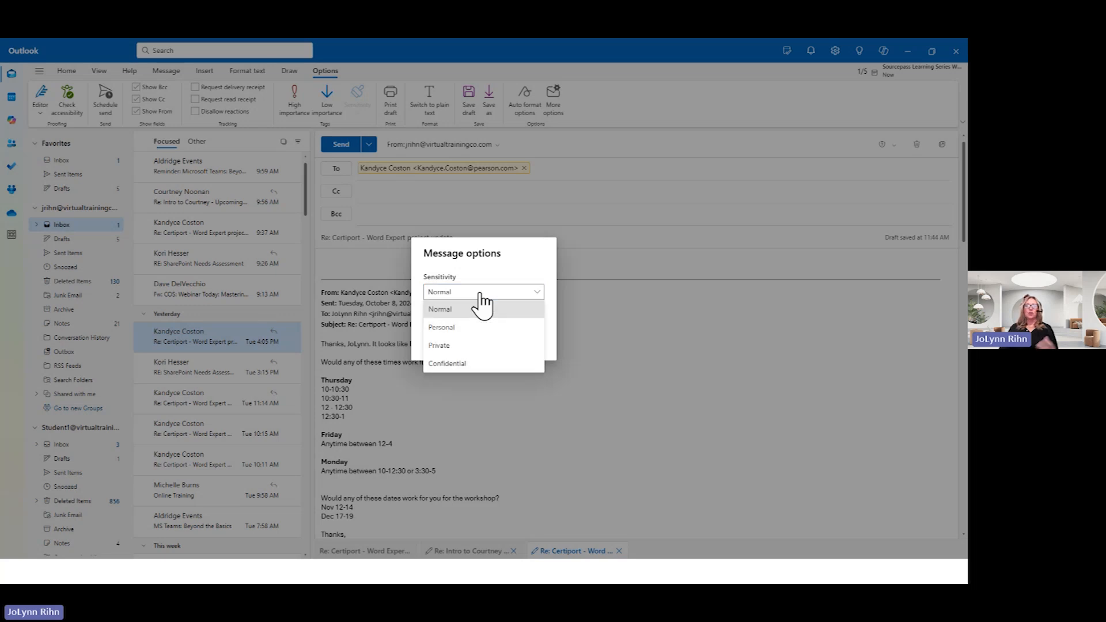
{"action": "left_click", "coordinate": [482, 306]}
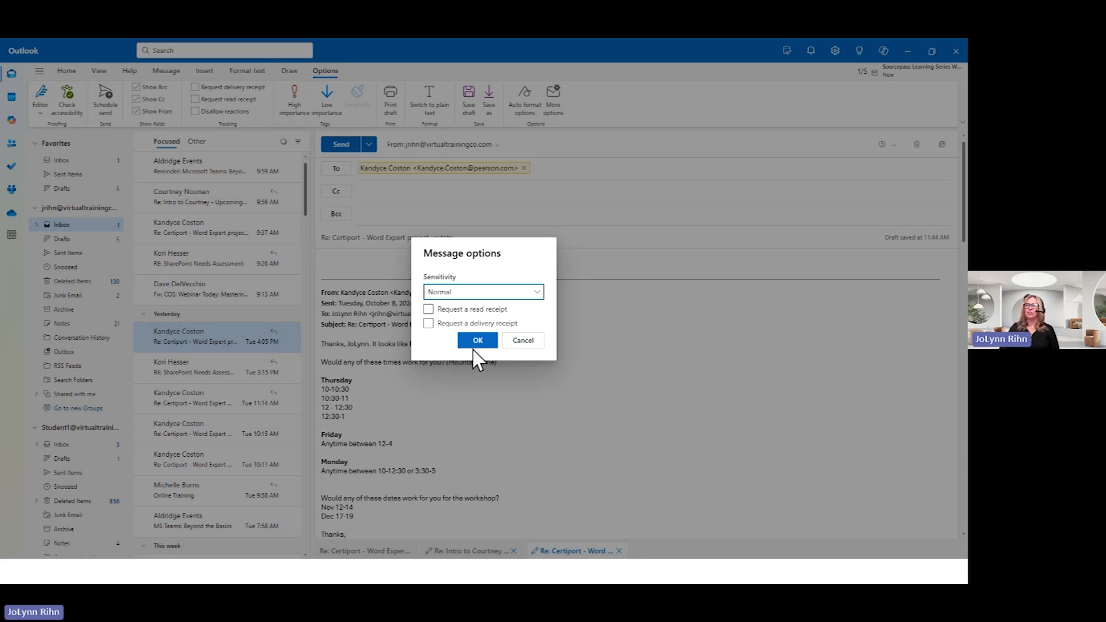
{"action": "left_click", "coordinate": [523, 340]}
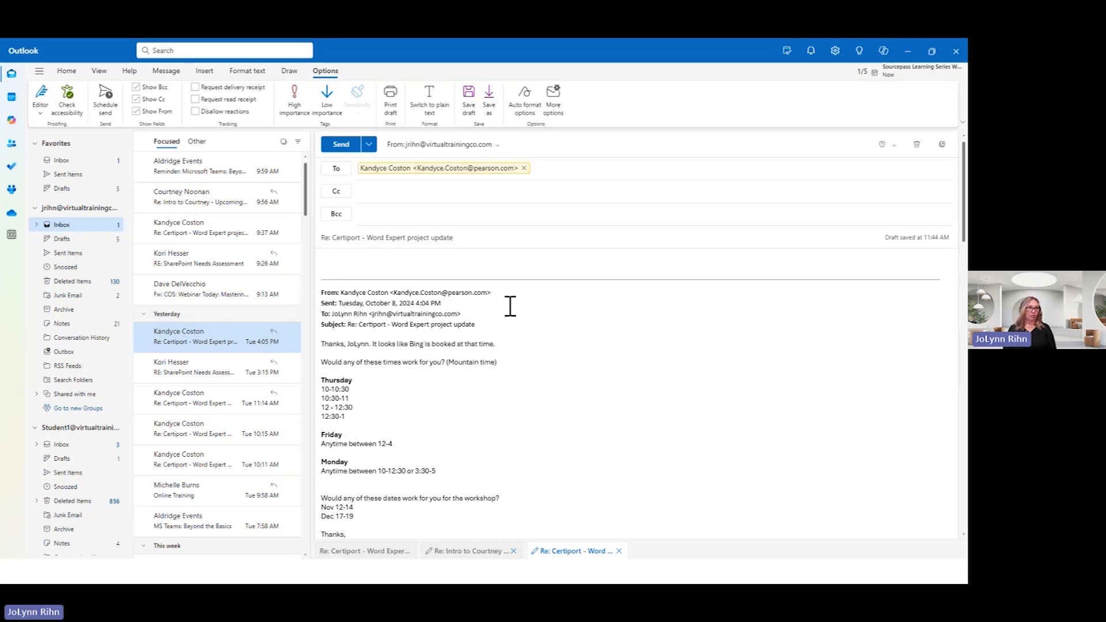
Review the Schedule send choices for the reply and leave without scheduling it
{"action": "left_click", "coordinate": [369, 145]}
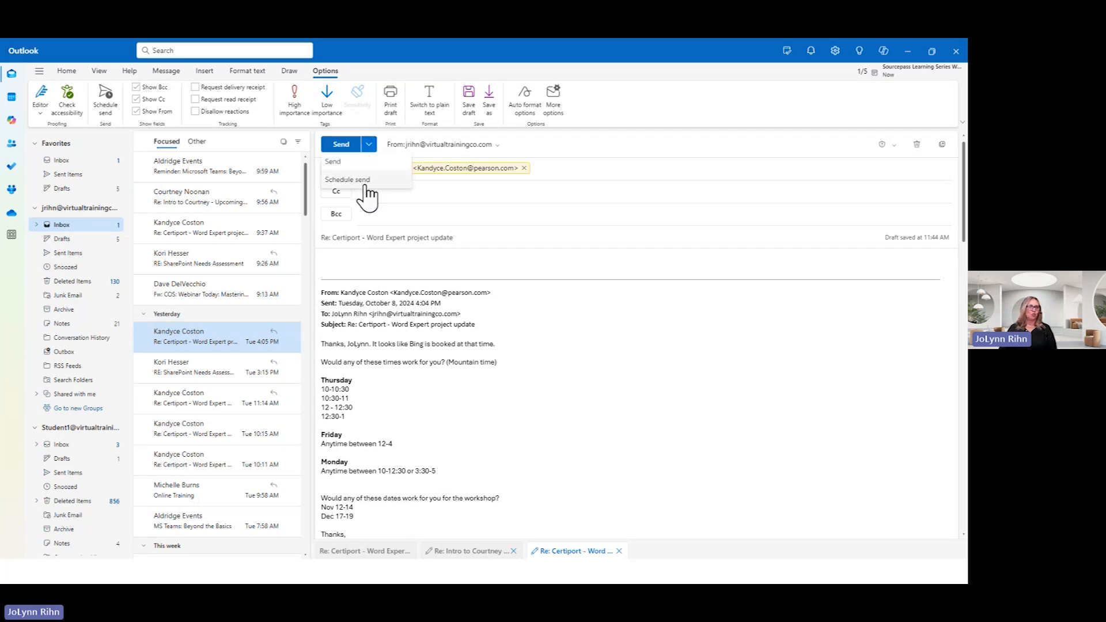
{"action": "left_click", "coordinate": [364, 186]}
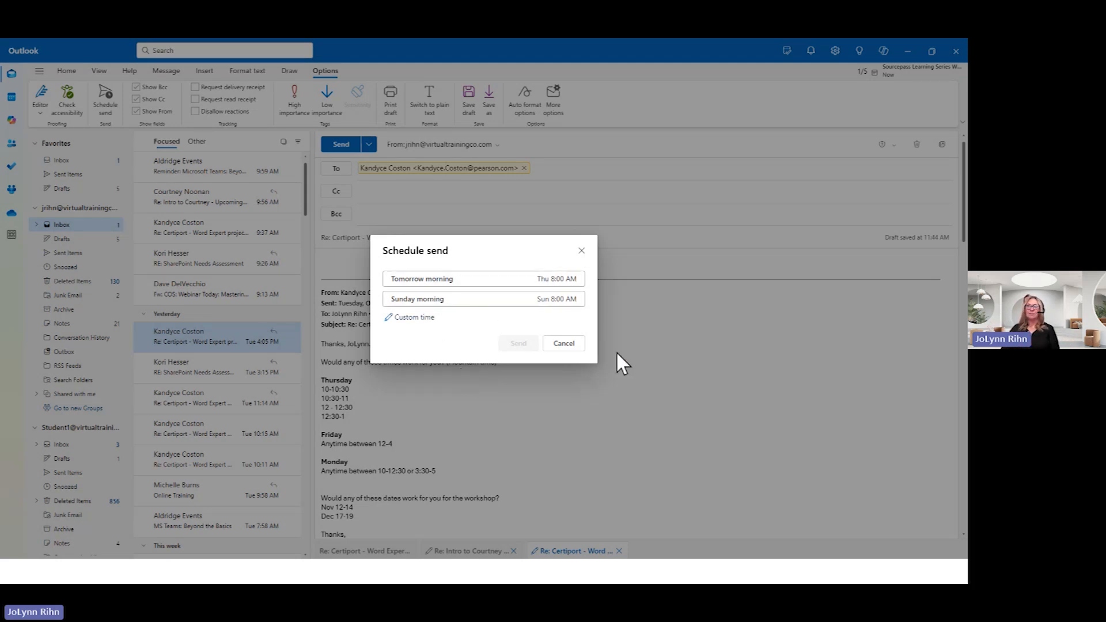
{"action": "left_click", "coordinate": [574, 344]}
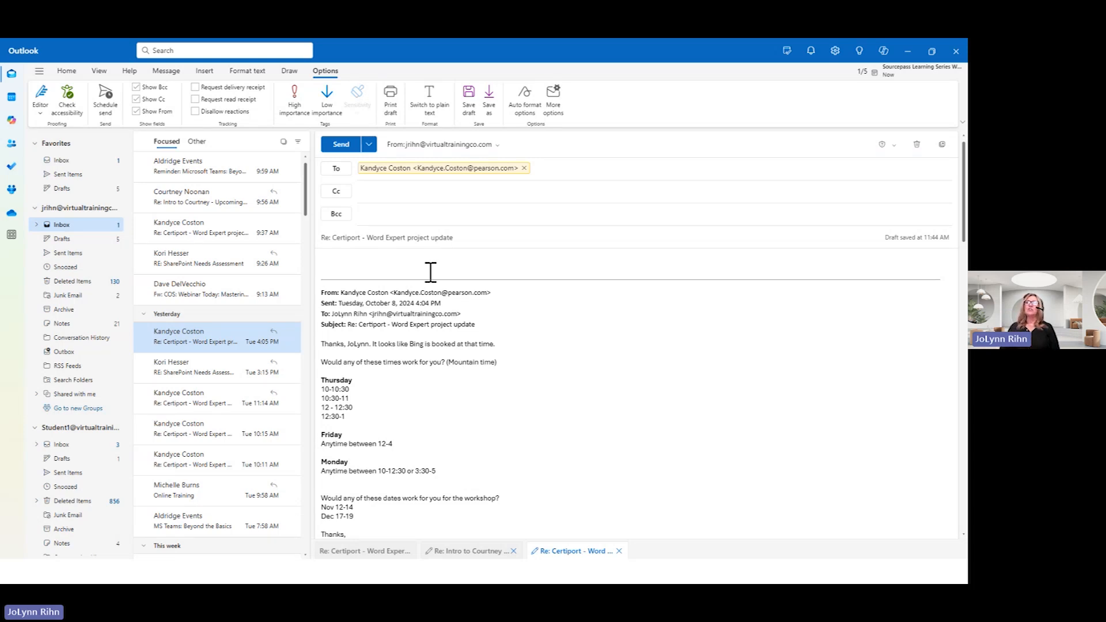
Review the sender addresses available for the reply and leave the From account as it is
{"action": "left_click", "coordinate": [561, 271]}
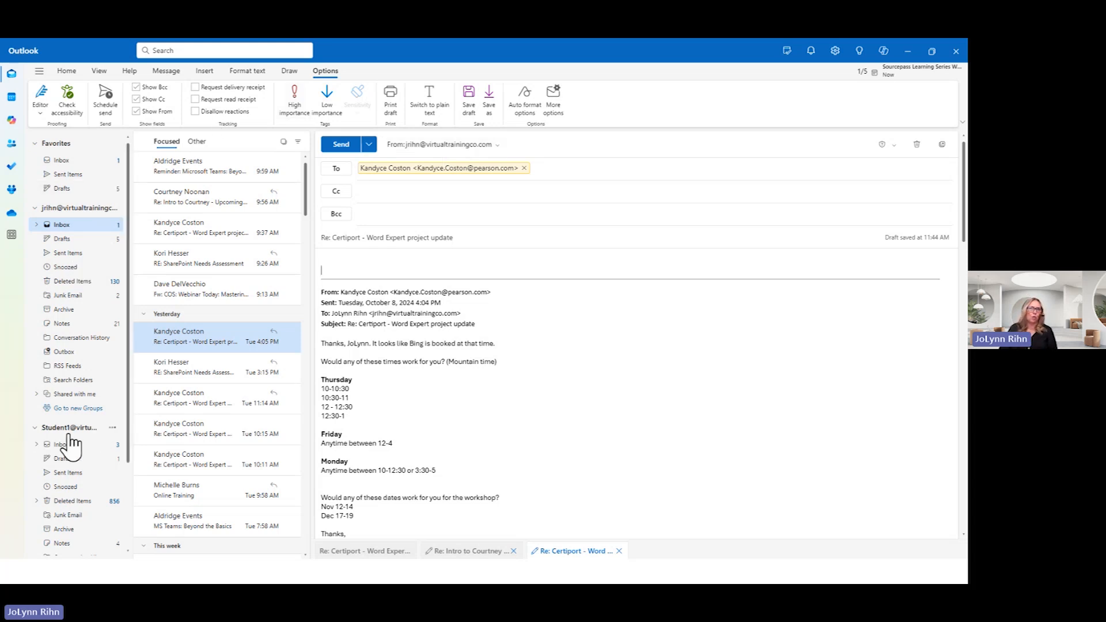
{"action": "left_click", "coordinate": [466, 147]}
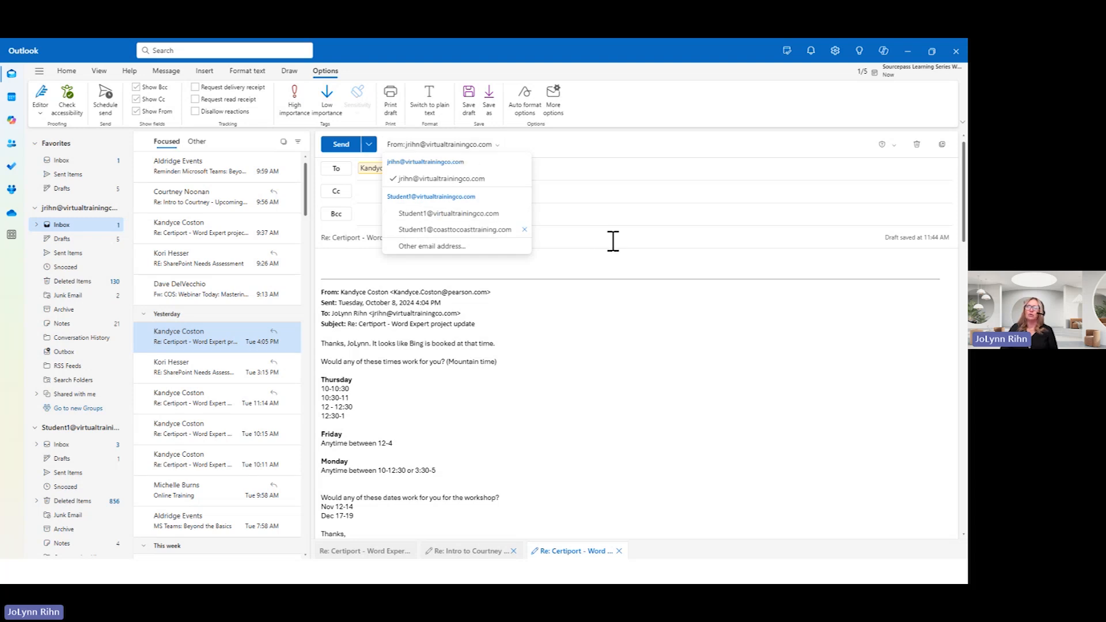
{"action": "left_click", "coordinate": [614, 258]}
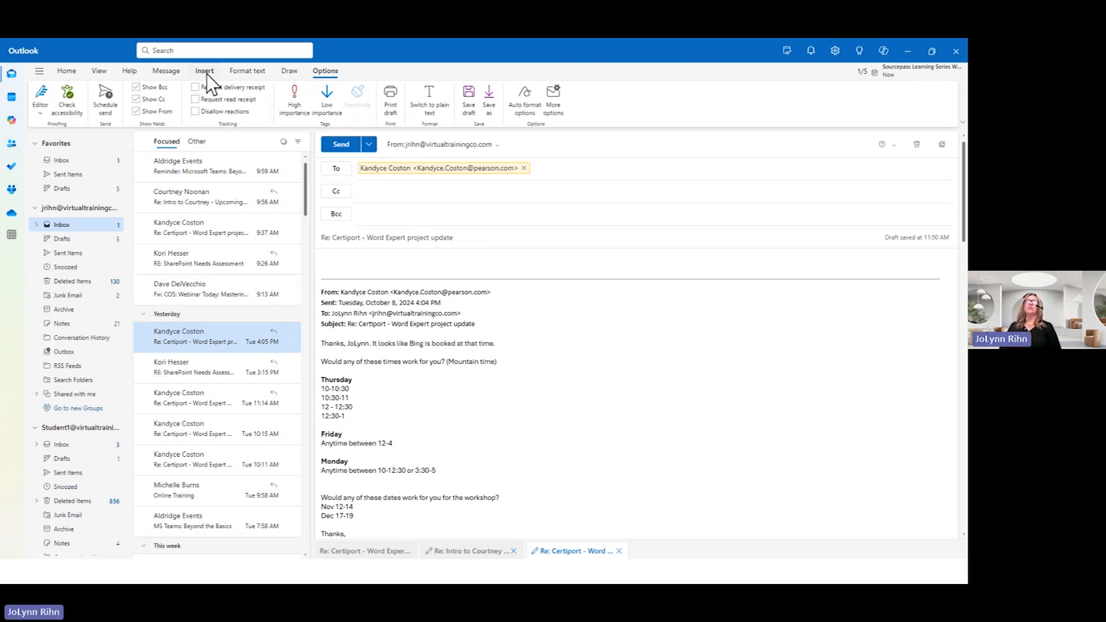
Attach the Word document MS Teams Beyond the Basics from the computer's Teams folder to the reply
{"action": "left_click", "coordinate": [171, 75]}
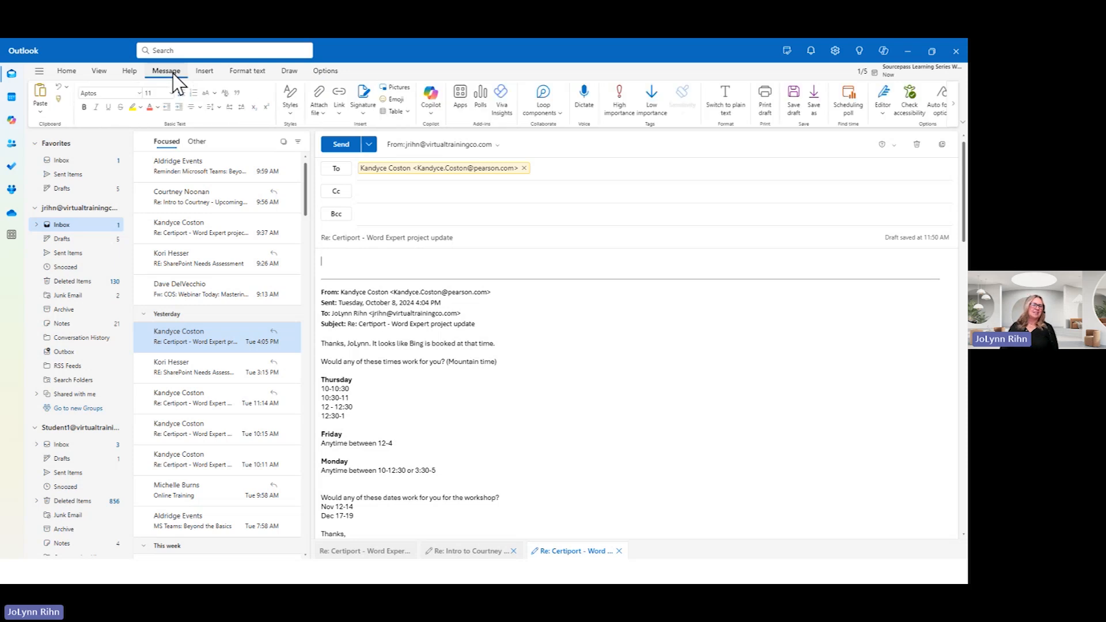
{"action": "left_click", "coordinate": [316, 115]}
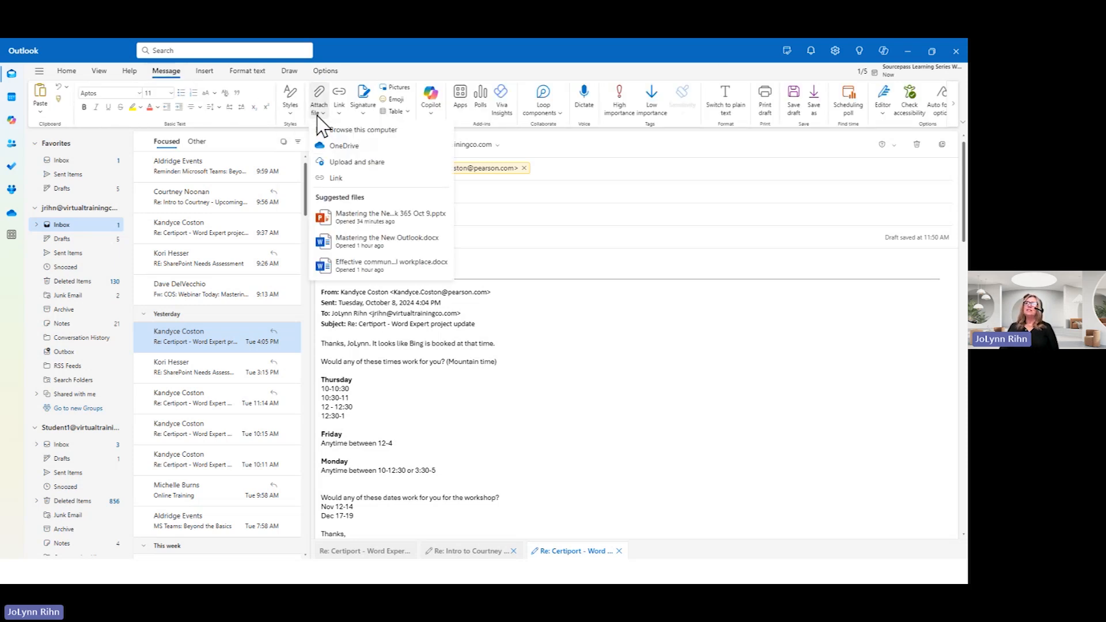
{"action": "left_click", "coordinate": [358, 132]}
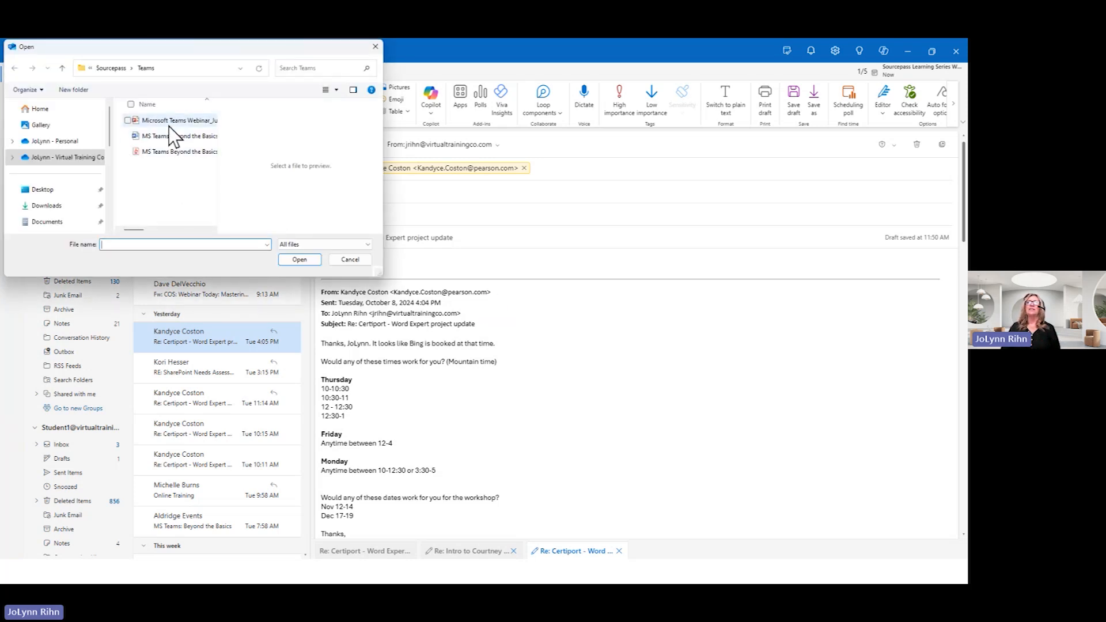
{"action": "left_click", "coordinate": [163, 138]}
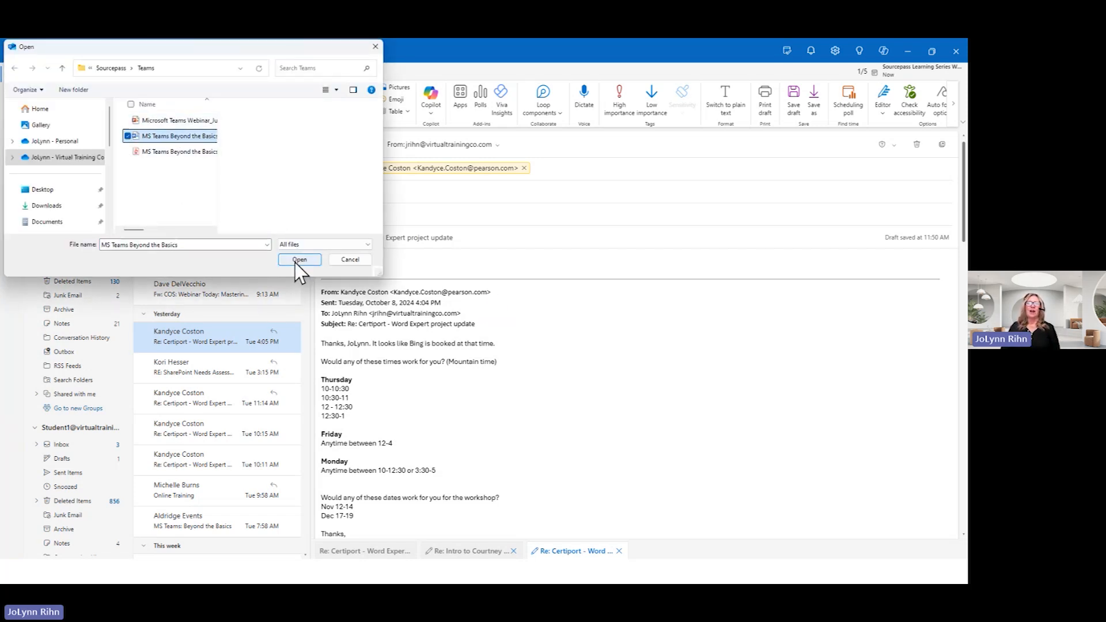
{"action": "left_click", "coordinate": [297, 260]}
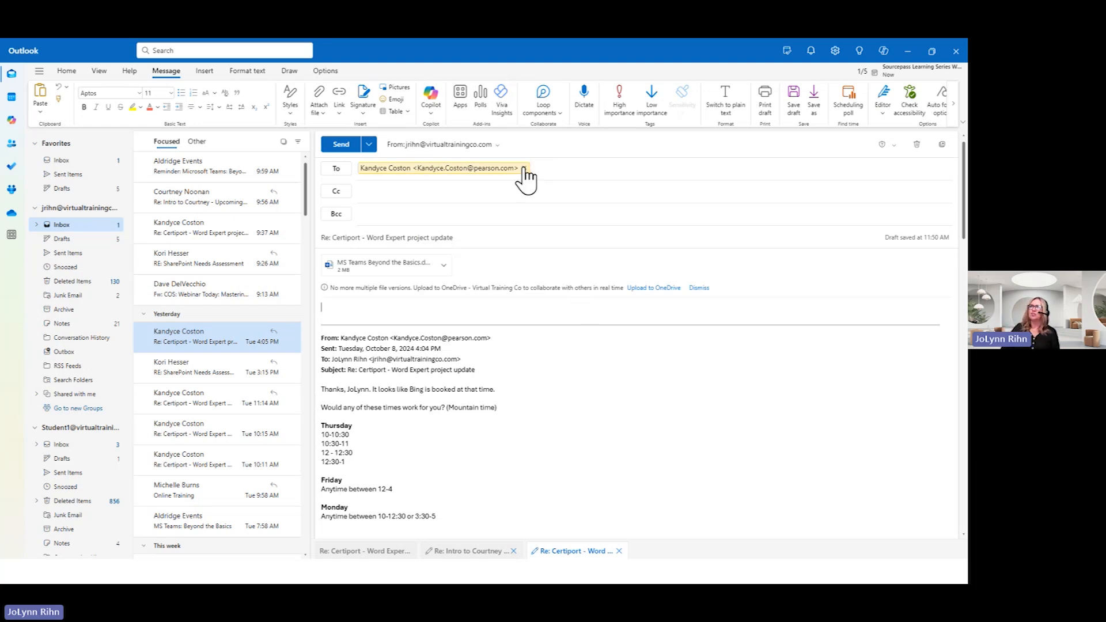
Replace the reply's recipient with Student 1 and return to the message body
{"action": "key", "text": "Delete"}
{"action": "type", "text": "studen"}
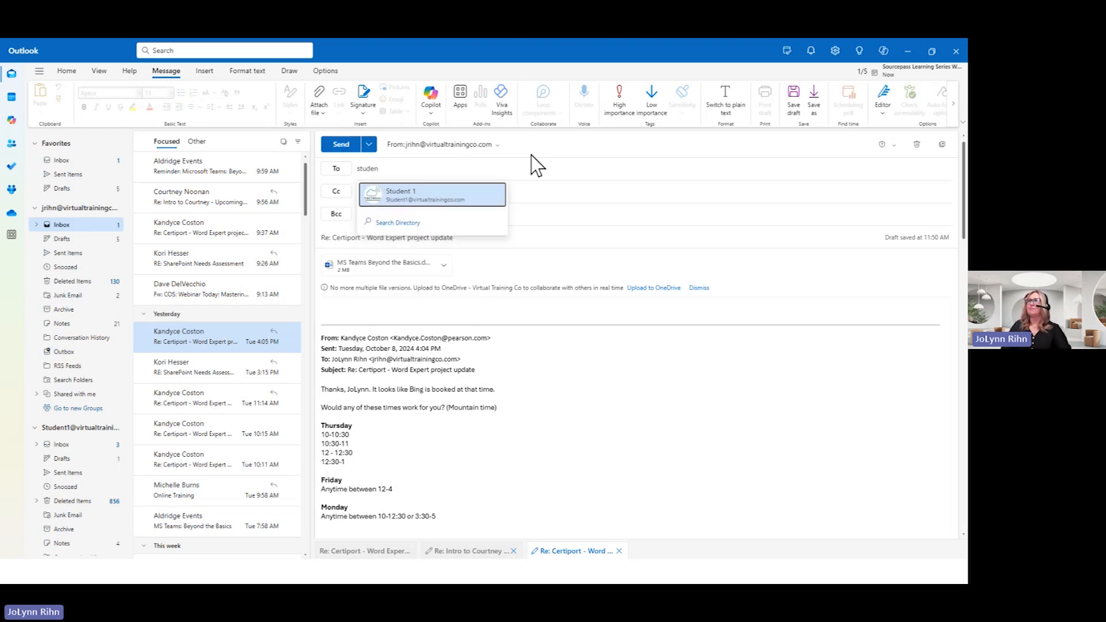
{"action": "left_click", "coordinate": [441, 193]}
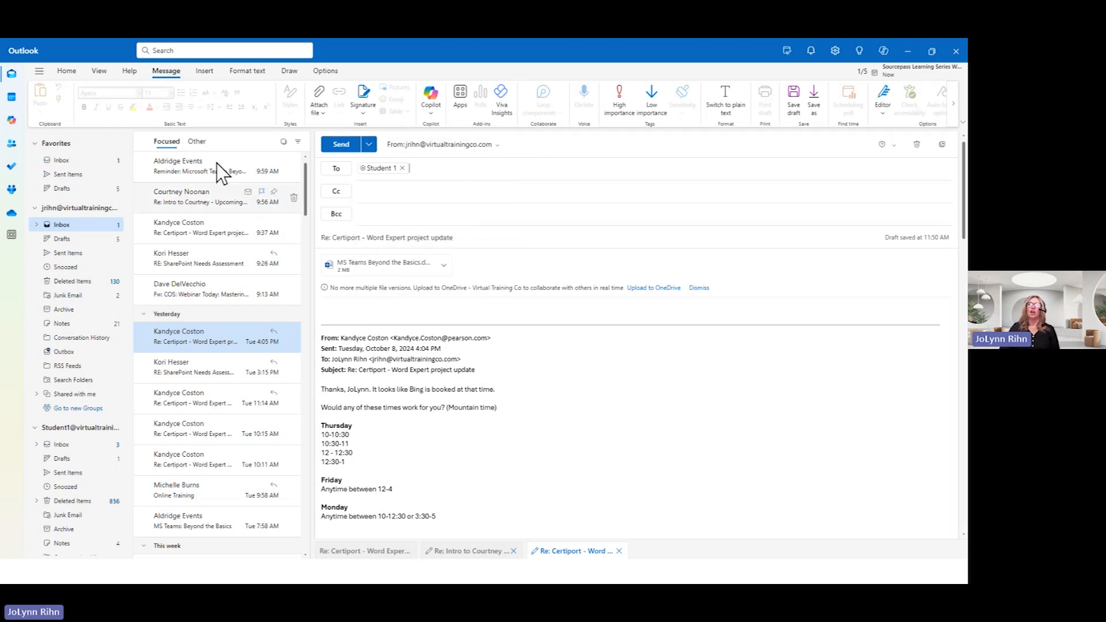
{"action": "left_click", "coordinate": [394, 298]}
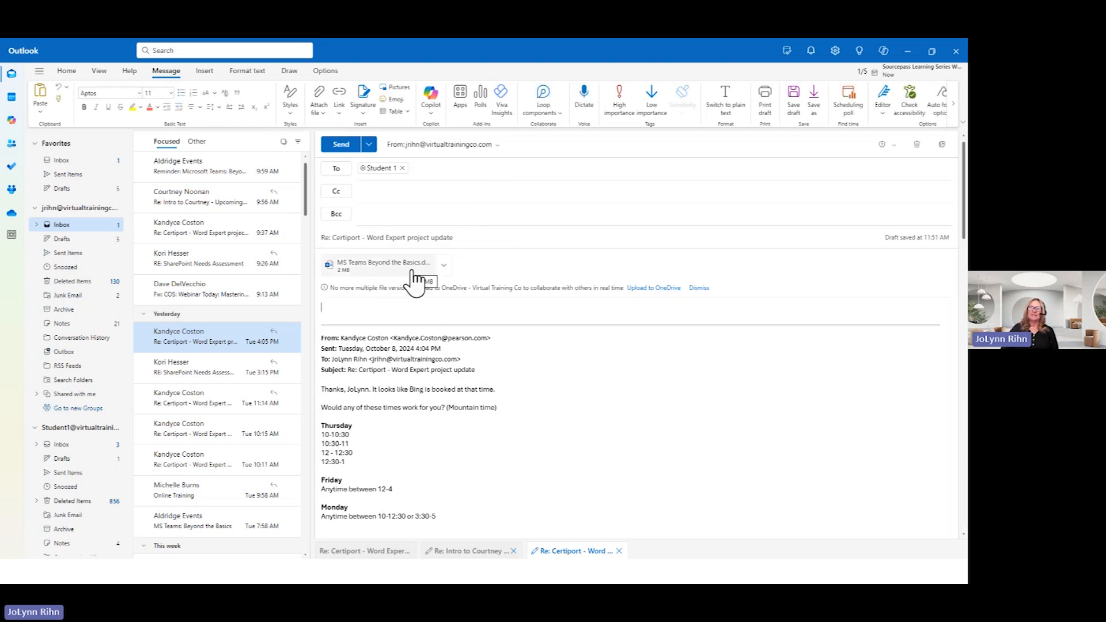
Attach the Outlook 365 Beyond the Basics PDF from the computer's Aethon folder and dismiss the OneDrive upload suggestion
{"action": "left_click", "coordinate": [321, 112]}
{"action": "left_click", "coordinate": [351, 130]}
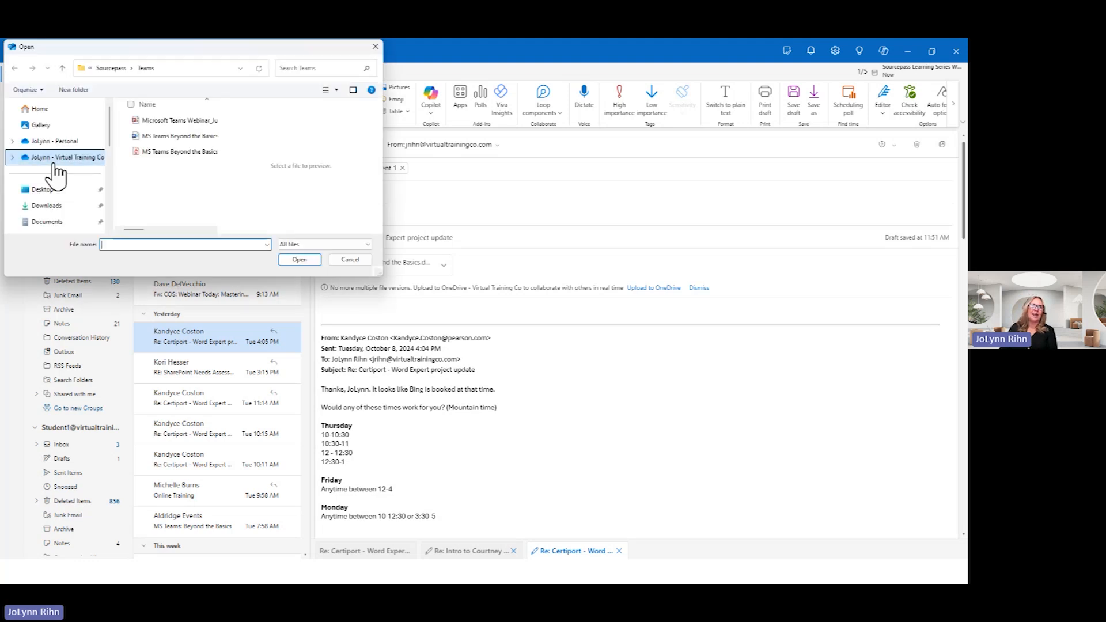
{"action": "scroll", "coordinate": [55, 166], "scroll_direction": "down", "scroll_amount": 5}
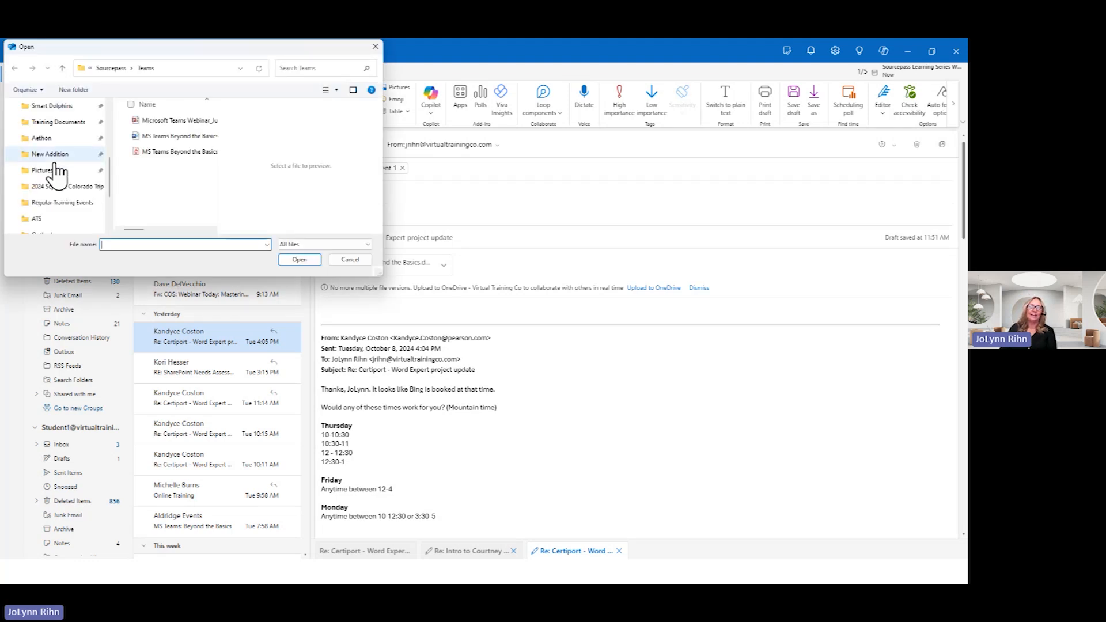
{"action": "left_click", "coordinate": [50, 140]}
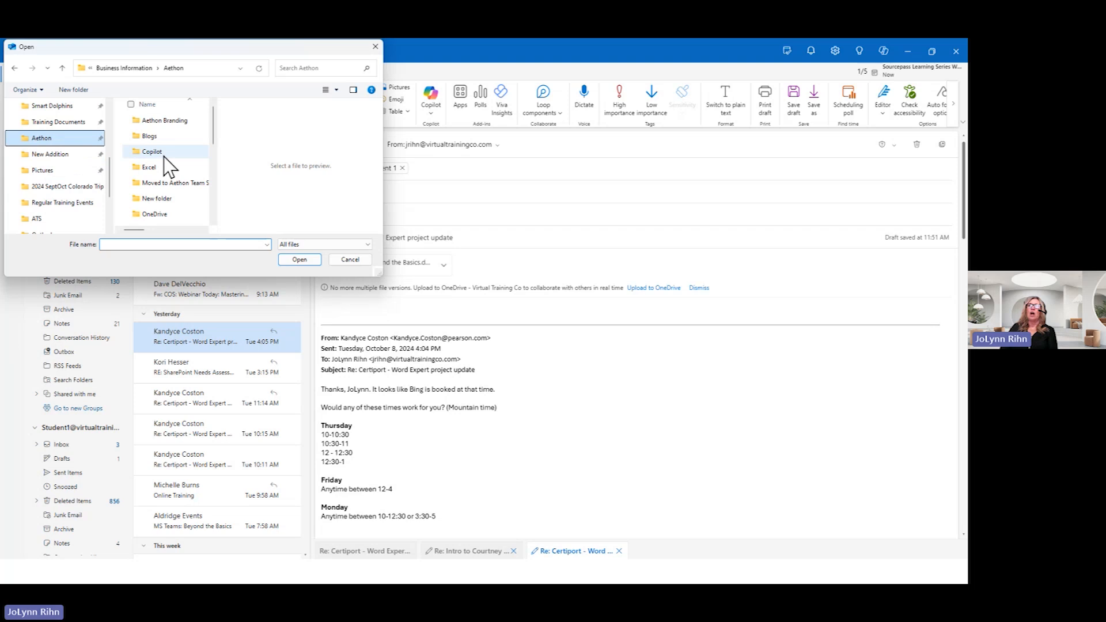
{"action": "scroll", "coordinate": [167, 225], "scroll_direction": "down", "scroll_amount": 3}
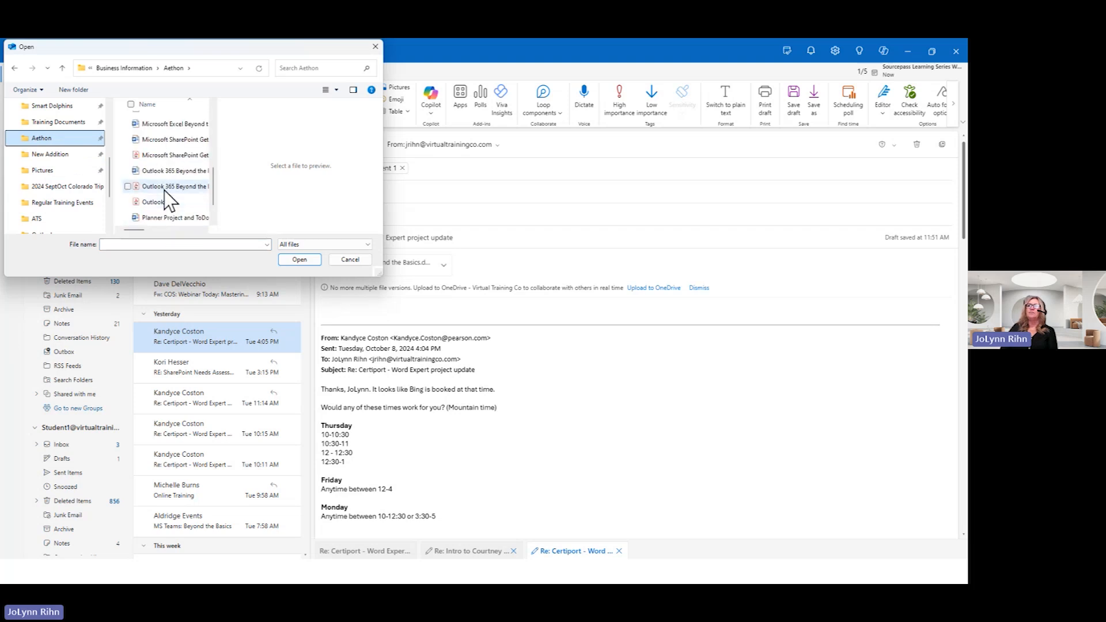
{"action": "left_click", "coordinate": [165, 190]}
{"action": "left_click", "coordinate": [307, 261]}
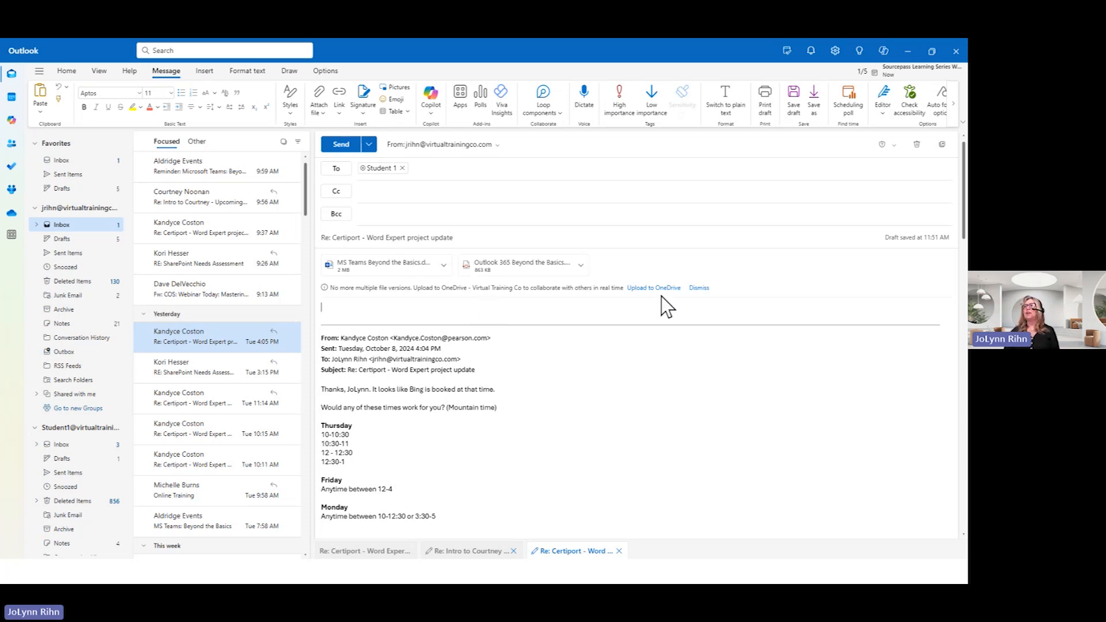
{"action": "left_click", "coordinate": [702, 289]}
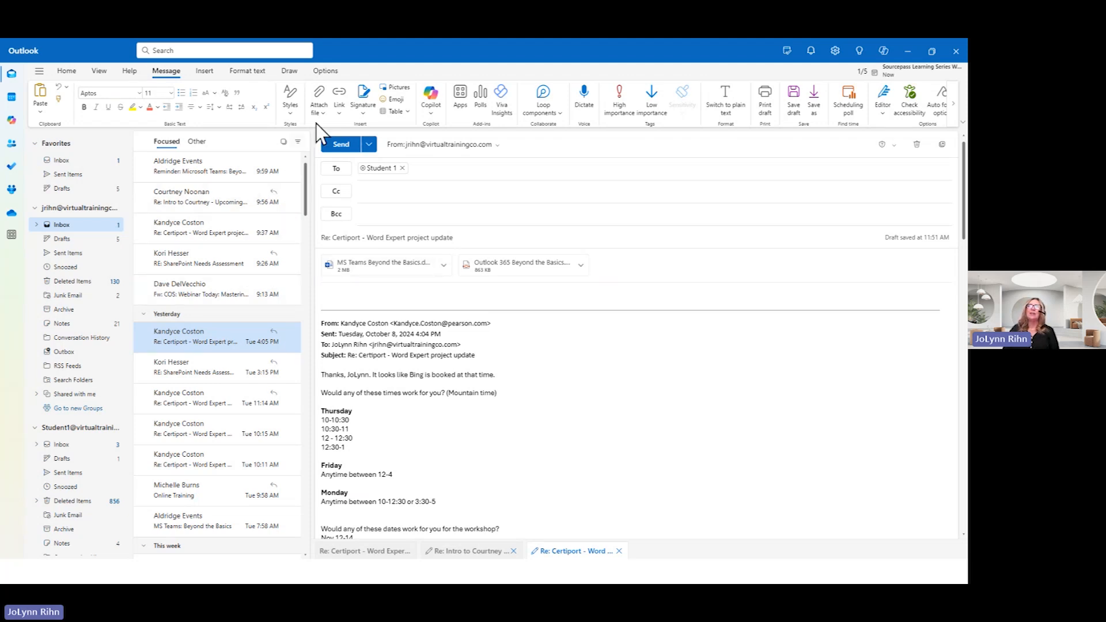
Review the link and file attachment choices, open the Insert link dialog, and leave it without adding a link
{"action": "left_click", "coordinate": [334, 107]}
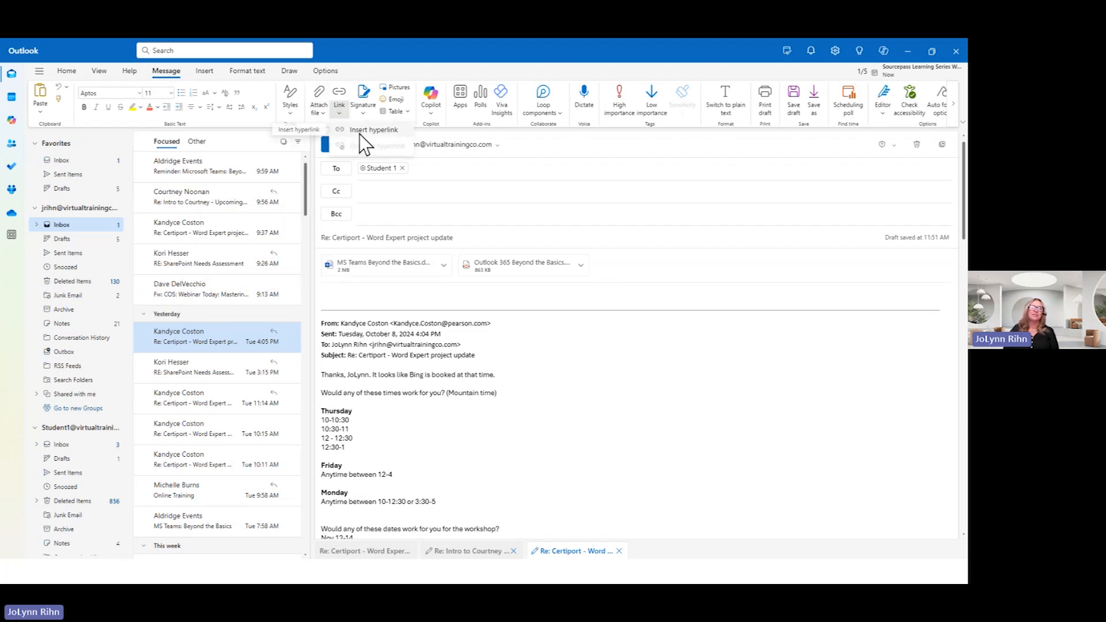
{"action": "left_click", "coordinate": [320, 115]}
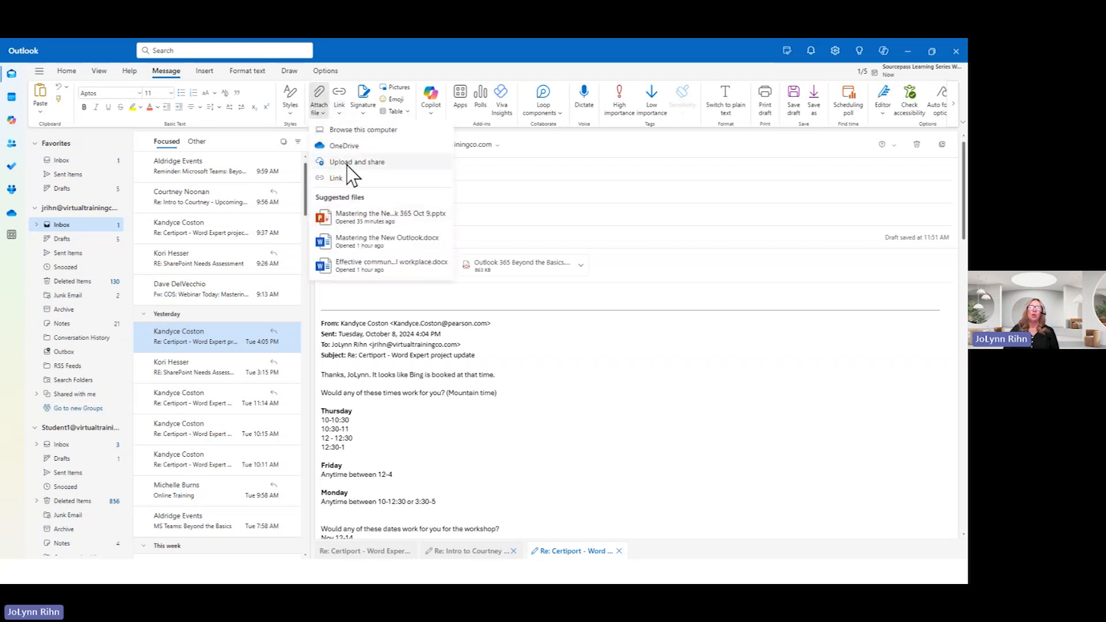
{"action": "left_click", "coordinate": [337, 178]}
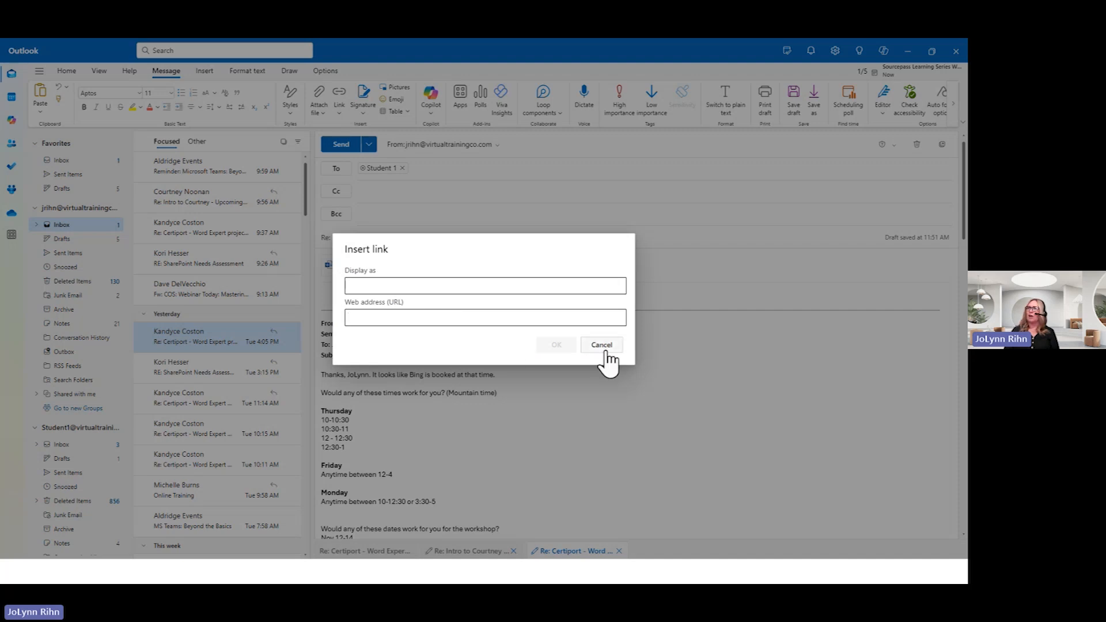
{"action": "left_click", "coordinate": [607, 353]}
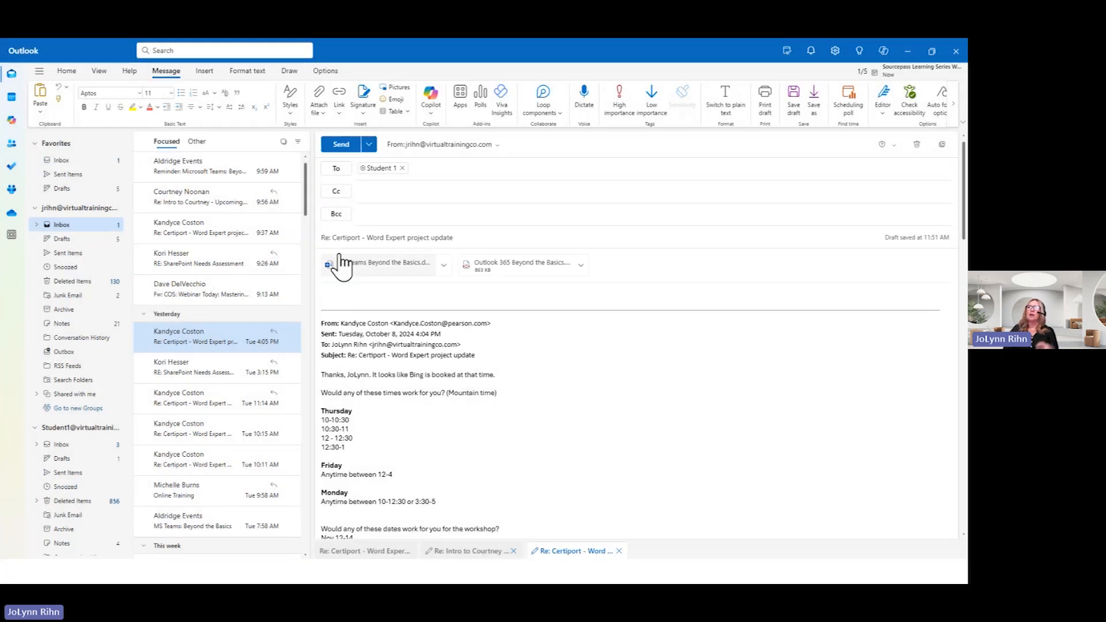
Discard the reply draft with its attachments and start a new blank message
{"action": "left_click", "coordinate": [917, 145]}
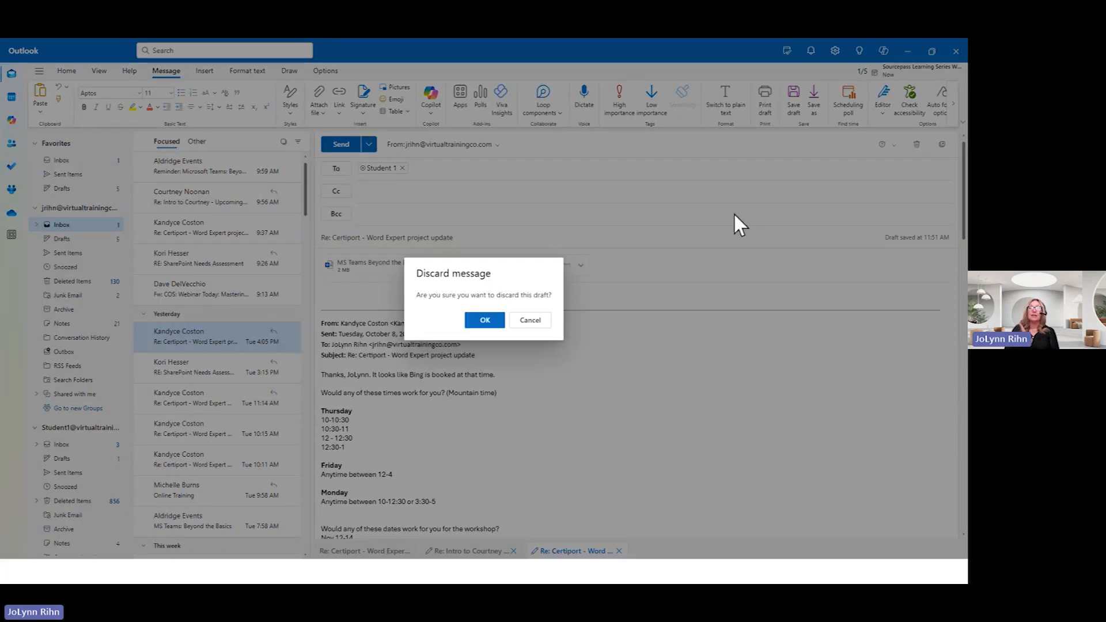
{"action": "left_click", "coordinate": [499, 317]}
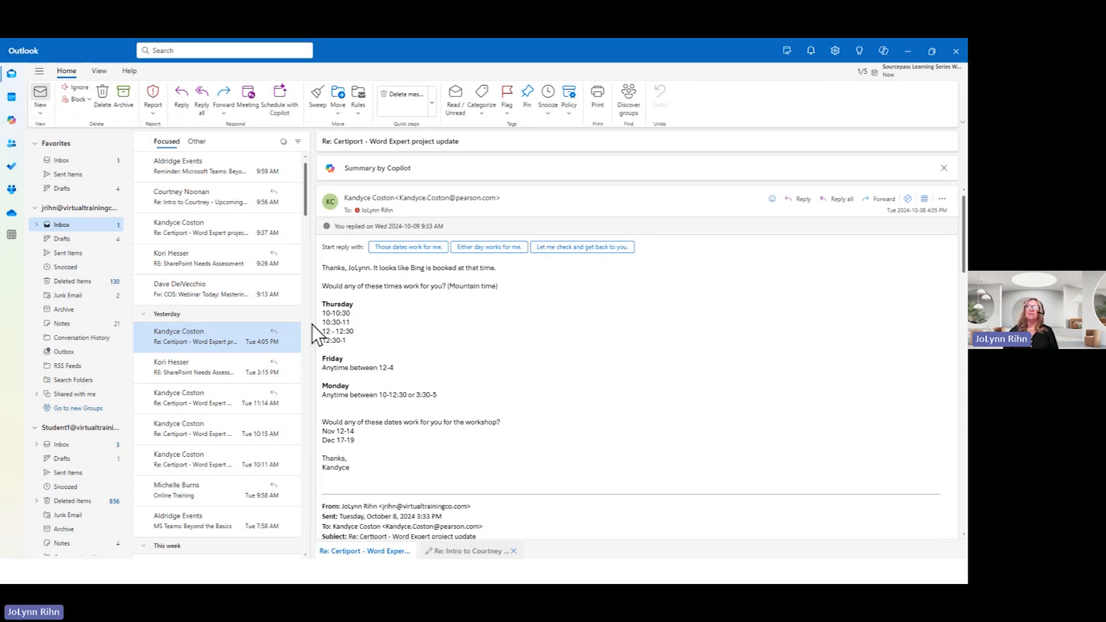
{"action": "key", "text": "ctrl+n"}
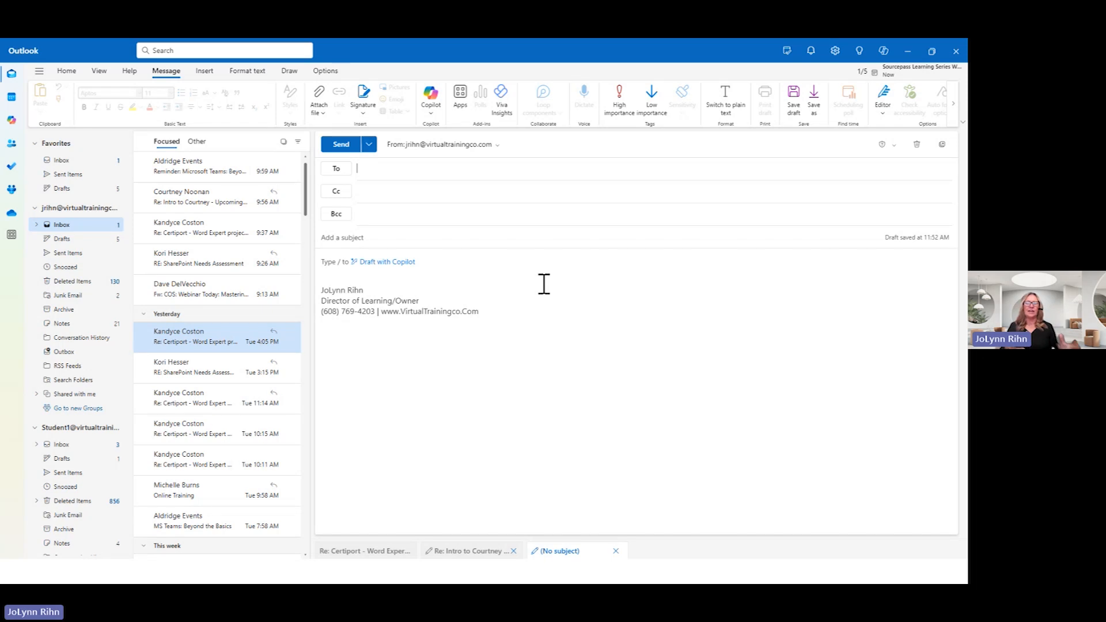
Pop the new message out into its own window and place it side by side with the main window showing the calendar
{"action": "left_click", "coordinate": [942, 145]}
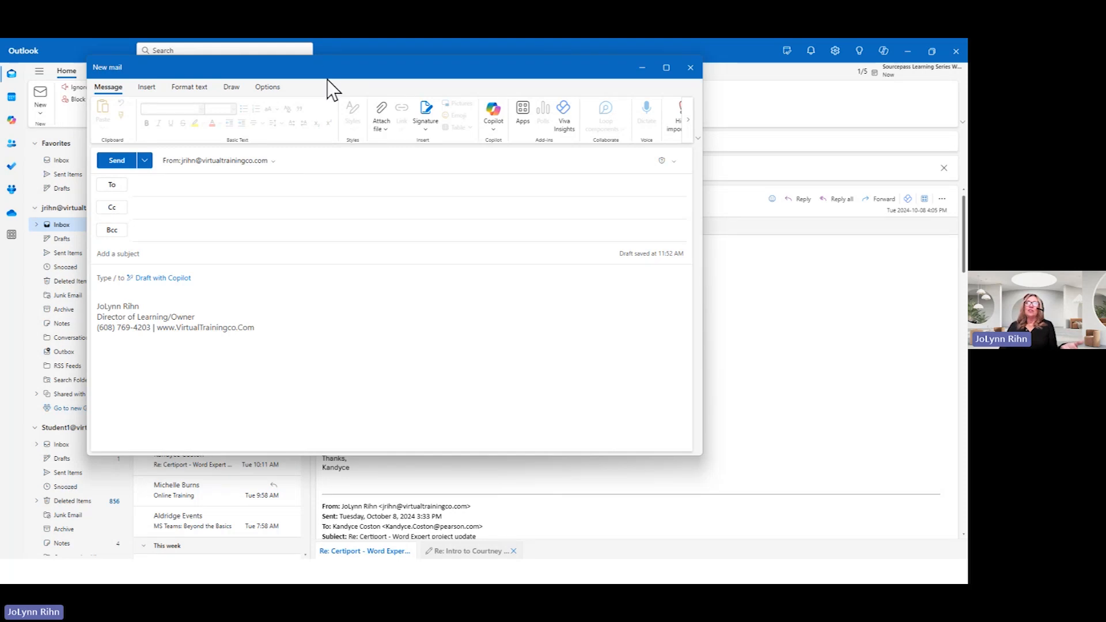
{"action": "left_click_drag", "start_coordinate": [325, 73], "coordinate": [967, 156]}
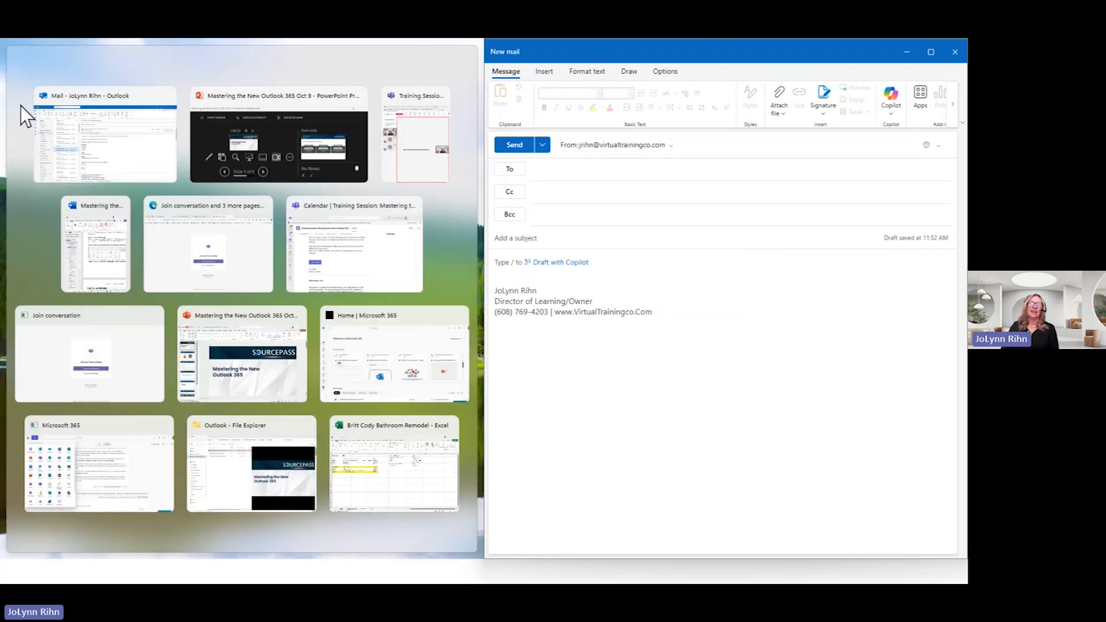
{"action": "left_click", "coordinate": [98, 128]}
{"action": "left_click", "coordinate": [13, 99]}
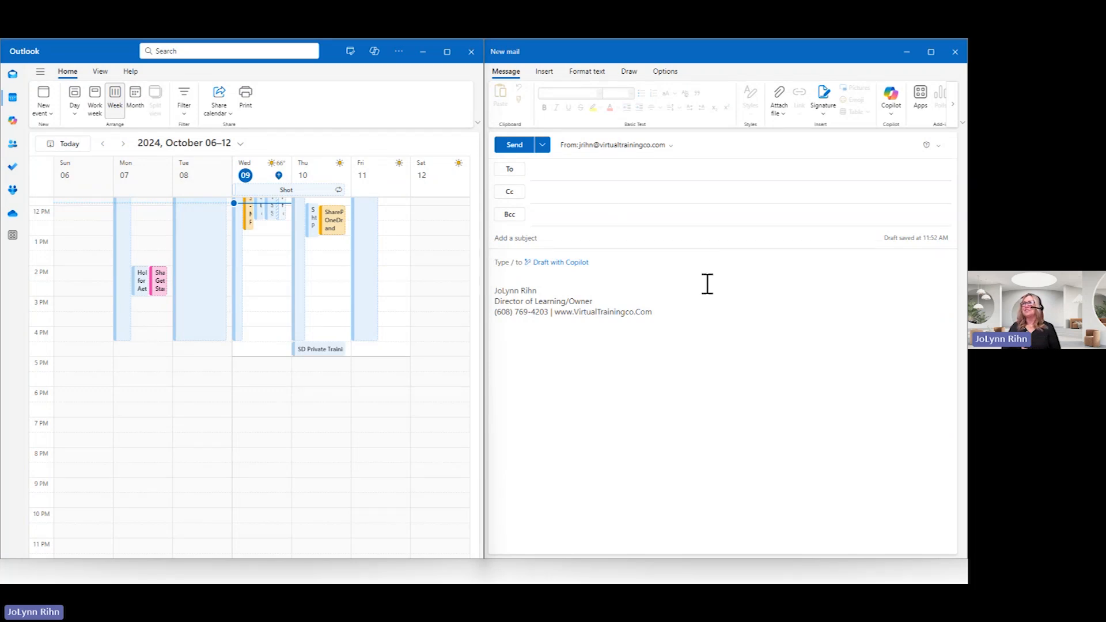
Maximize and close the separate message window, and restore the main window to full size
{"action": "left_click", "coordinate": [931, 52]}
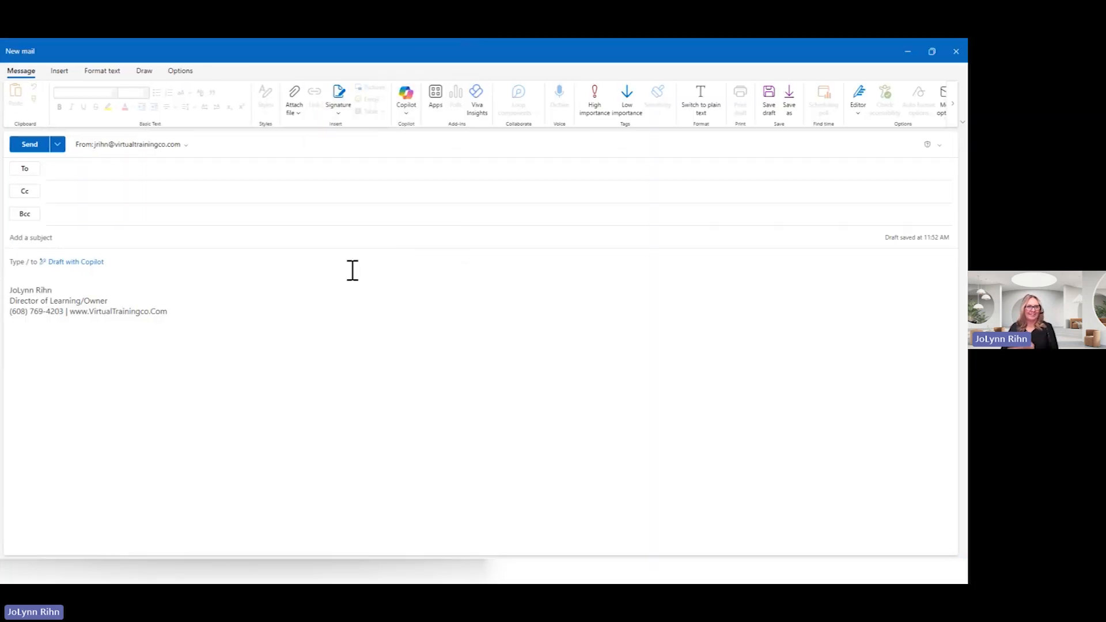
{"action": "left_click", "coordinate": [954, 53]}
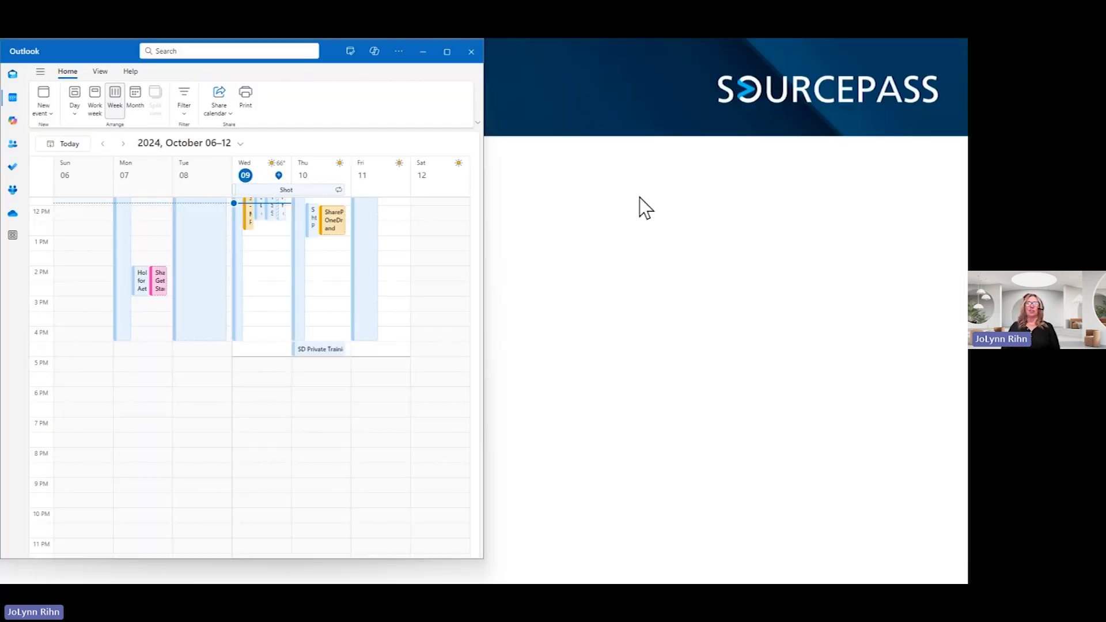
{"action": "double_click", "coordinate": [86, 46]}
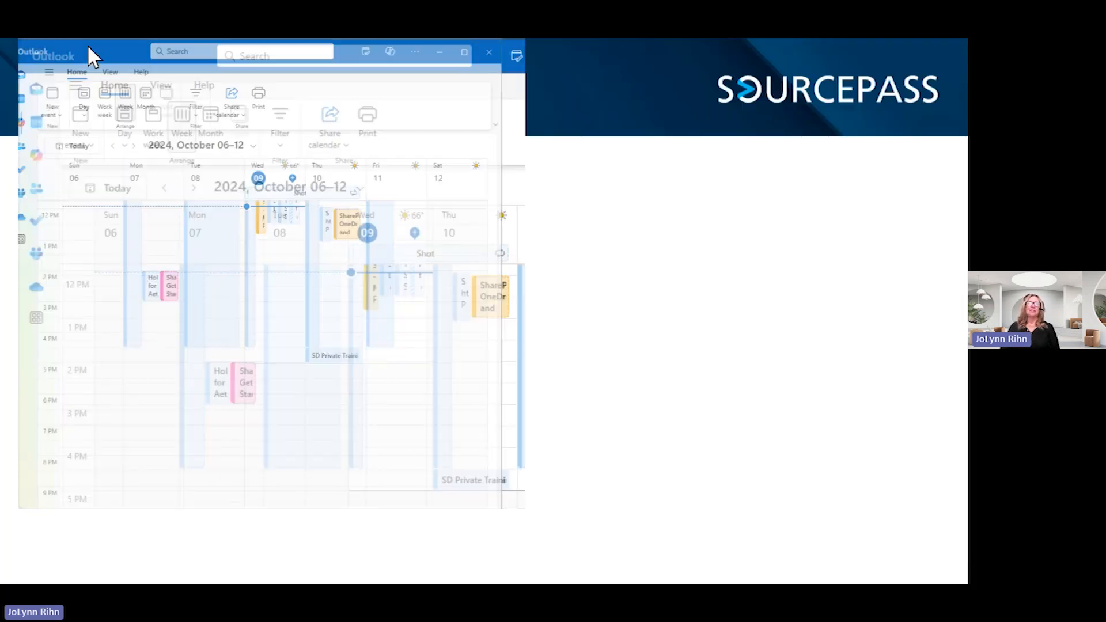
{"action": "double_click", "coordinate": [143, 49]}
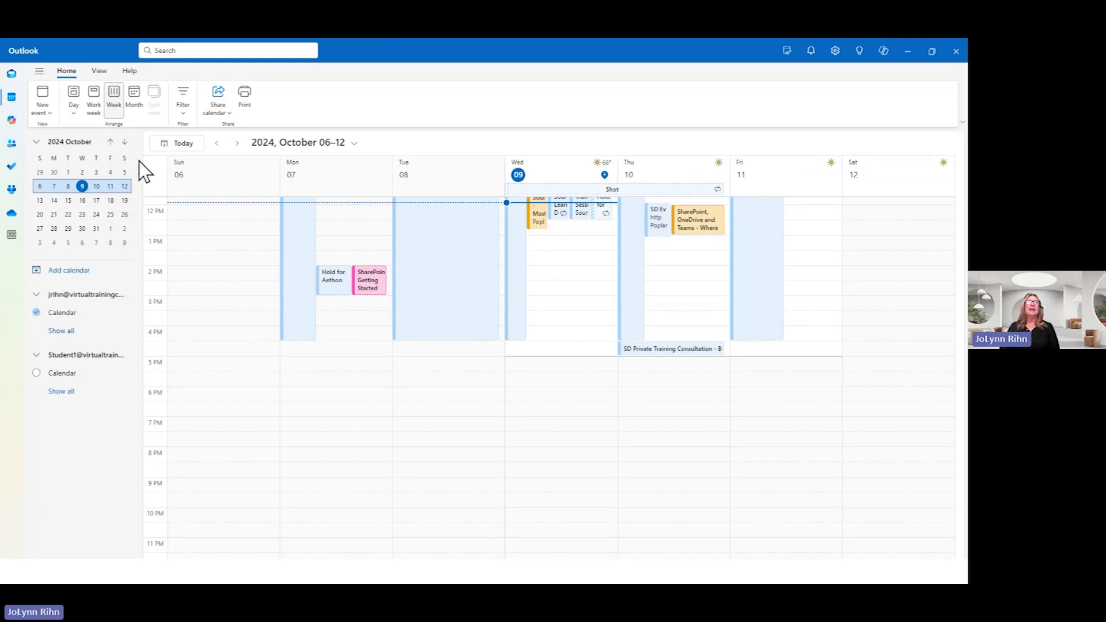
Start another new message in the mail view and display the calendar agenda in a pane beside the draft
{"action": "left_click", "coordinate": [12, 73]}
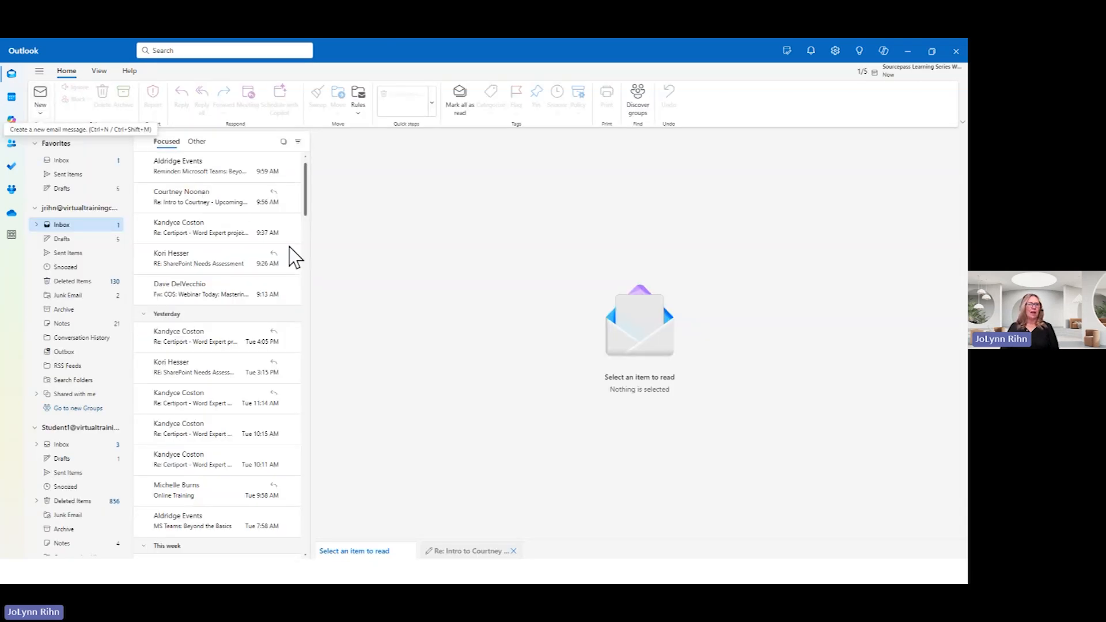
{"action": "key", "text": "ctrl+n"}
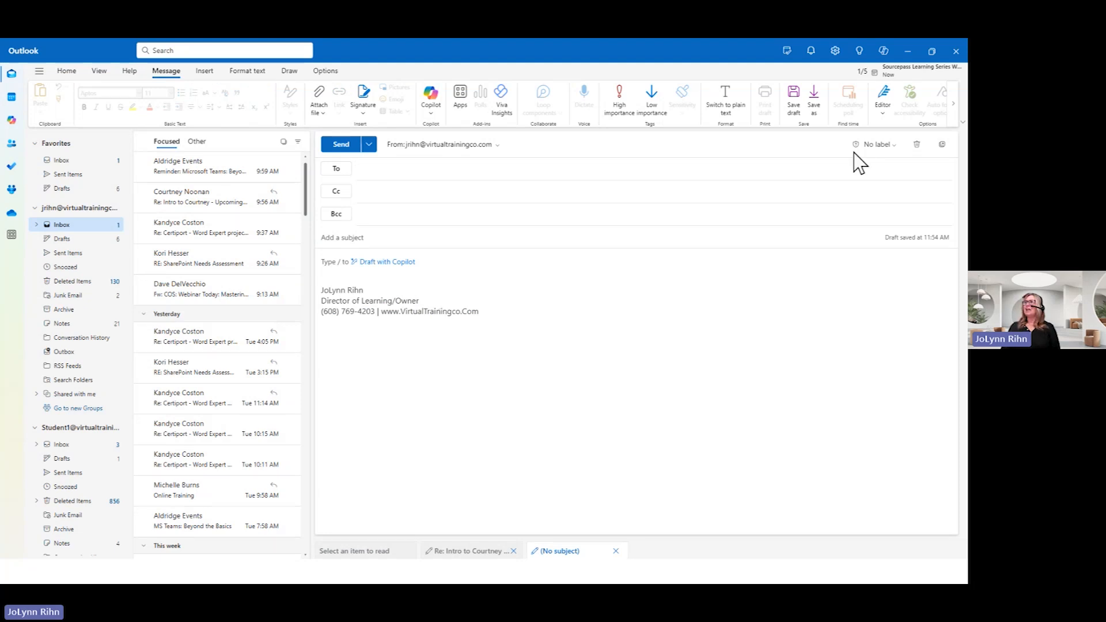
{"action": "left_click", "coordinate": [791, 56]}
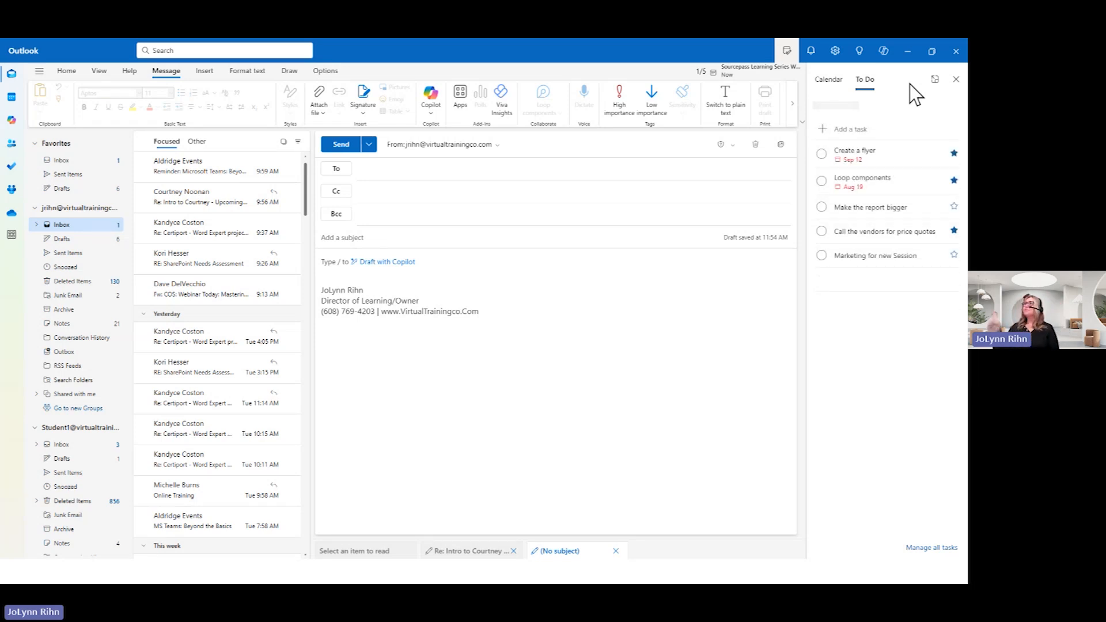
{"action": "left_click", "coordinate": [830, 85]}
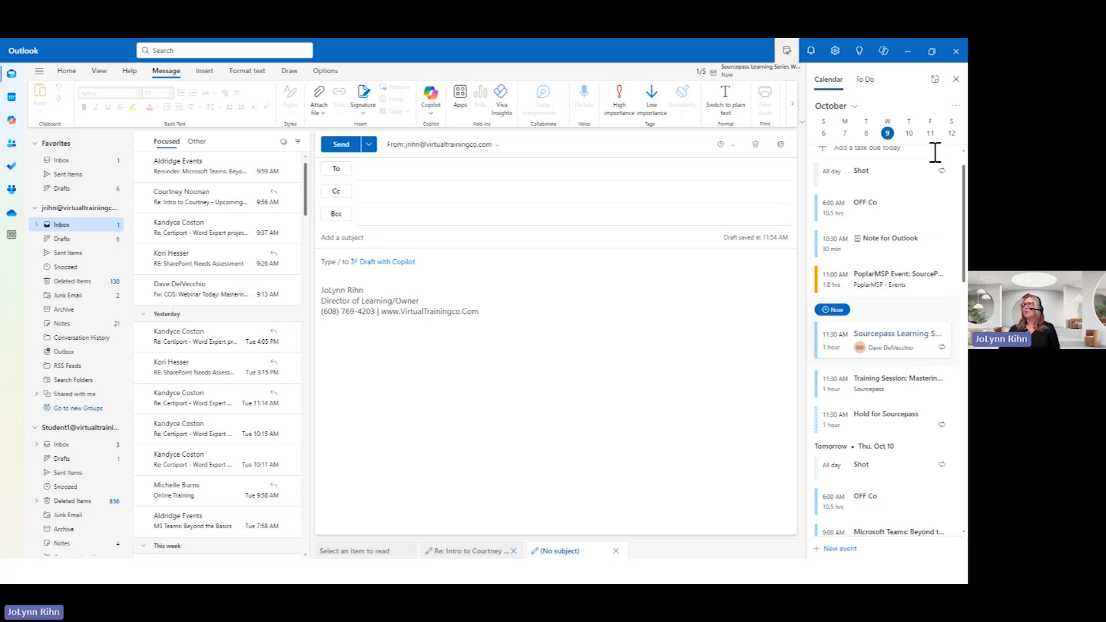
Browse the agenda for October 14 and October 8 in the full-month calendar, check the To Do tasks, and close the pane
{"action": "left_click", "coordinate": [852, 107]}
{"action": "left_click", "coordinate": [845, 160]}
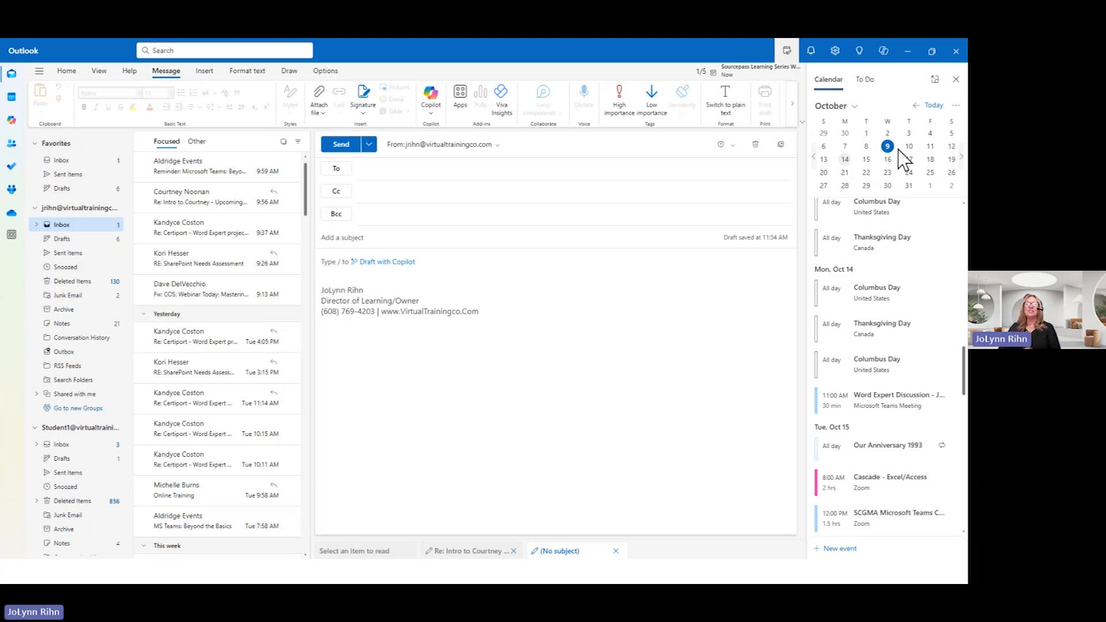
{"action": "left_click", "coordinate": [867, 148]}
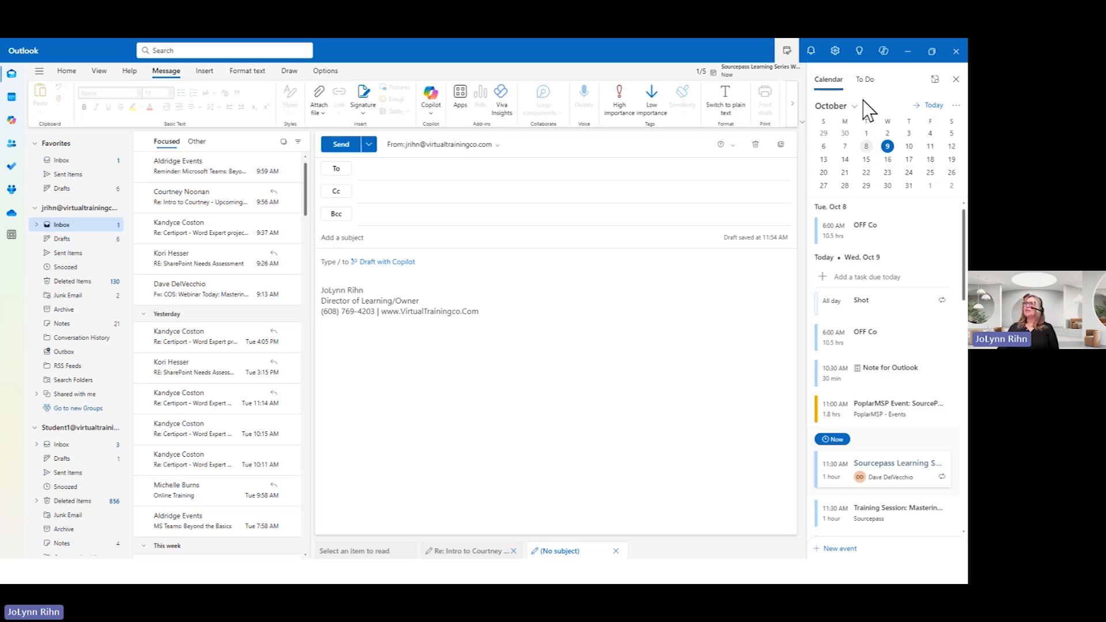
{"action": "left_click", "coordinate": [864, 79]}
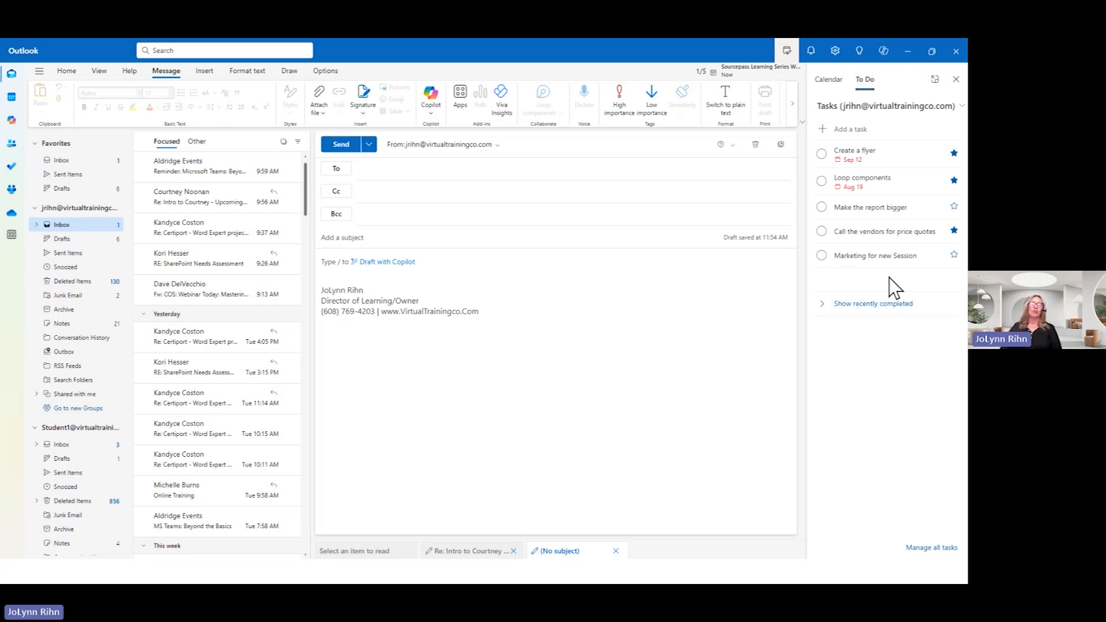
{"action": "left_click", "coordinate": [955, 79]}
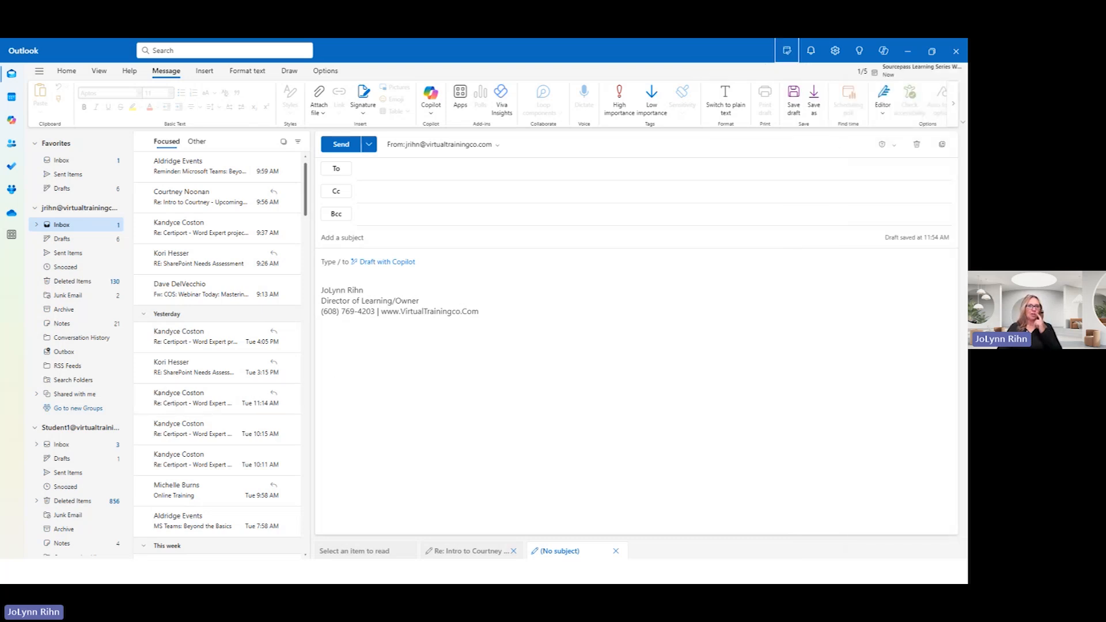
Discard the blank message draft without a subject
{"action": "left_click", "coordinate": [375, 282]}
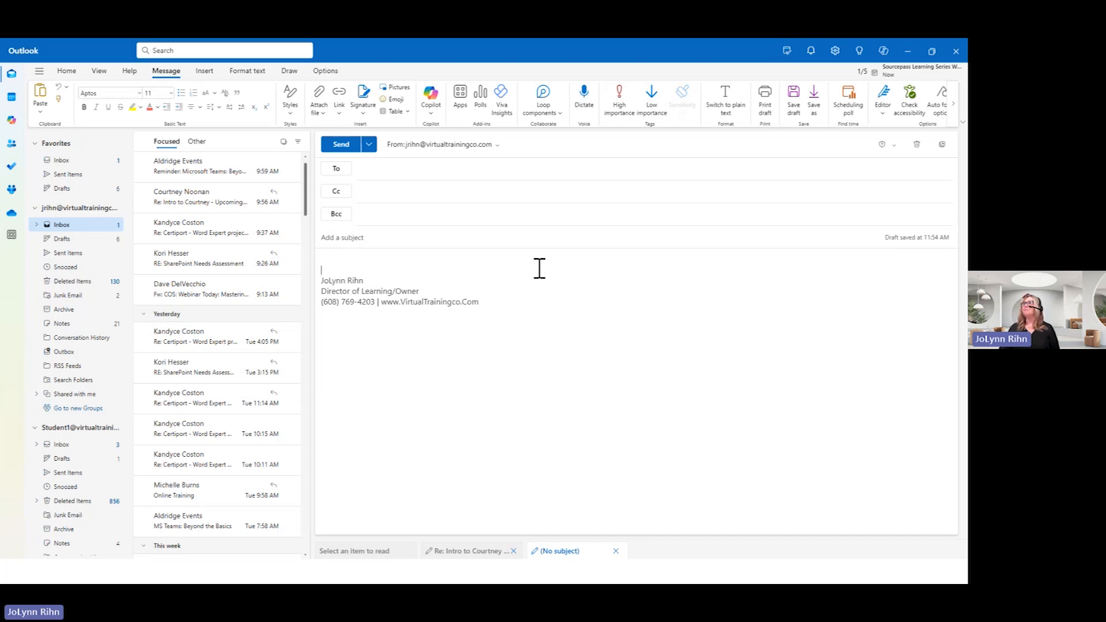
{"action": "left_click", "coordinate": [916, 144]}
{"action": "left_click", "coordinate": [485, 322]}
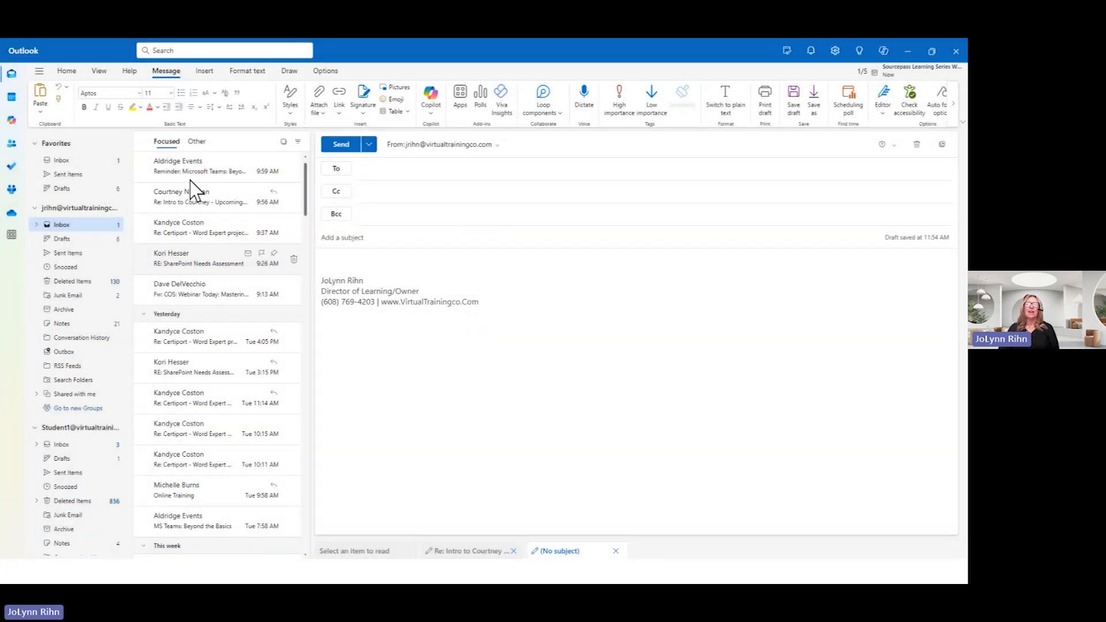
Create a meeting request from yesterday's 4:05 PM "Certiport - Word Expert project update" email, maximize its window, and dismiss the unsent-invitation notice
{"action": "left_click", "coordinate": [187, 340]}
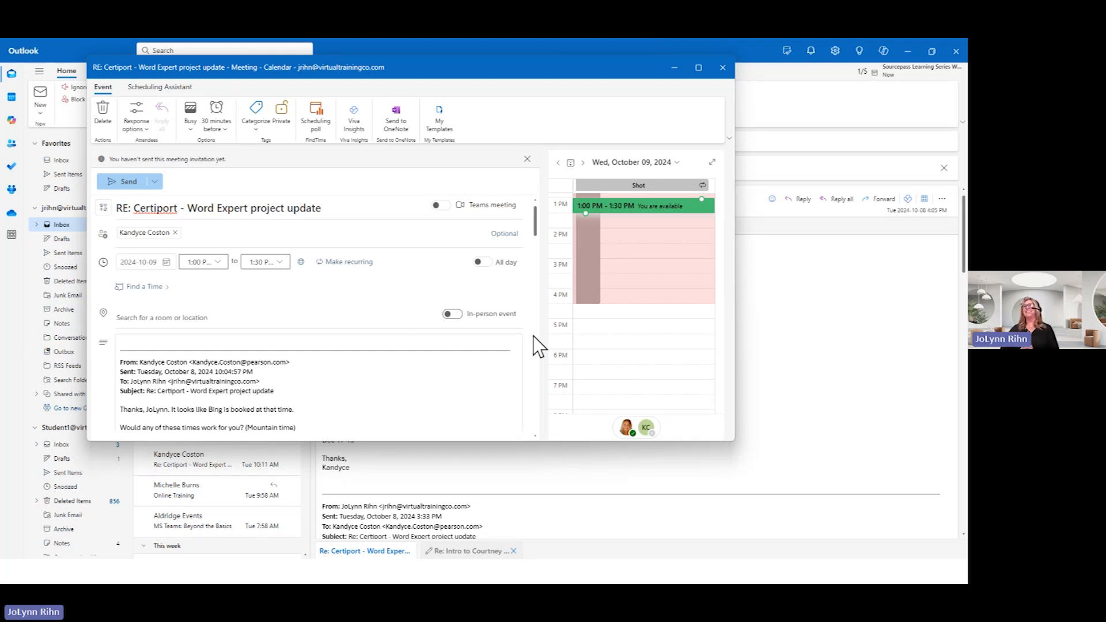
{"action": "left_click", "coordinate": [699, 68]}
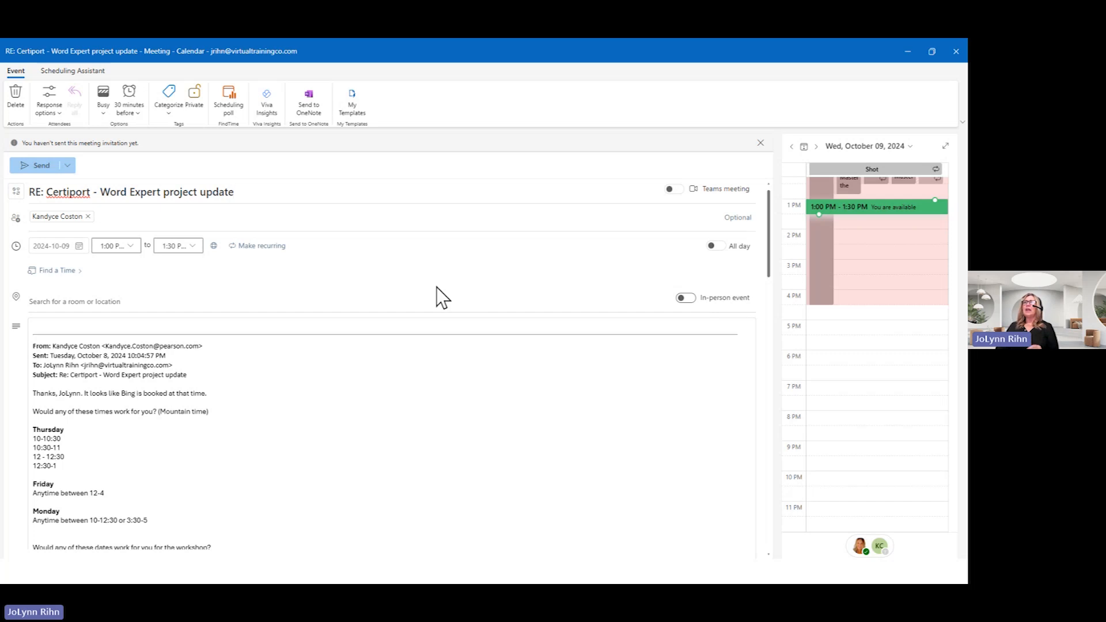
{"action": "left_click", "coordinate": [760, 143]}
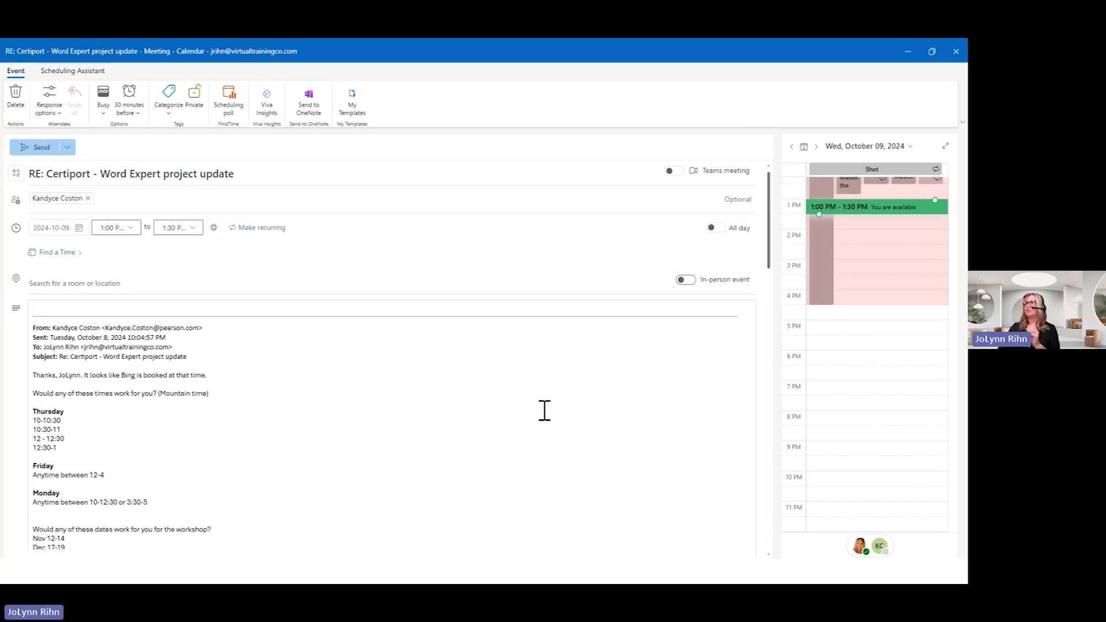
{"action": "left_click", "coordinate": [388, 380]}
{"action": "left_click", "coordinate": [383, 365]}
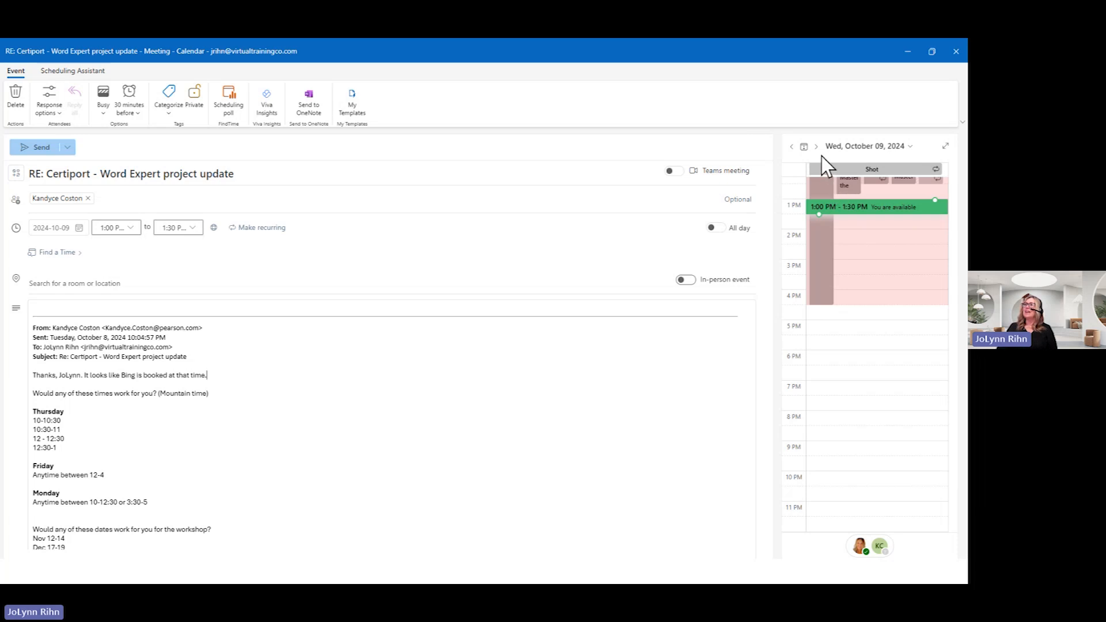
Move the meeting to 4:30–5:00 PM on October 9 and delete the quoted header and opening line from the invitation body
{"action": "left_click_drag", "start_coordinate": [859, 207], "coordinate": [863, 316]}
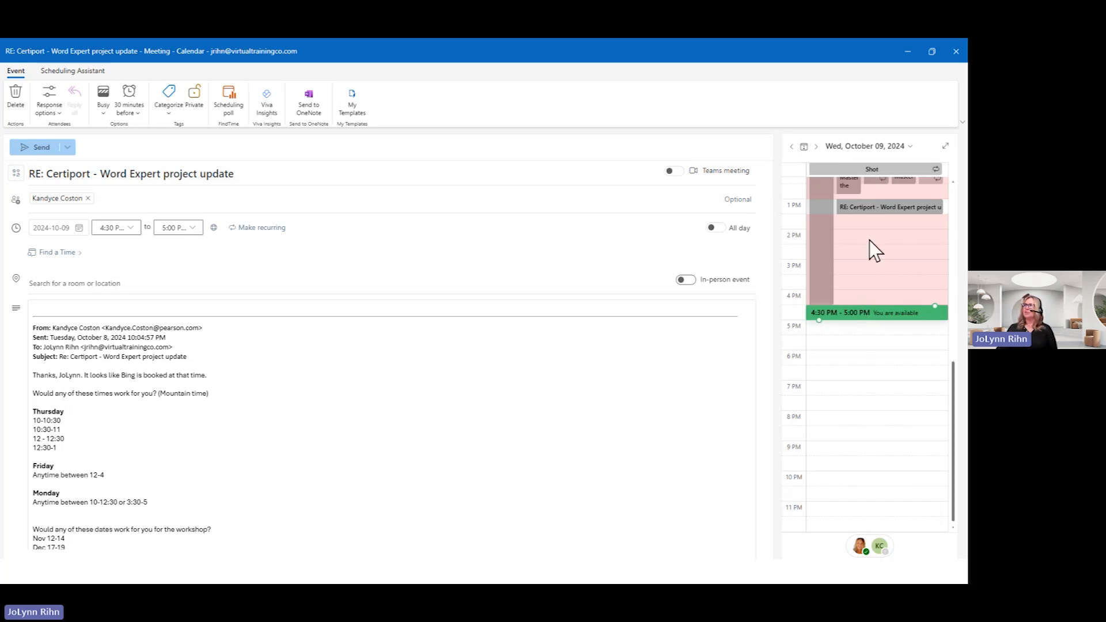
{"action": "left_click_drag", "start_coordinate": [884, 311], "coordinate": [888, 312]}
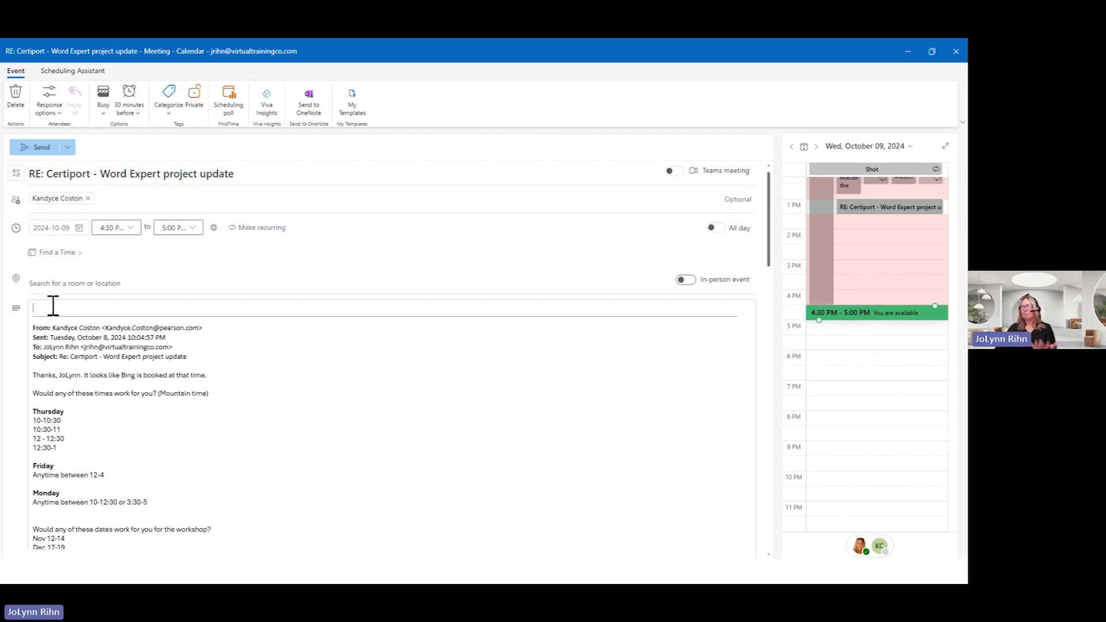
{"action": "left_click_drag", "start_coordinate": [53, 305], "coordinate": [238, 376]}
{"action": "key", "text": "Delete"}
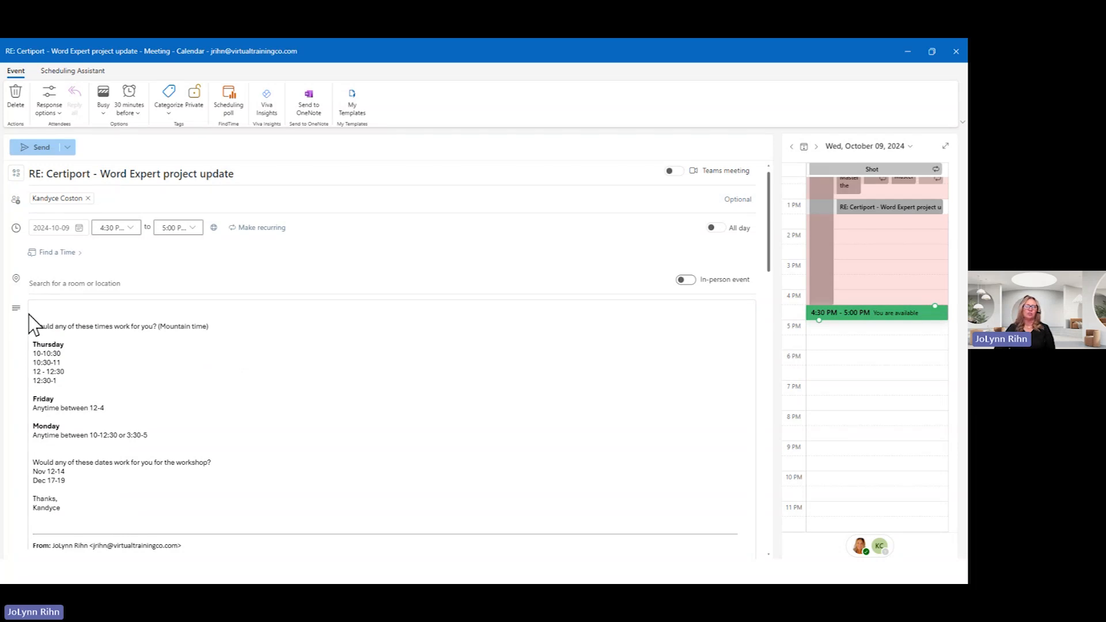
{"action": "scroll", "coordinate": [185, 370], "scroll_direction": "down", "scroll_amount": 5}
{"action": "scroll", "coordinate": [188, 373], "scroll_direction": "up", "scroll_amount": 5}
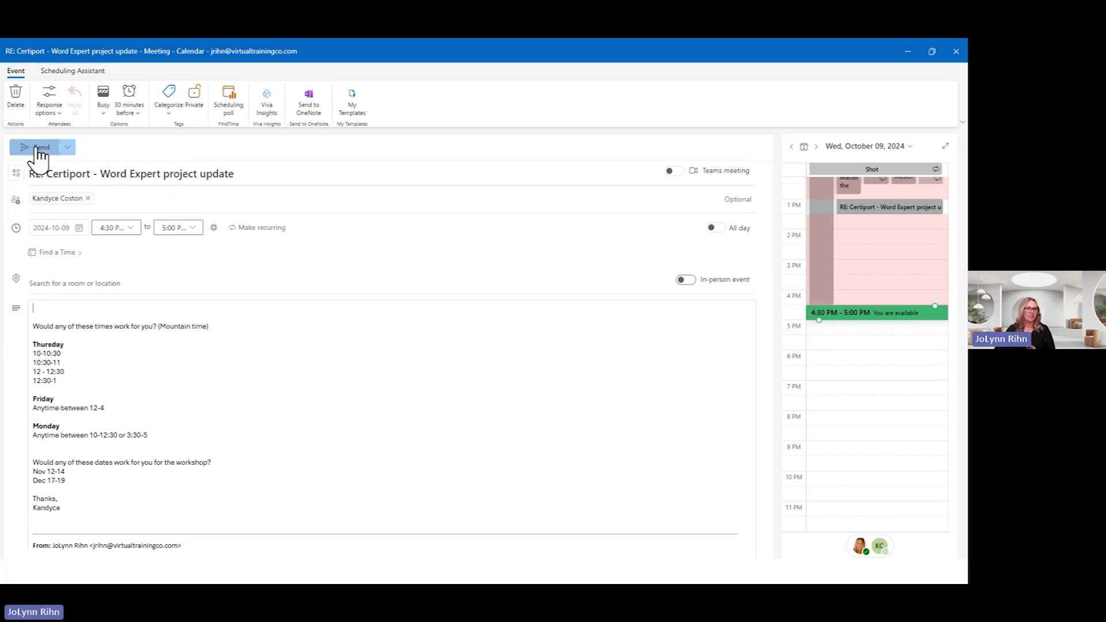
Check the invitation's send and save-as-draft options, and close the meeting request, discarding it
{"action": "left_click", "coordinate": [68, 148]}
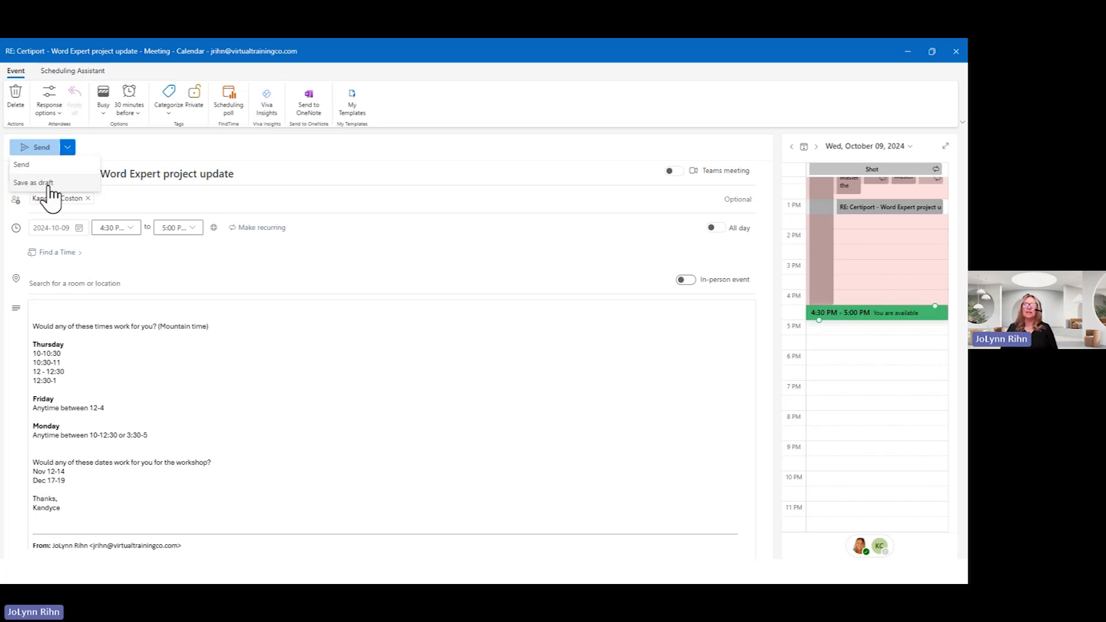
{"action": "left_click", "coordinate": [276, 286]}
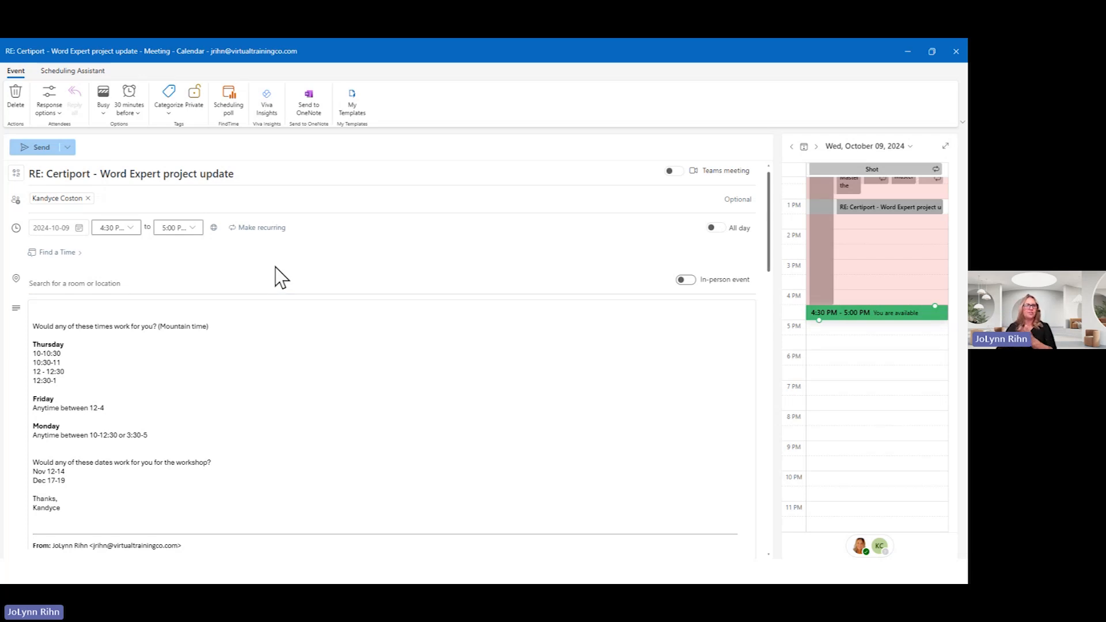
{"action": "left_click", "coordinate": [956, 51]}
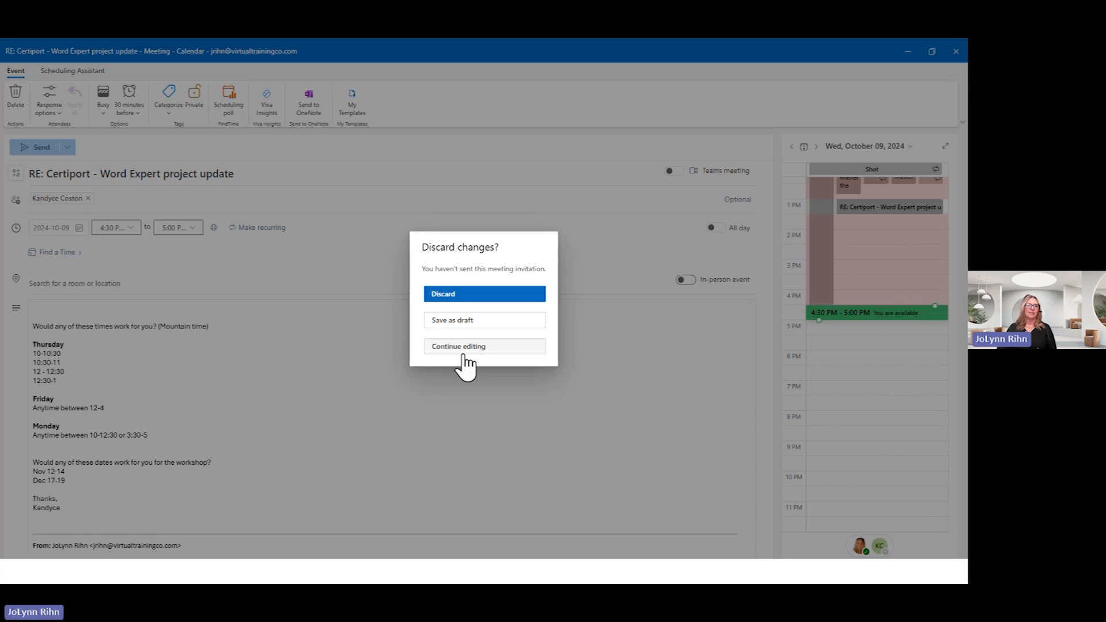
{"action": "left_click", "coordinate": [445, 299]}
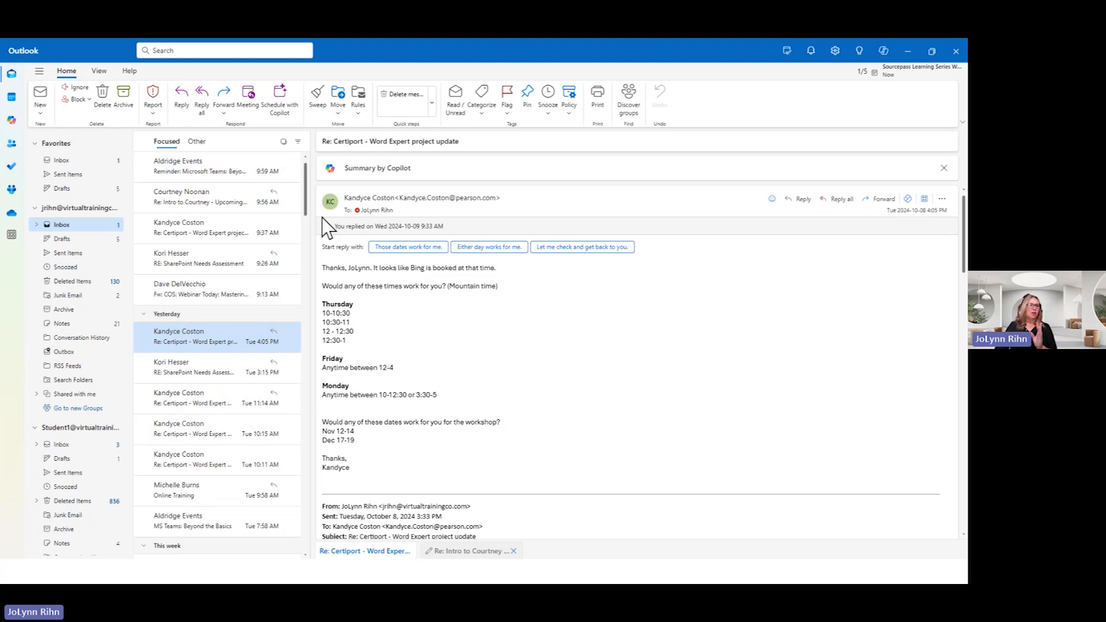
Generate a meeting invitation from the open email using Schedule with Copilot, review its drafted agenda and summary, and discard it
{"action": "left_click", "coordinate": [280, 110]}
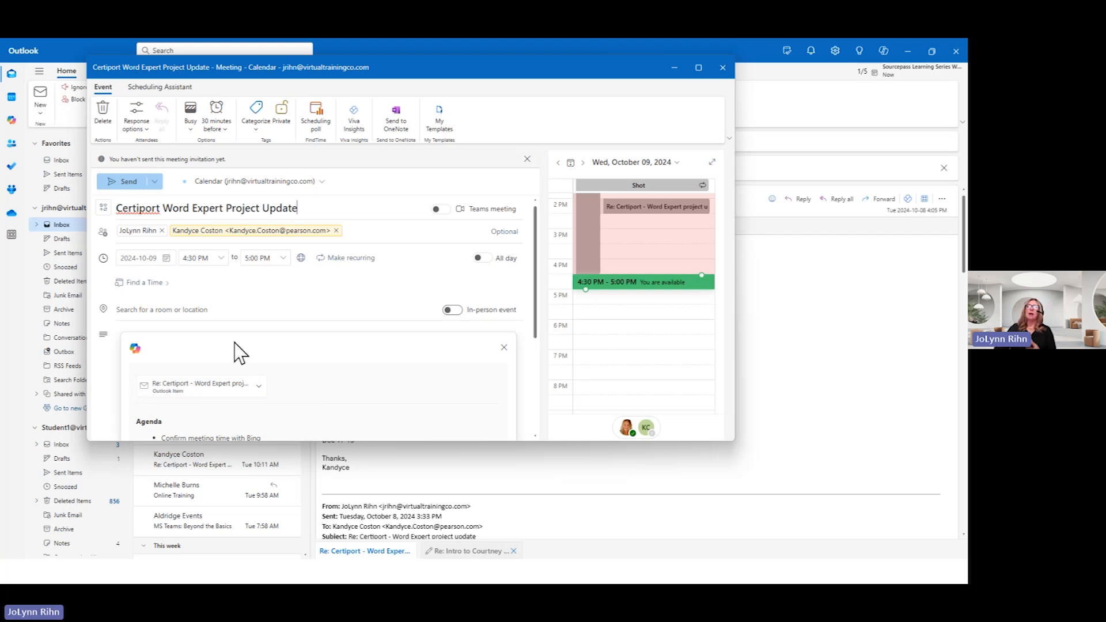
{"action": "scroll", "coordinate": [252, 372], "scroll_direction": "down", "scroll_amount": 3}
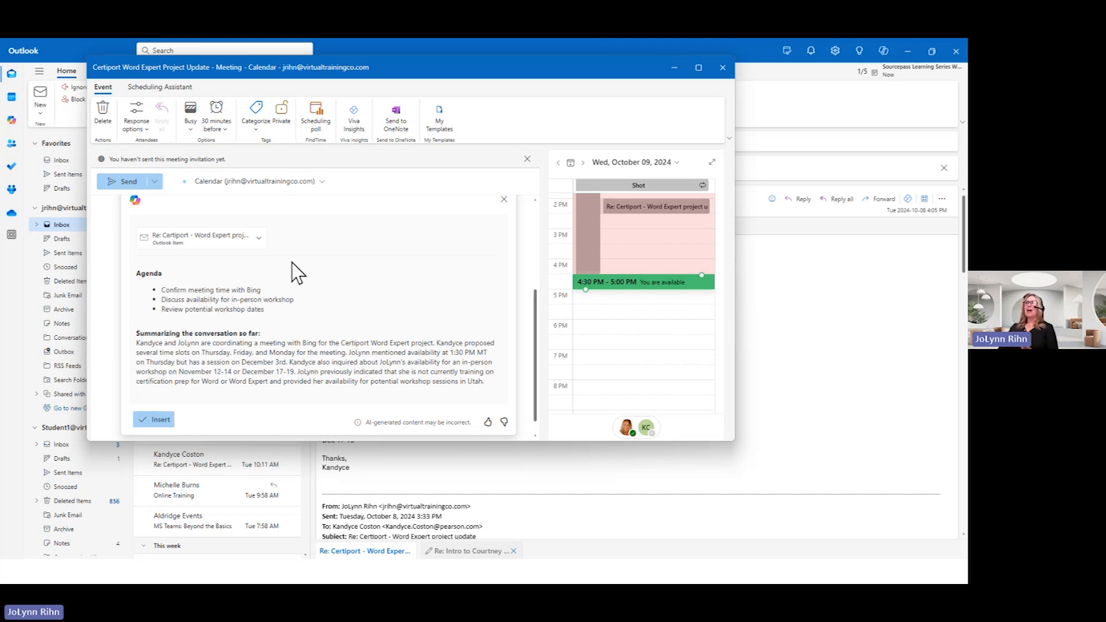
{"action": "left_click", "coordinate": [722, 69]}
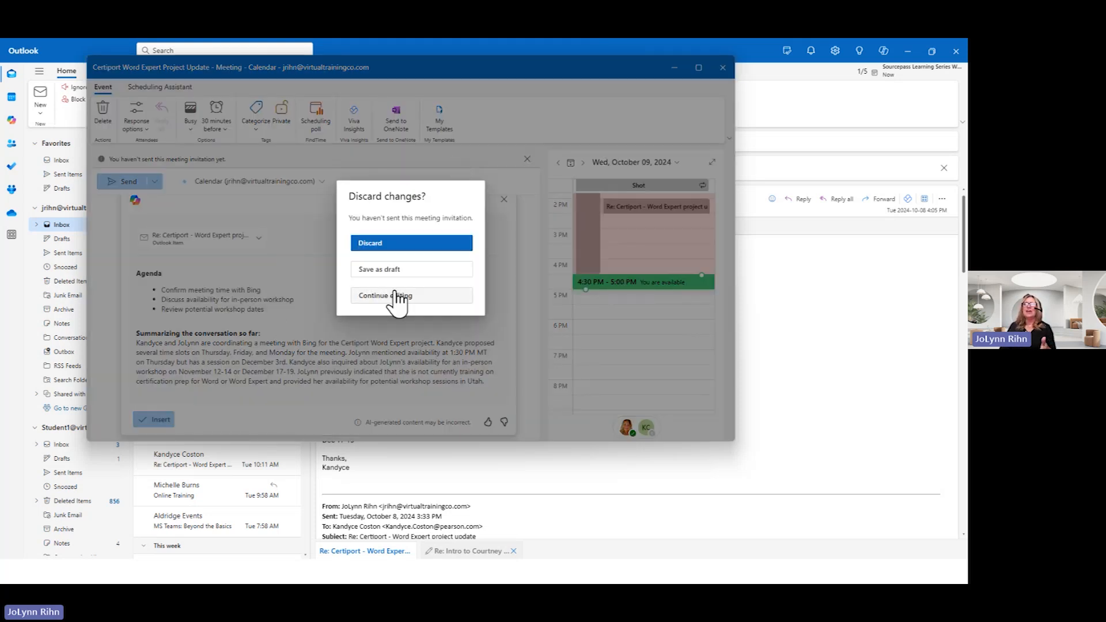
{"action": "left_click", "coordinate": [383, 245]}
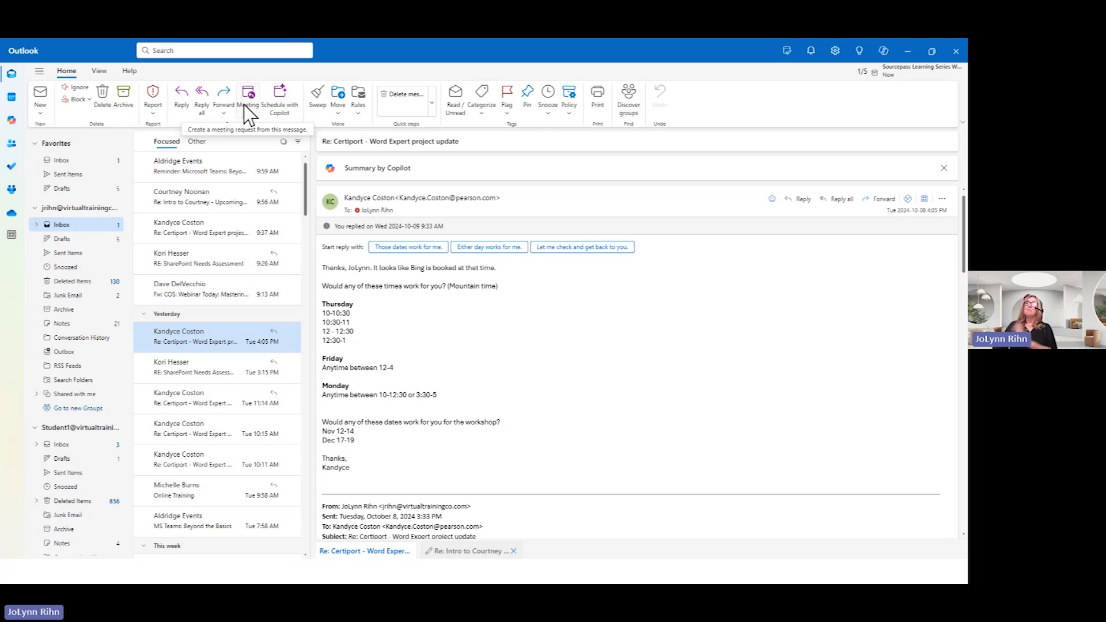
Try the Sweep option that always keeps the sender's latest message and moves the rest from the Inbox, and cancel it
{"action": "left_click", "coordinate": [318, 107]}
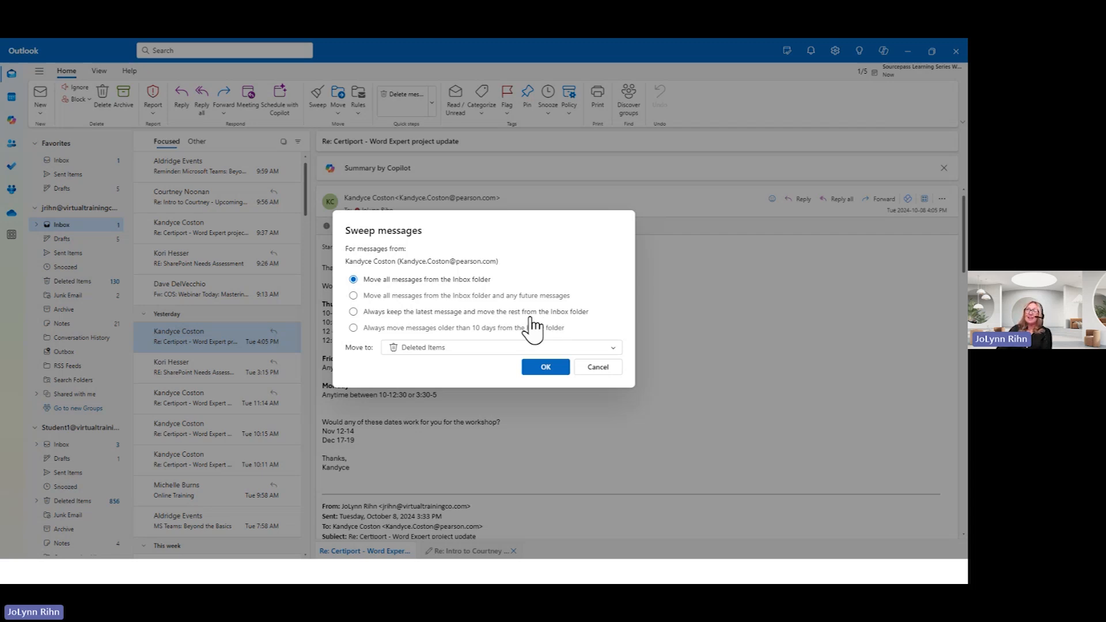
{"action": "left_click", "coordinate": [422, 317]}
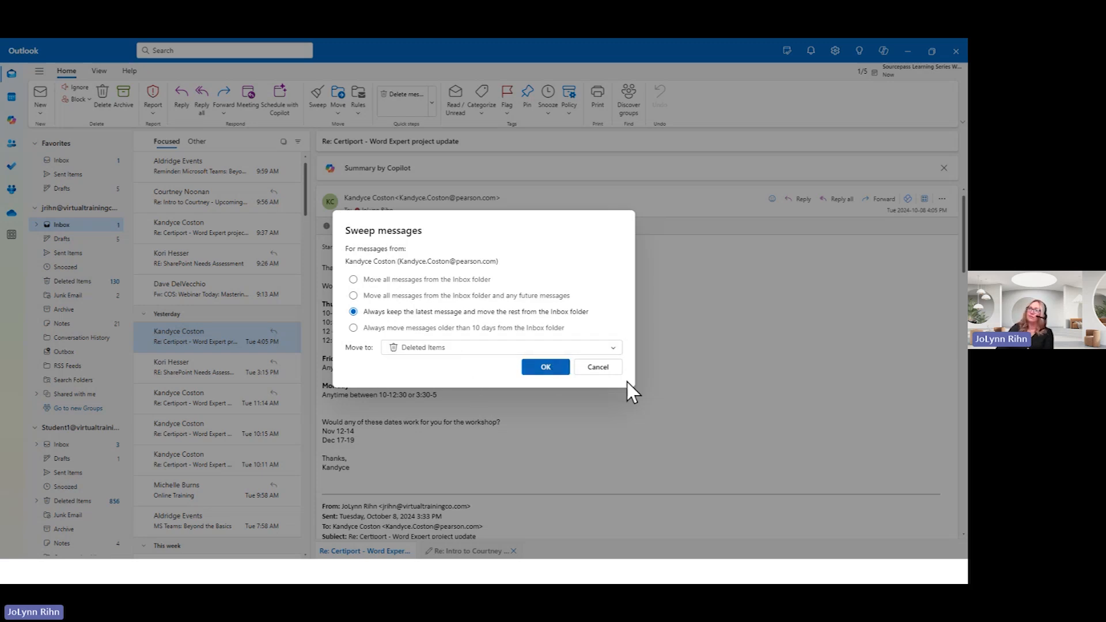
{"action": "left_click", "coordinate": [600, 371]}
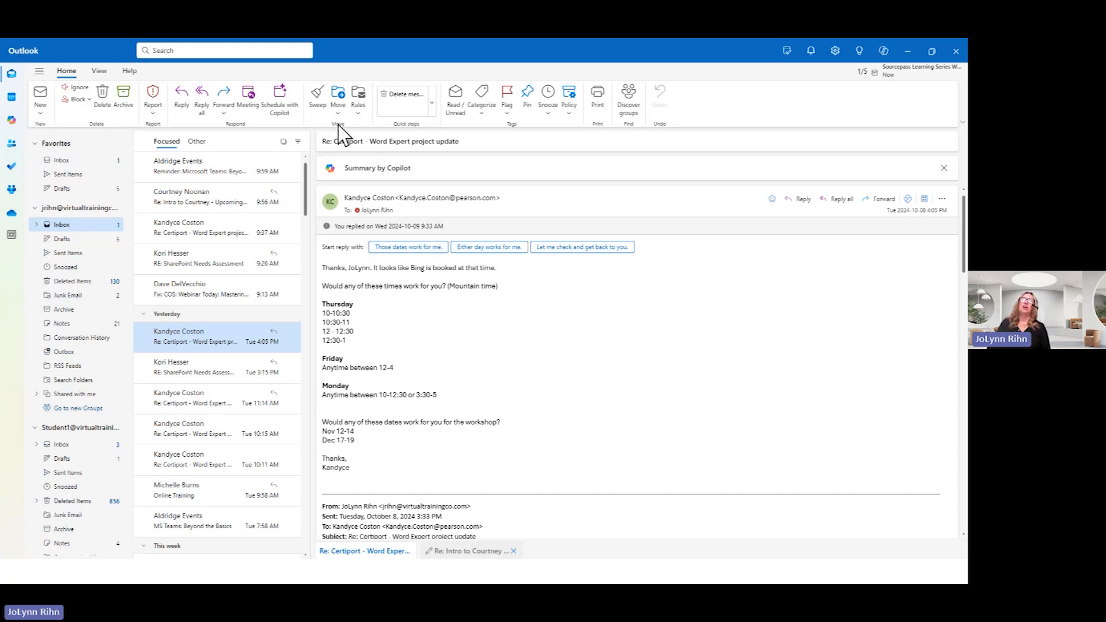
Review the options for moving the message and open the mail rules management settings
{"action": "left_click", "coordinate": [340, 109]}
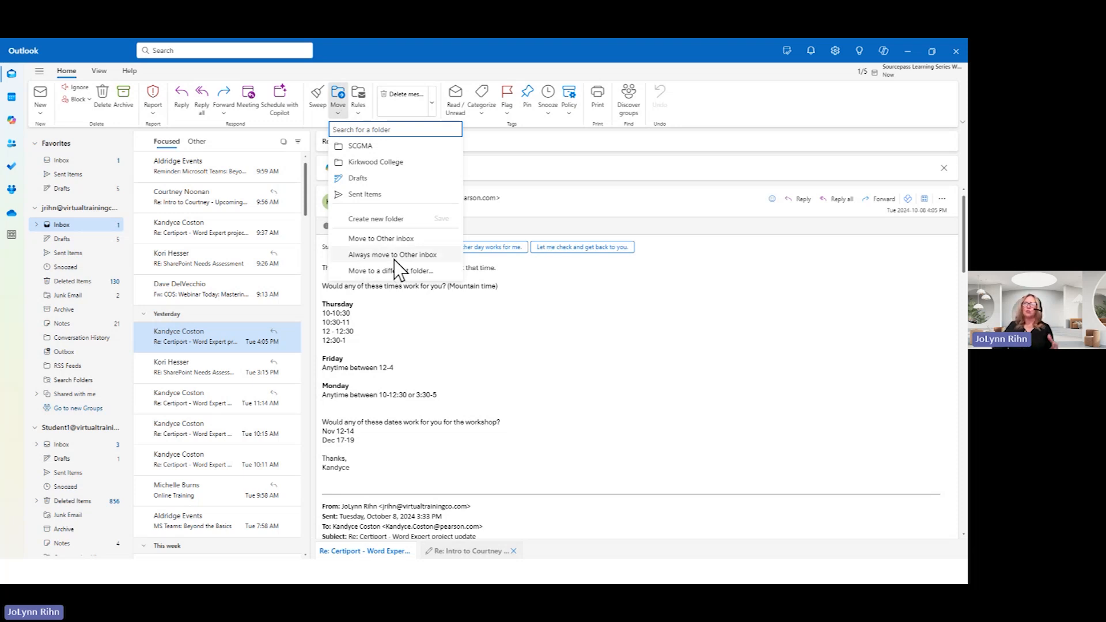
{"action": "left_click", "coordinate": [360, 112]}
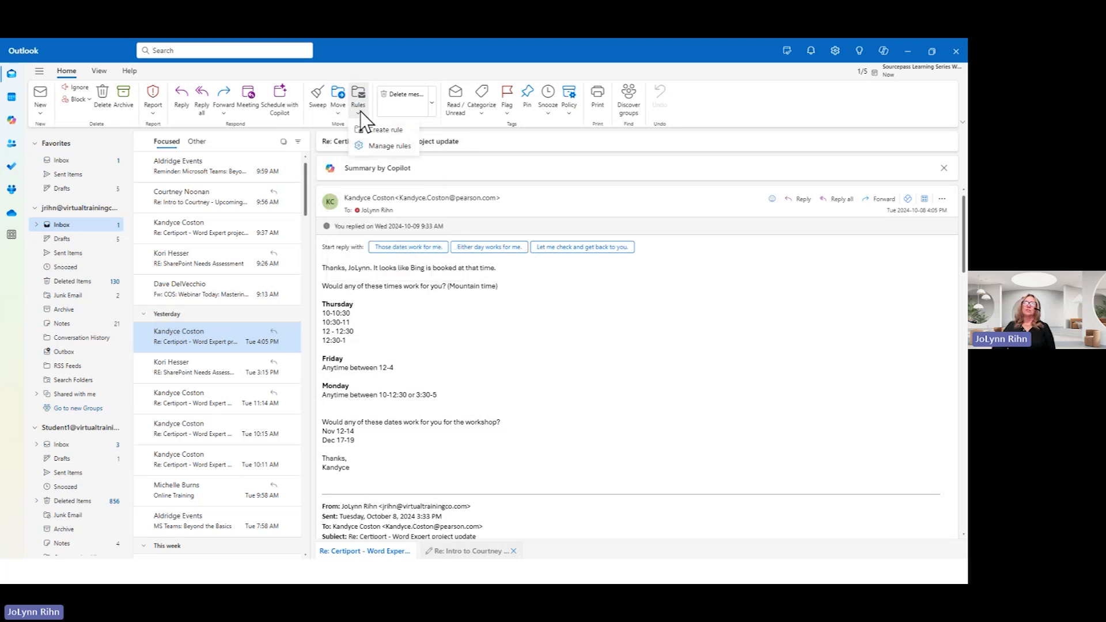
{"action": "left_click", "coordinate": [392, 147]}
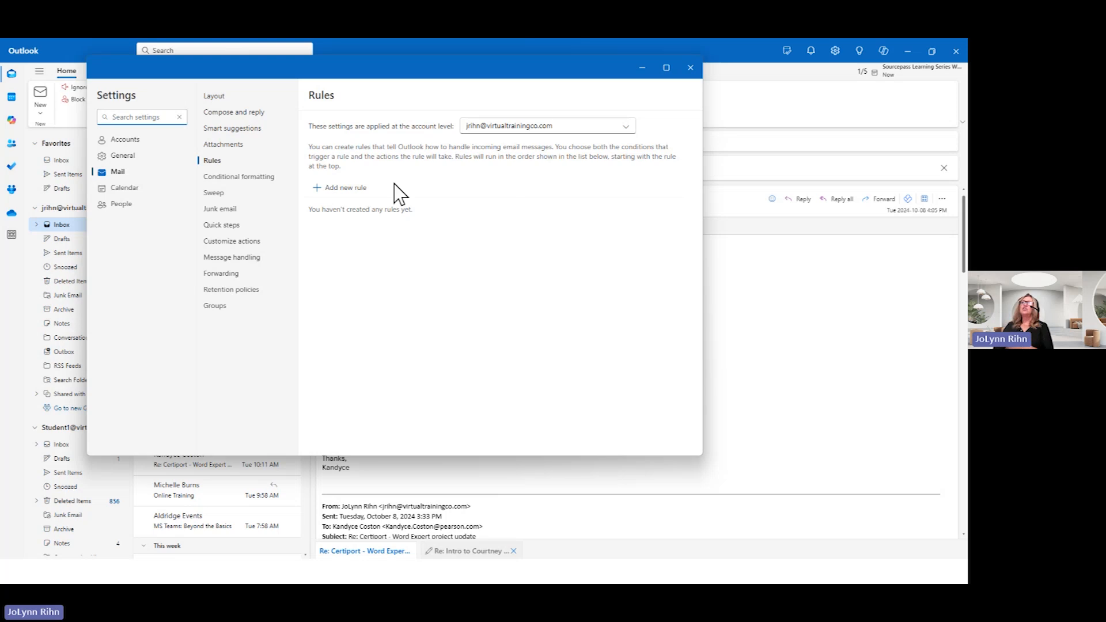
Start a new mail rule, look through its condition and action choices, discard it, and close the settings
{"action": "left_click", "coordinate": [357, 189]}
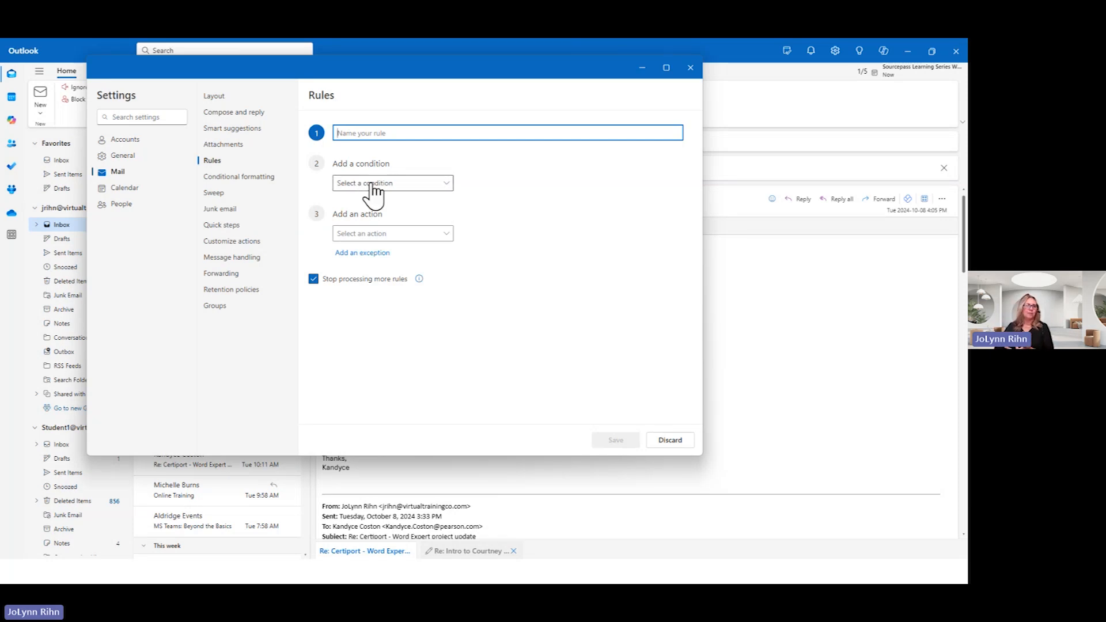
{"action": "left_click", "coordinate": [373, 190]}
{"action": "left_click", "coordinate": [370, 197]}
{"action": "left_click", "coordinate": [373, 254]}
{"action": "left_click", "coordinate": [377, 254]}
{"action": "left_click", "coordinate": [371, 313]}
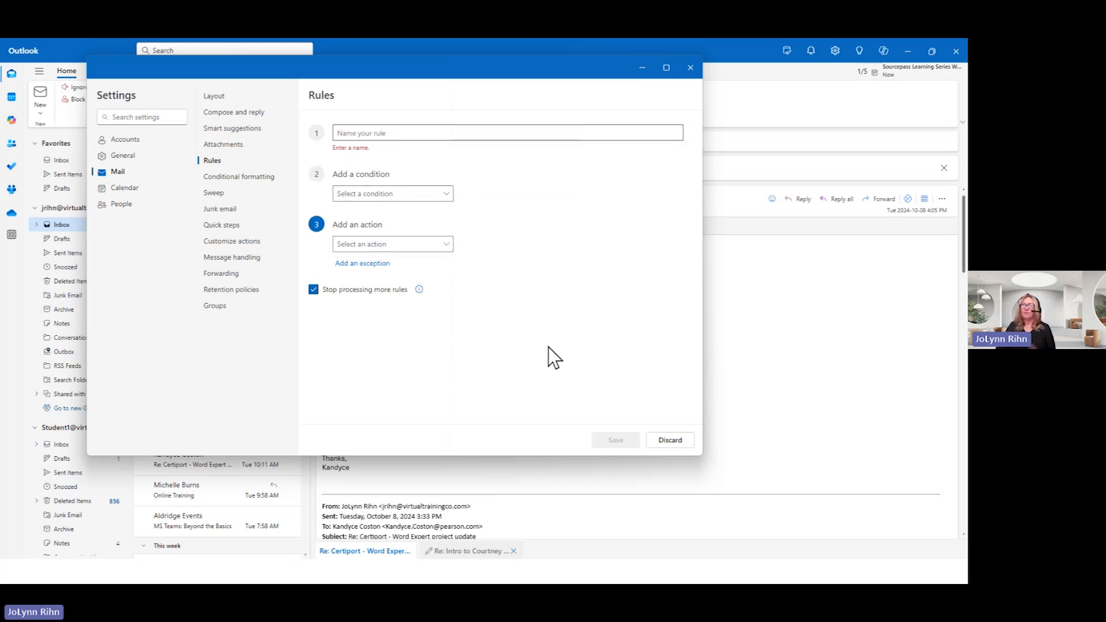
{"action": "left_click", "coordinate": [670, 440]}
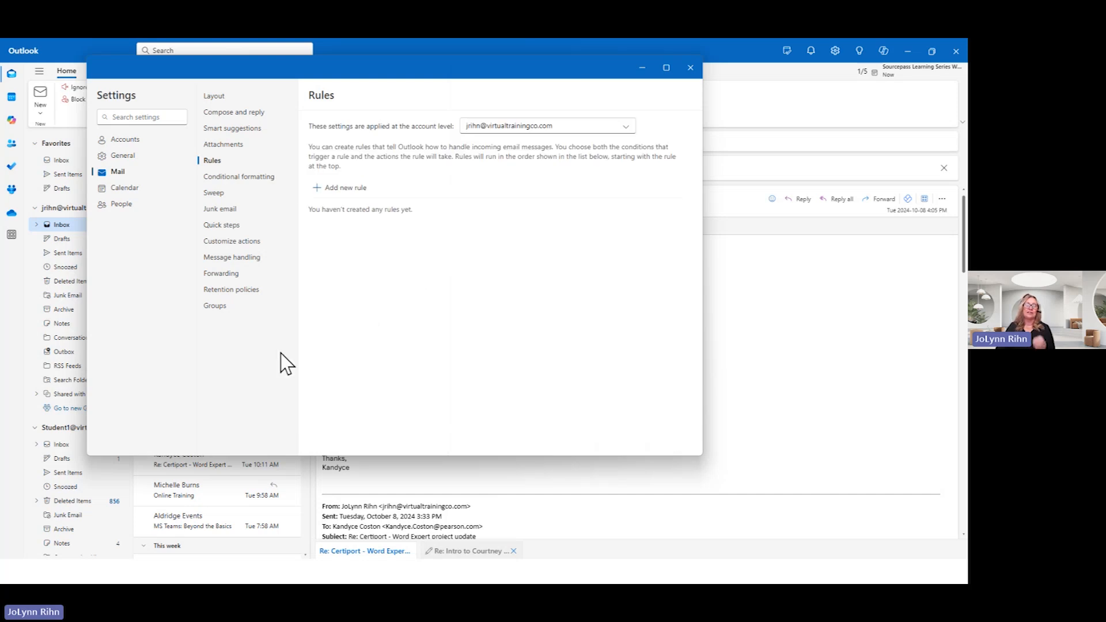
{"action": "left_click", "coordinate": [689, 68]}
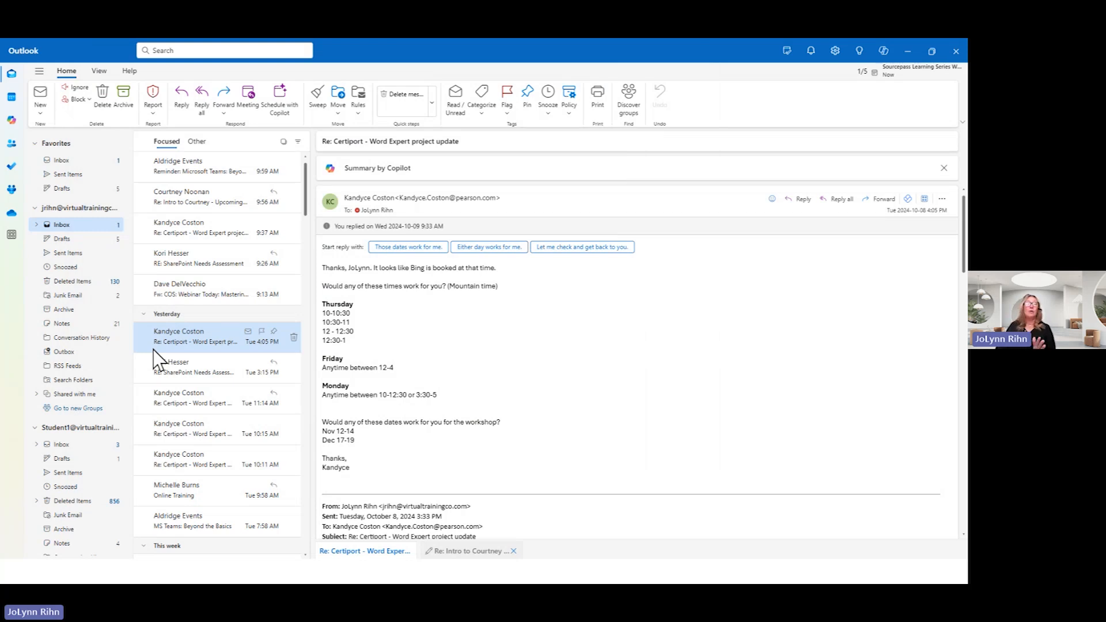
Open the quick steps management settings, start a new quick step to review its options, discard it, and close the settings
{"action": "left_click", "coordinate": [434, 106]}
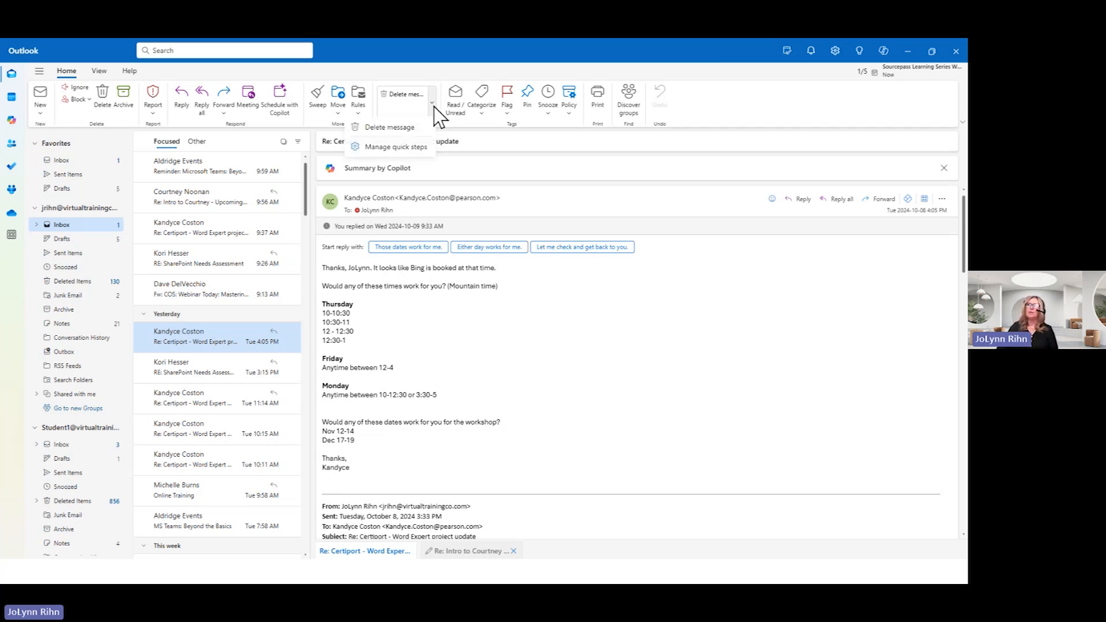
{"action": "left_click", "coordinate": [384, 150]}
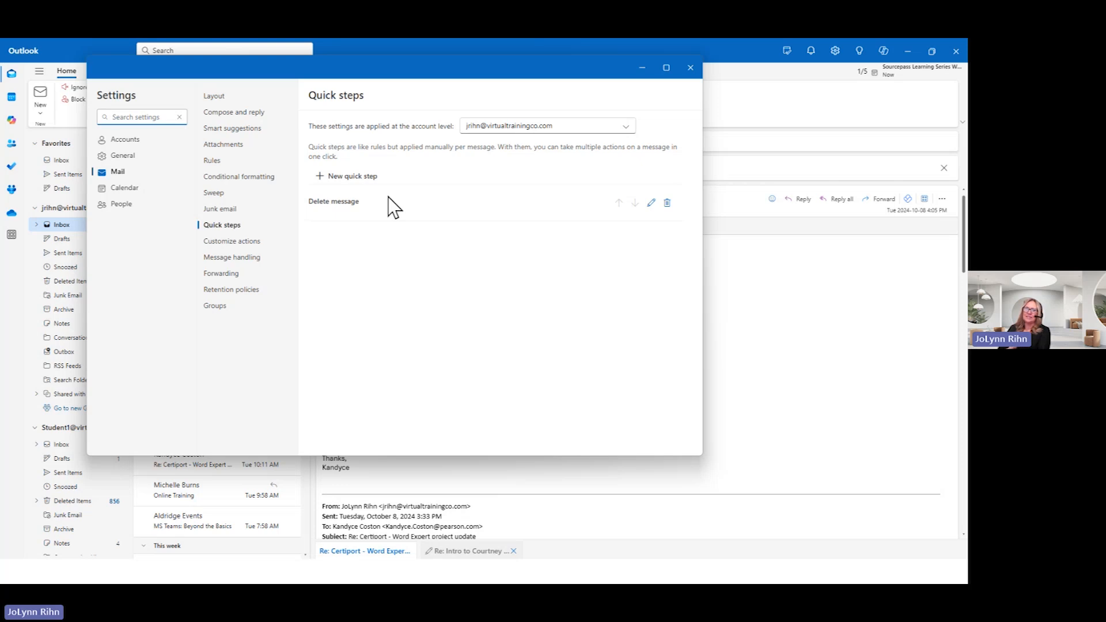
{"action": "left_click", "coordinate": [348, 177]}
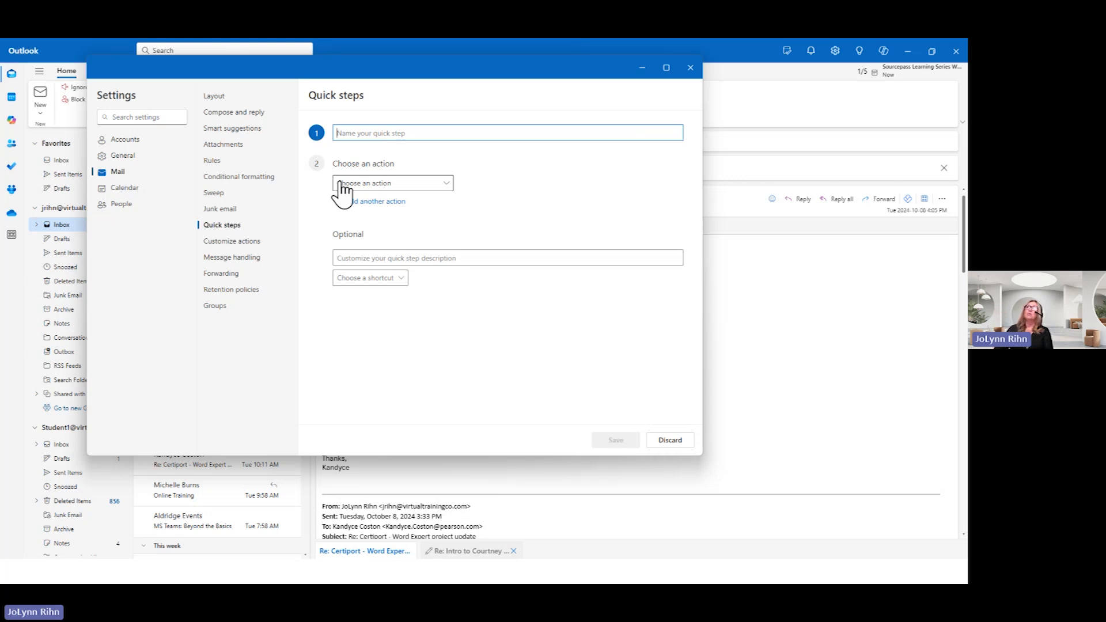
{"action": "left_click", "coordinate": [377, 185]}
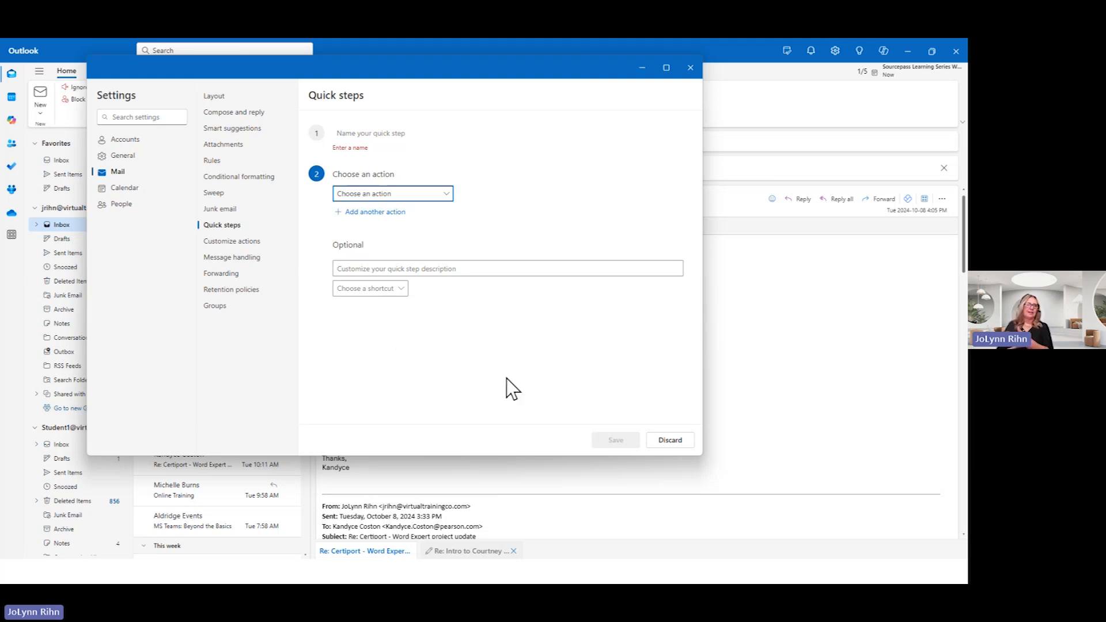
{"action": "left_click", "coordinate": [675, 441]}
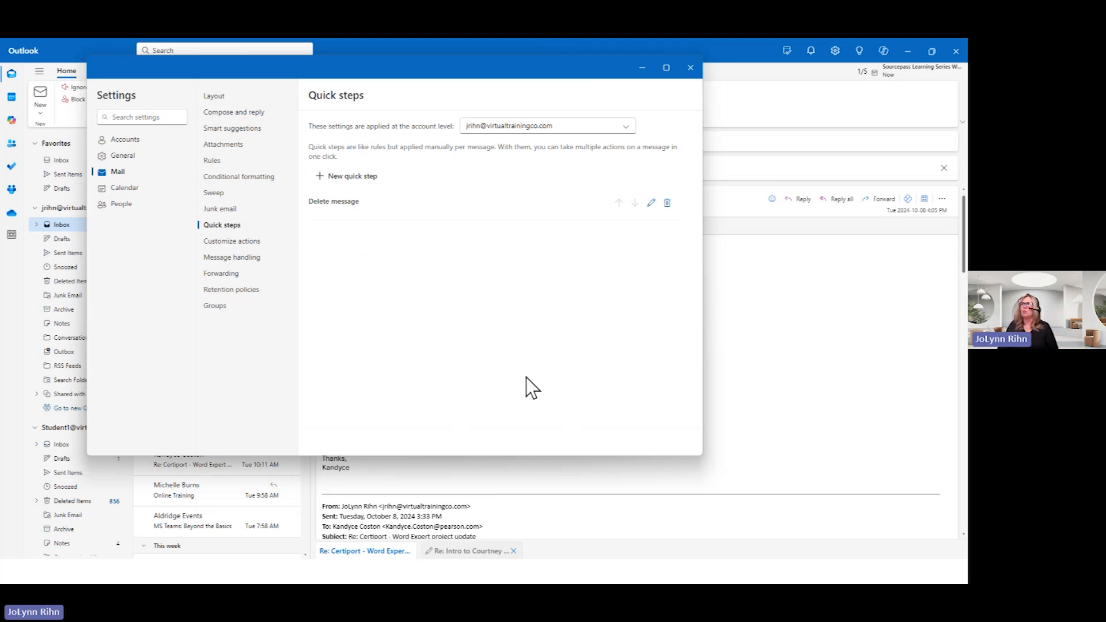
{"action": "left_click", "coordinate": [691, 68]}
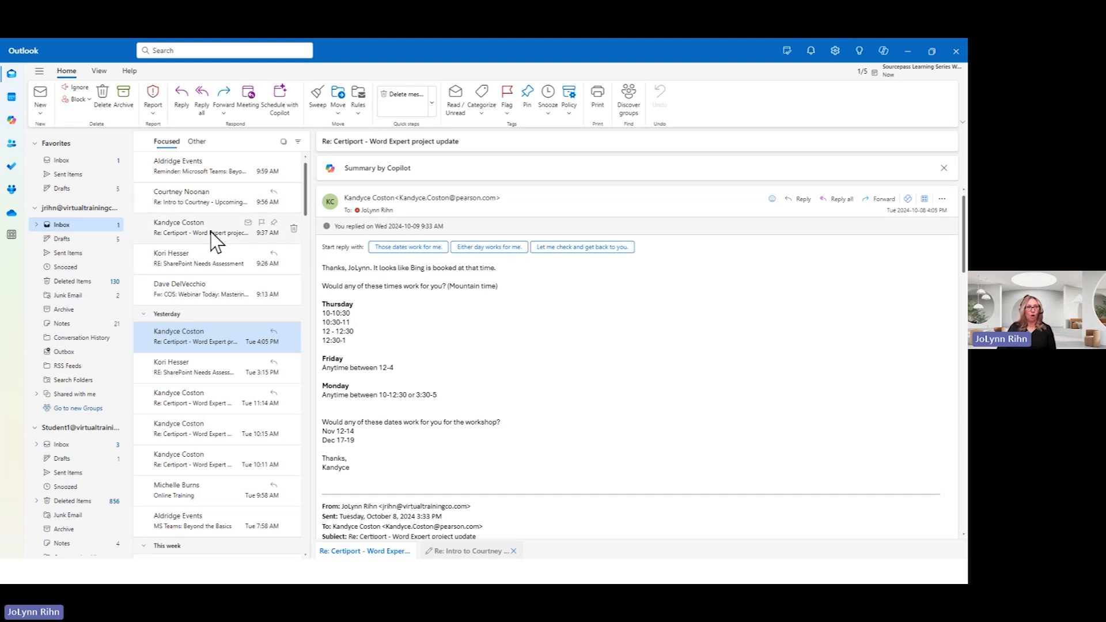
Pin today's 9:37 AM Certiport project update email so it stays above the other Inbox messages
{"action": "left_click", "coordinate": [275, 227]}
{"action": "left_click", "coordinate": [274, 224]}
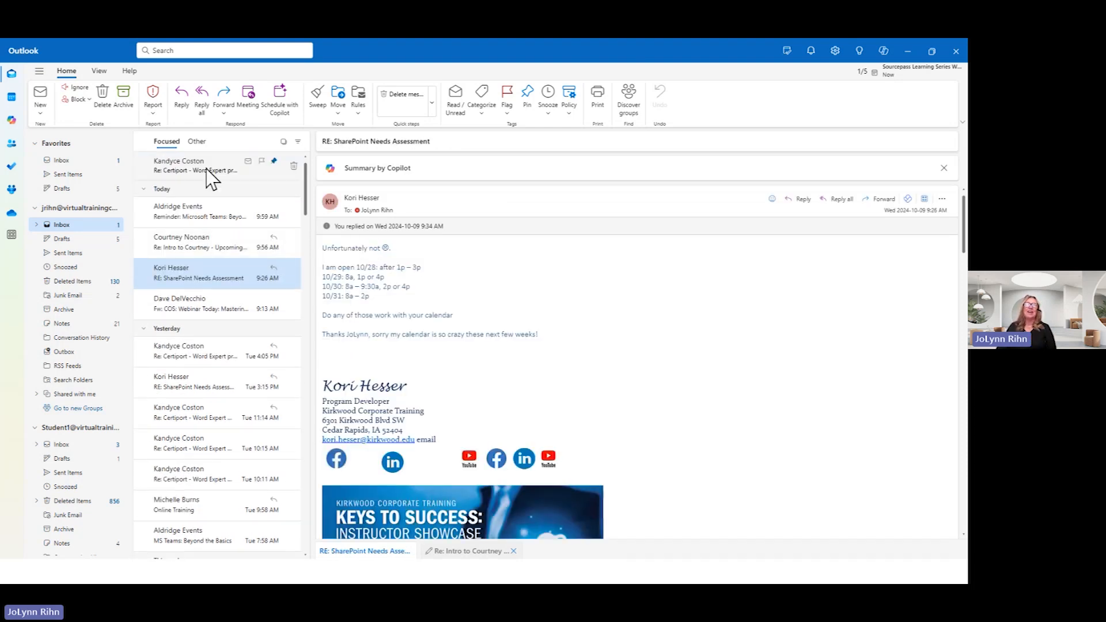
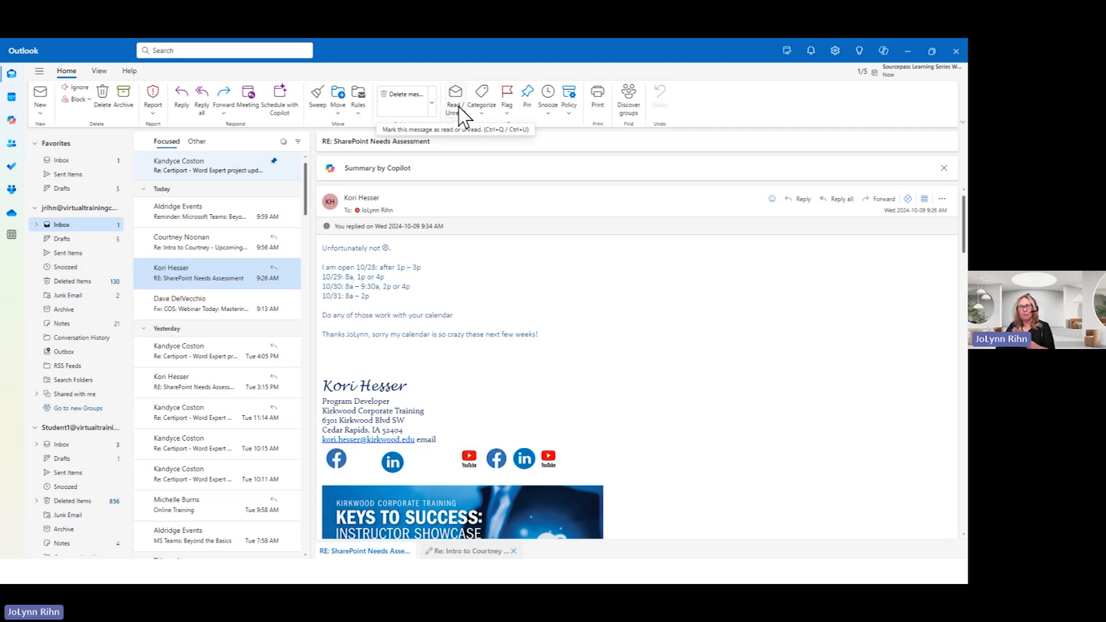
Review the available message categories, and snooze the SharePoint Needs Assessment email until later today at 3:00 PM
{"action": "left_click", "coordinate": [489, 115]}
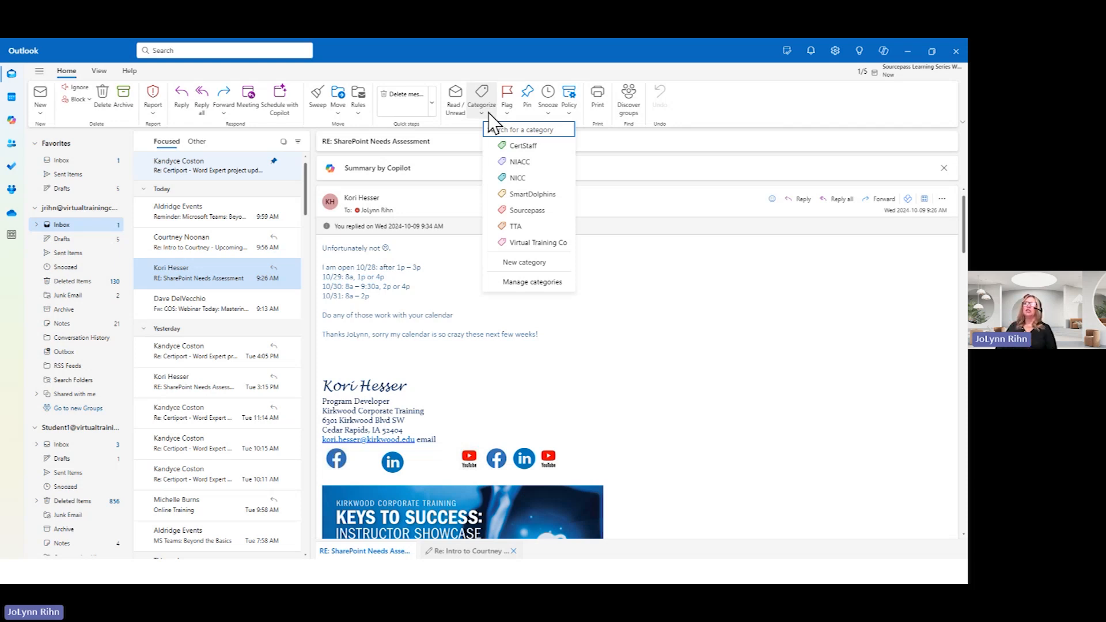
{"action": "left_click", "coordinate": [489, 115]}
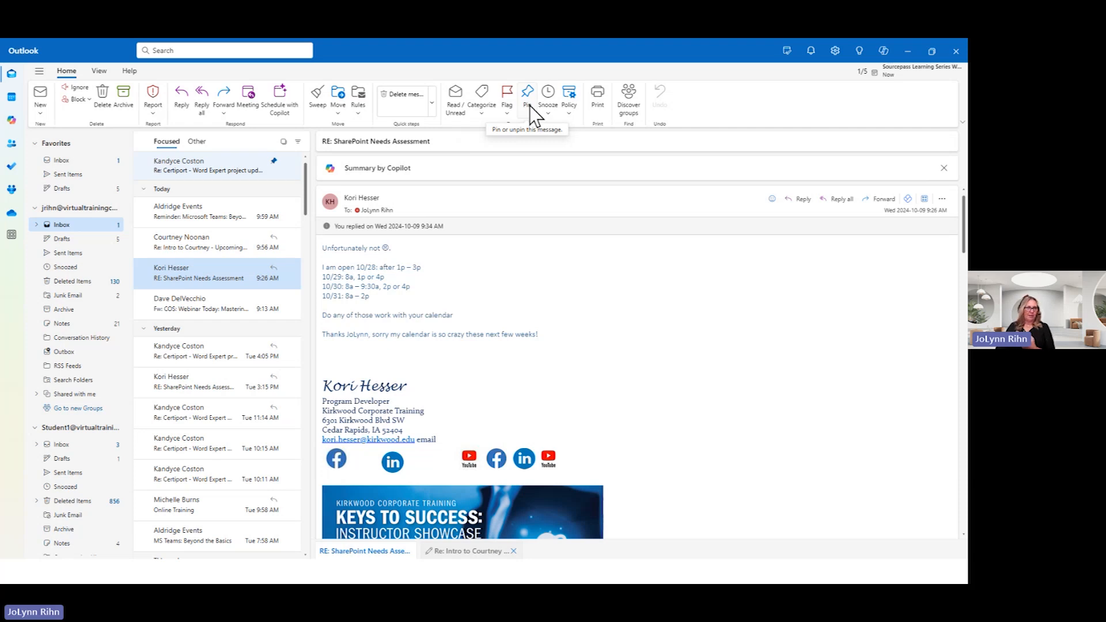
{"action": "left_click", "coordinate": [547, 115]}
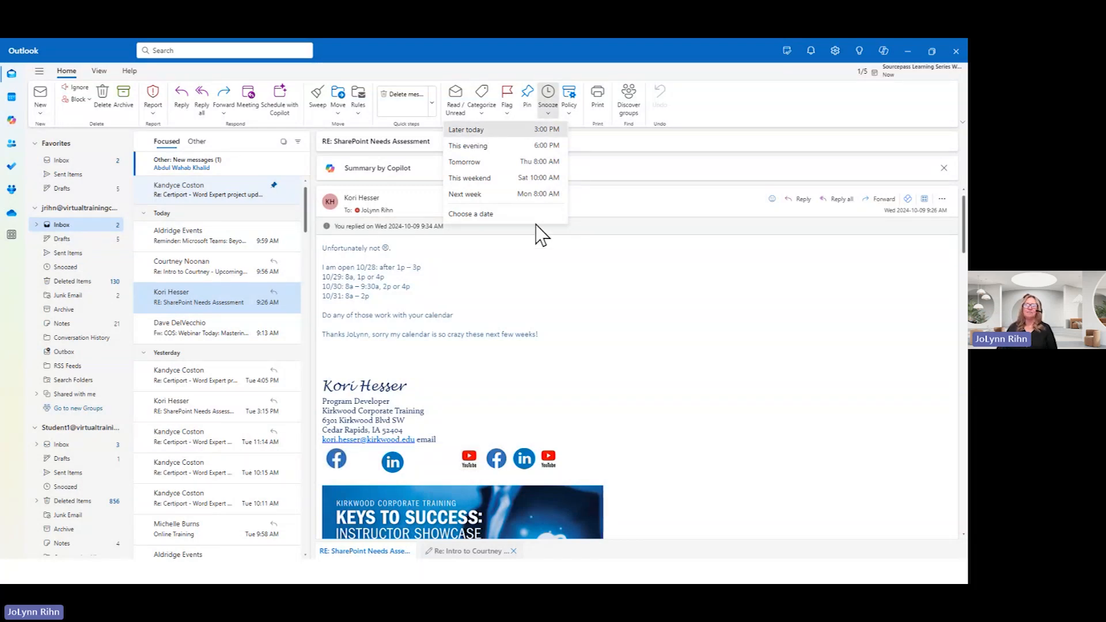
{"action": "left_click", "coordinate": [506, 129]}
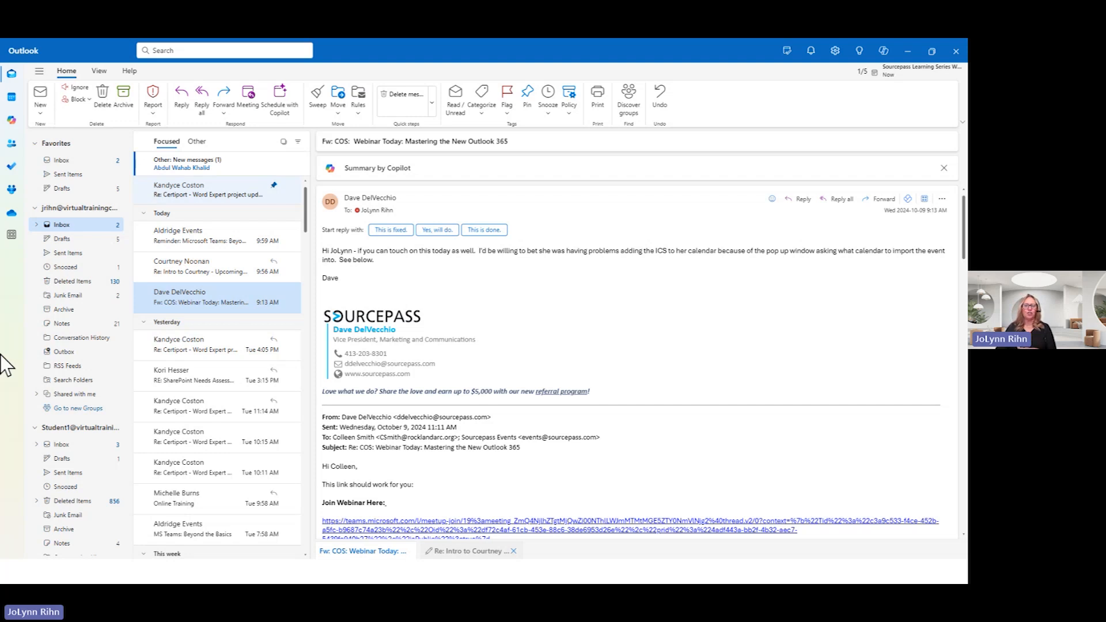
Search the current mailbox for items from a suggested contact and look through the Mail, Files and Teams results
{"action": "left_click", "coordinate": [187, 52]}
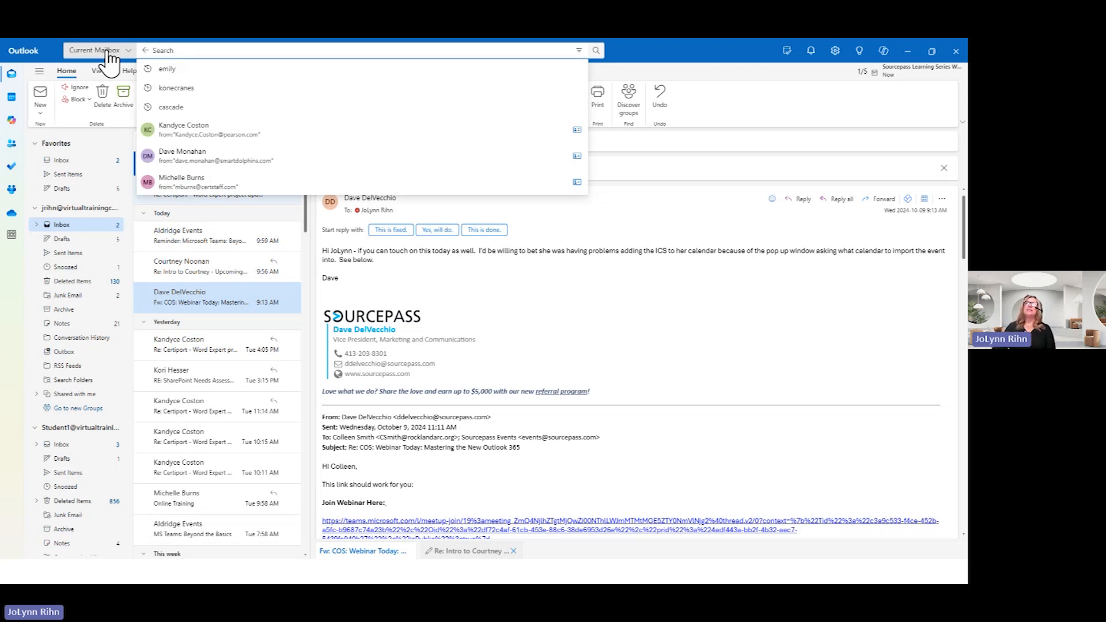
{"action": "left_click", "coordinate": [188, 182]}
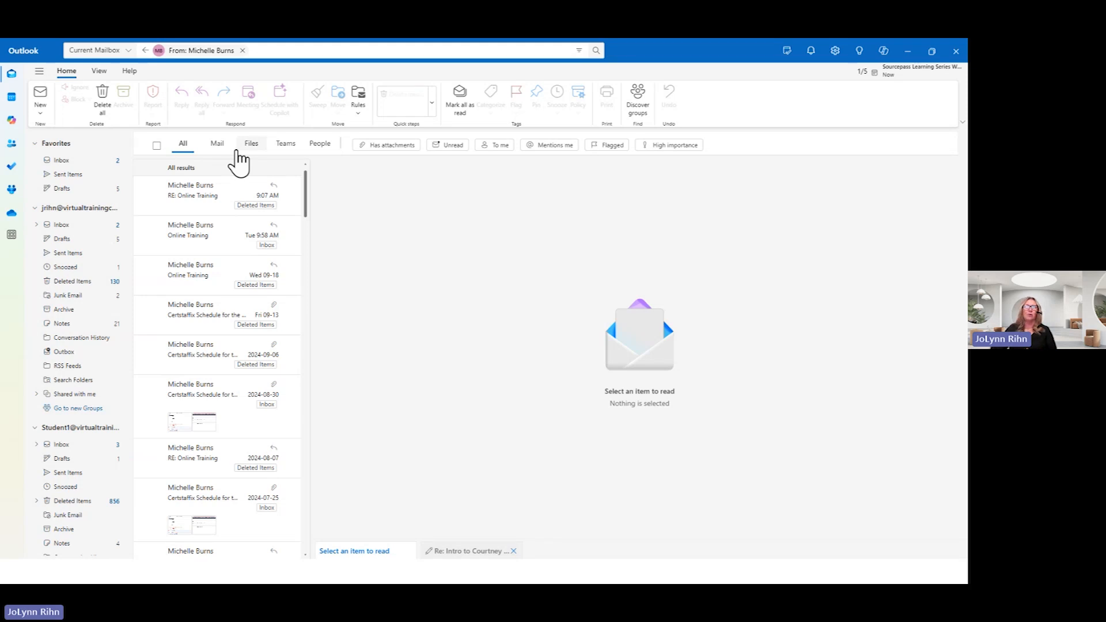
{"action": "left_click", "coordinate": [223, 152]}
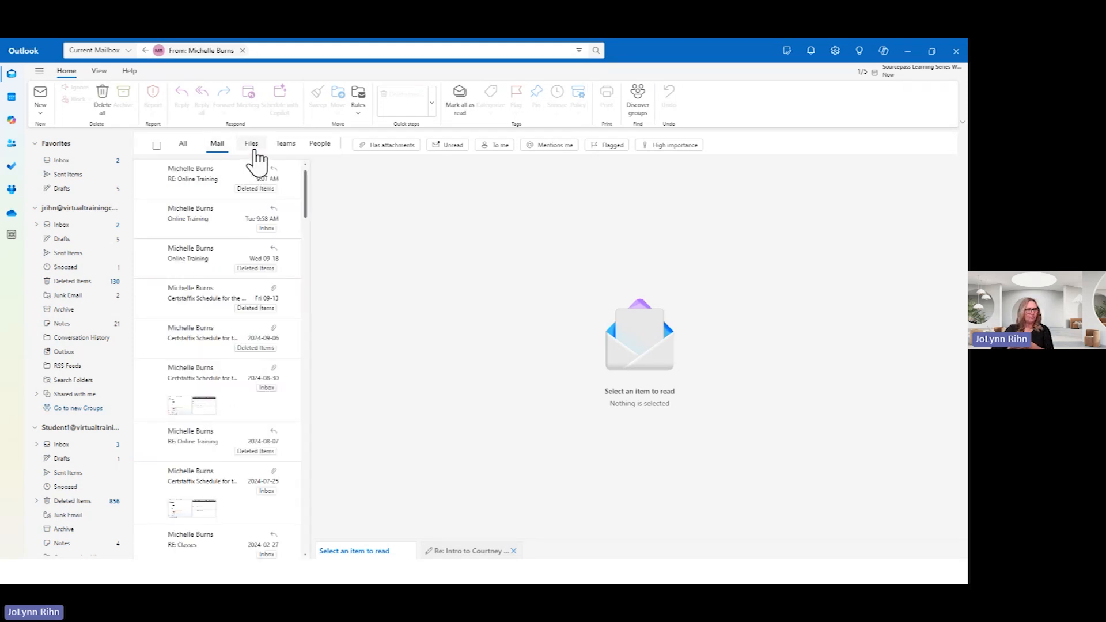
{"action": "left_click", "coordinate": [253, 149]}
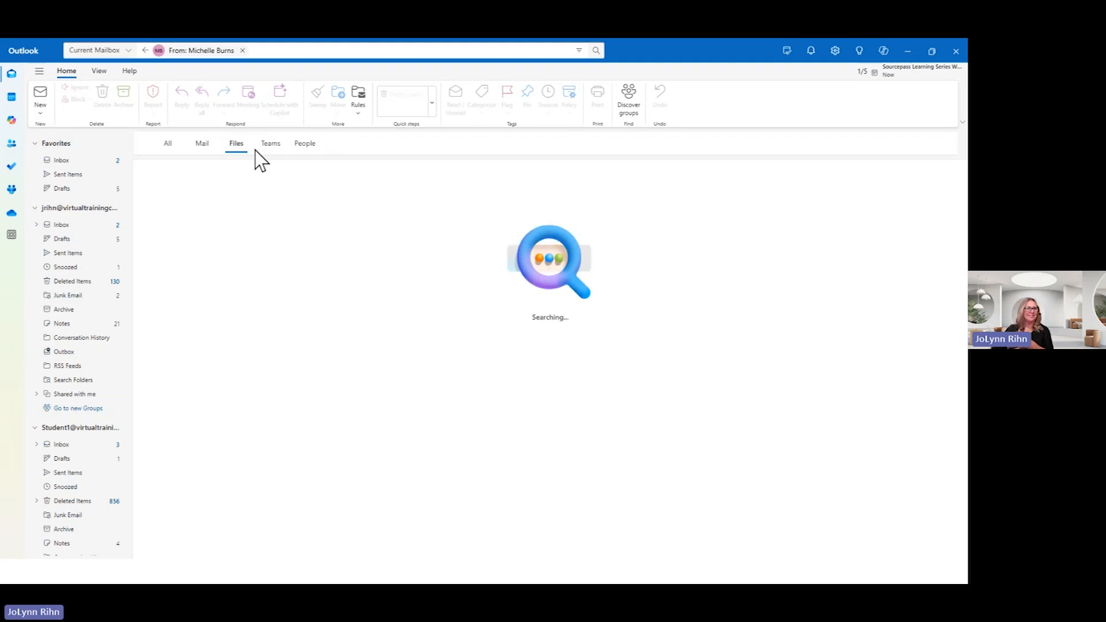
{"action": "left_click", "coordinate": [278, 151]}
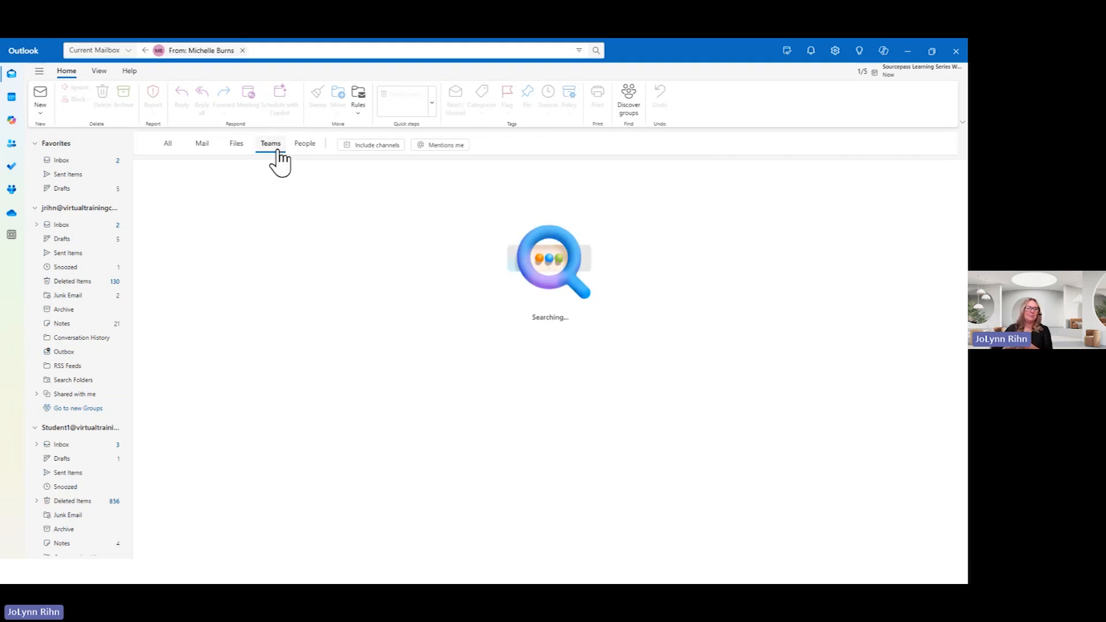
Review the contact's overview, recent messages and files in the People results, and return to the Inbox
{"action": "left_click", "coordinate": [309, 151]}
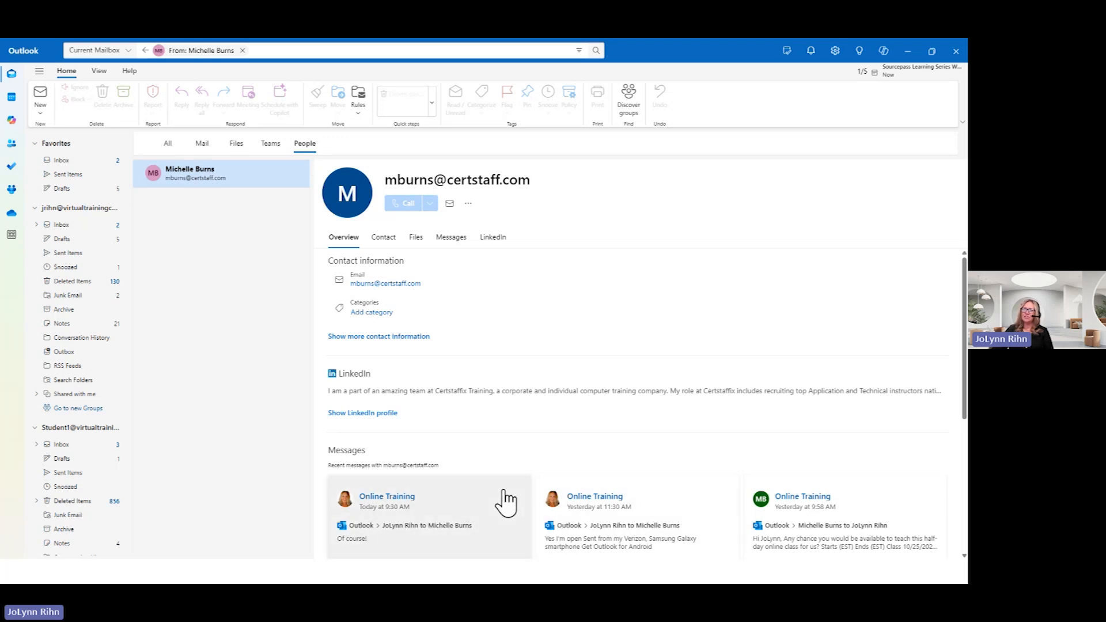
{"action": "scroll", "coordinate": [506, 503], "scroll_direction": "down", "scroll_amount": 4}
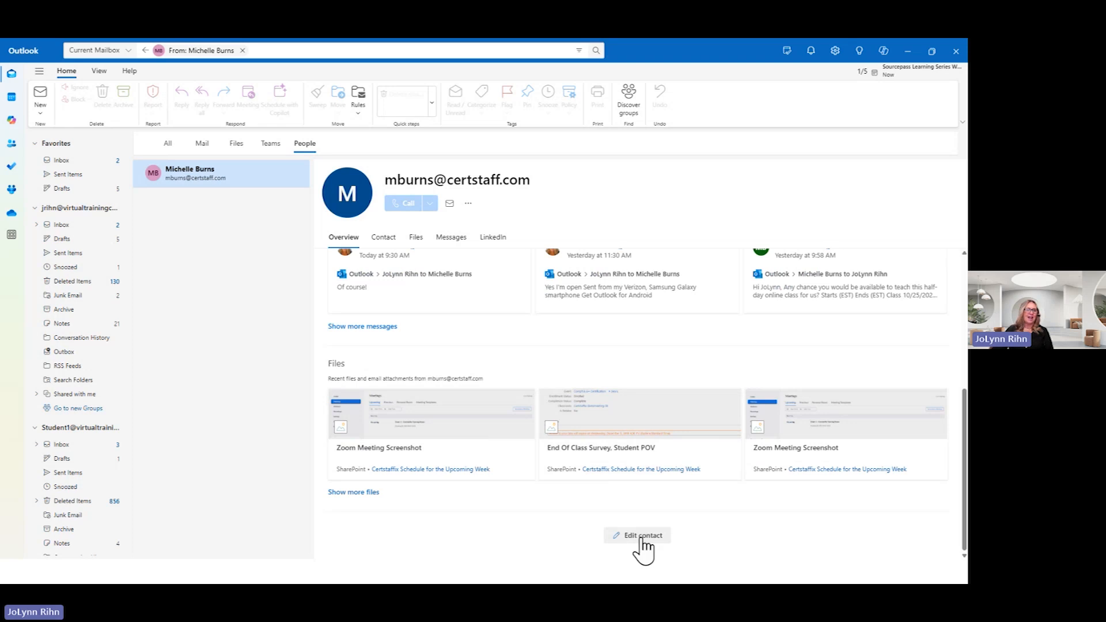
{"action": "scroll", "coordinate": [554, 510], "scroll_direction": "up", "scroll_amount": 4}
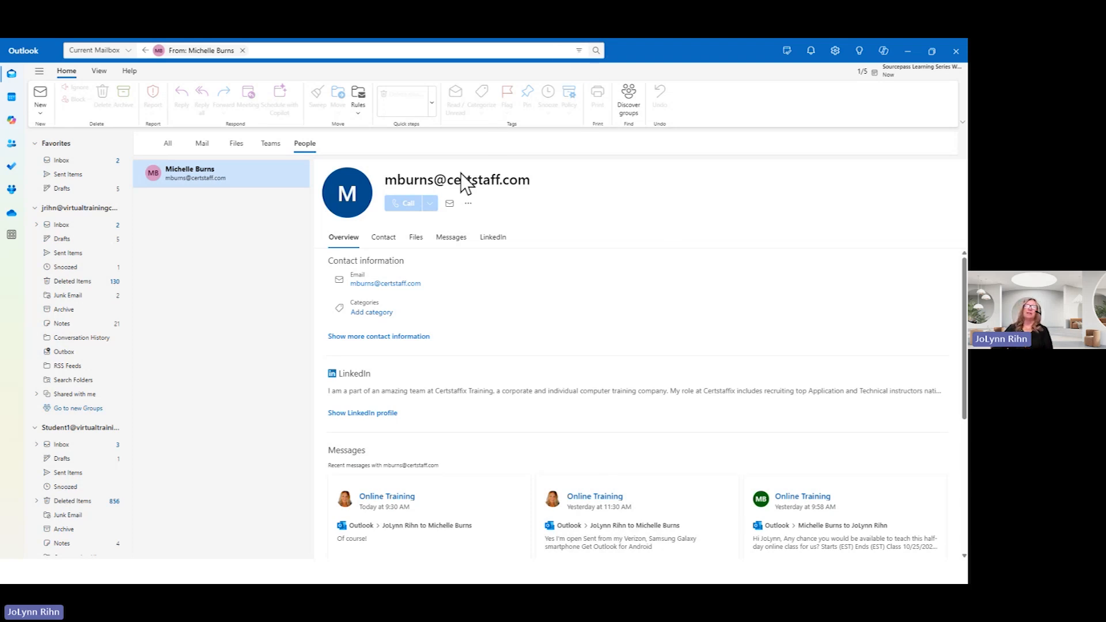
{"action": "left_click", "coordinate": [85, 162]}
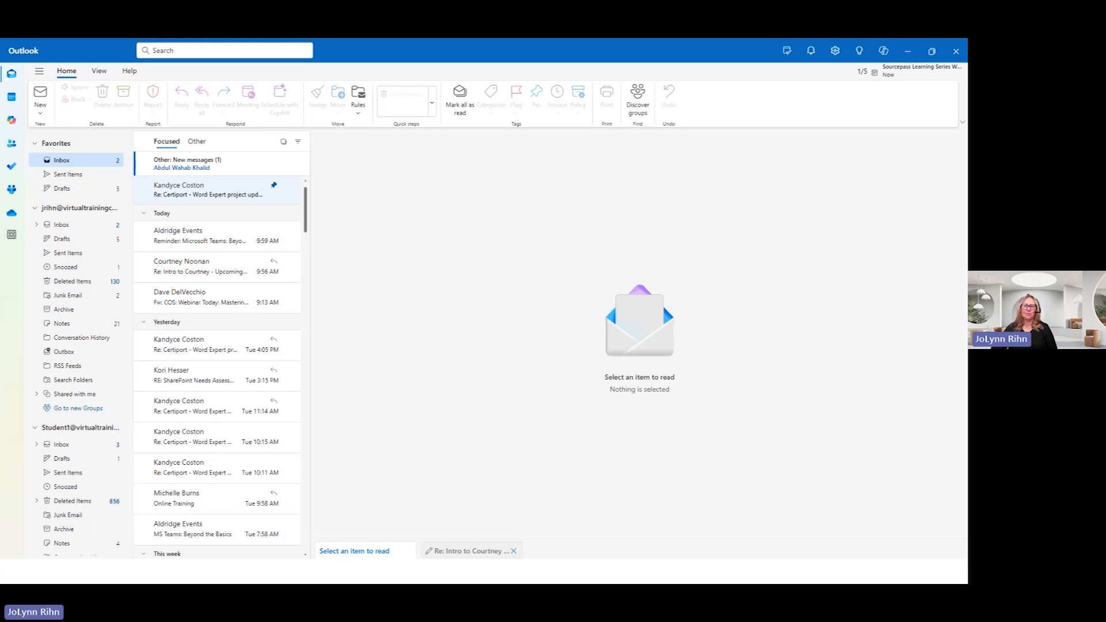
Open the accepted meeting response and the 9:30 AM Online Training reply in Sent Items, and review the actions available for the reply
{"action": "left_click", "coordinate": [68, 174]}
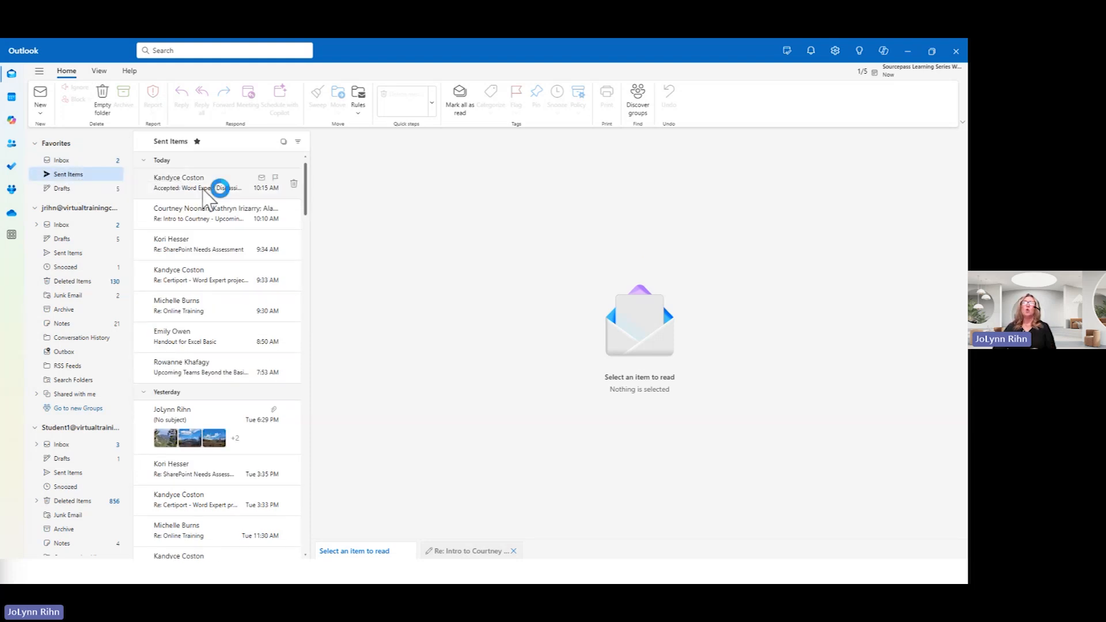
{"action": "left_click", "coordinate": [244, 189]}
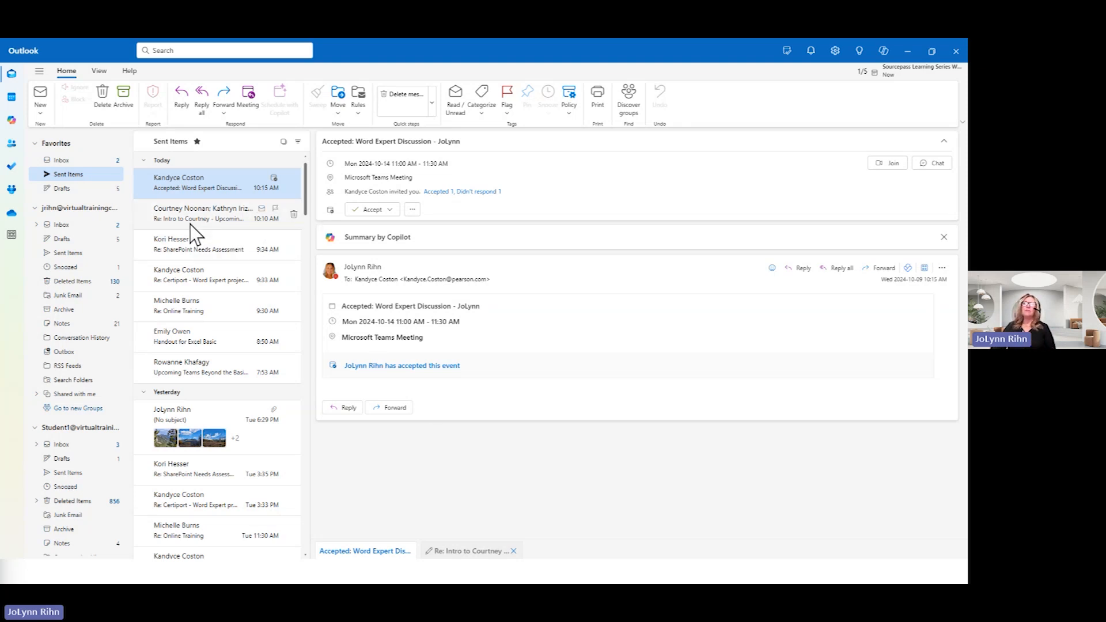
{"action": "left_click", "coordinate": [224, 307]}
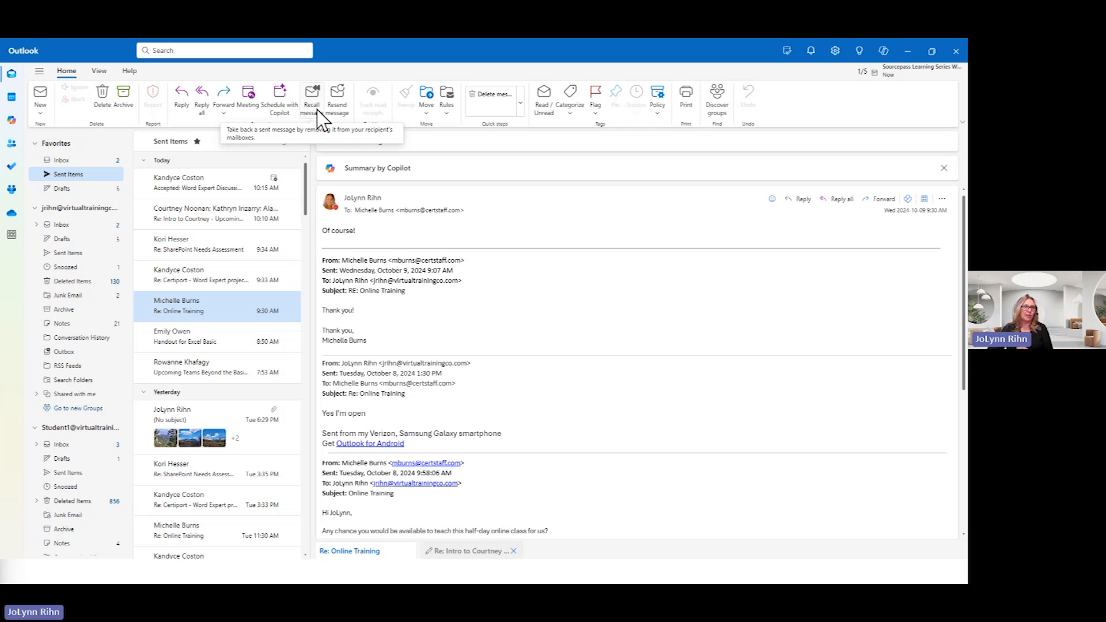
{"action": "right_click", "coordinate": [198, 306]}
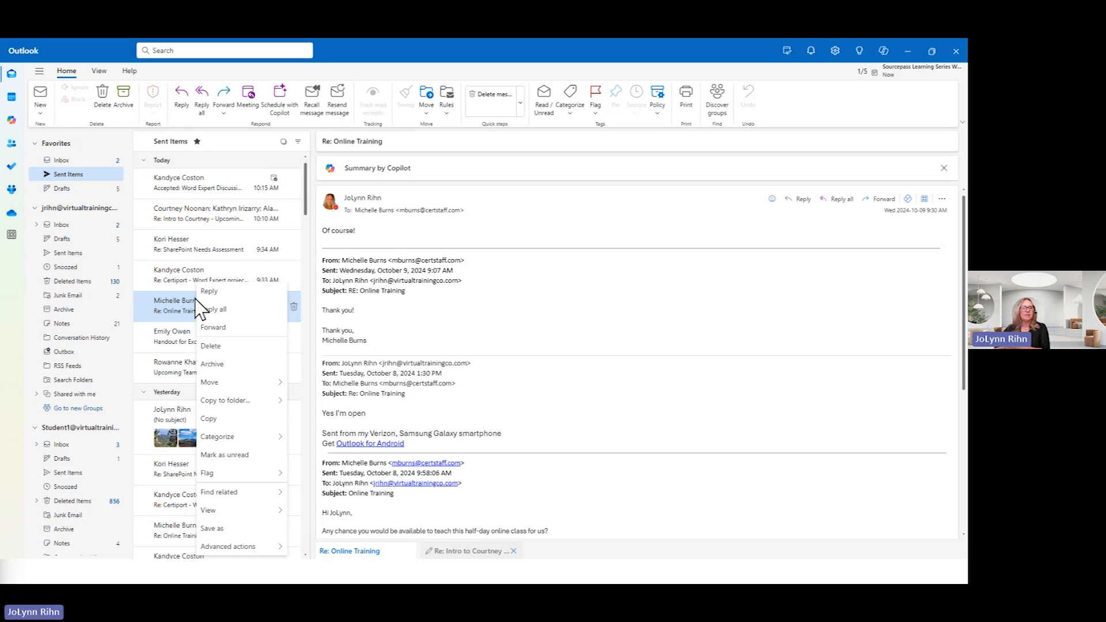
Return to the Inbox, review the actions and snooze times for yesterday's 11:14 AM Certiport email, and dismiss them
{"action": "left_click", "coordinate": [57, 173]}
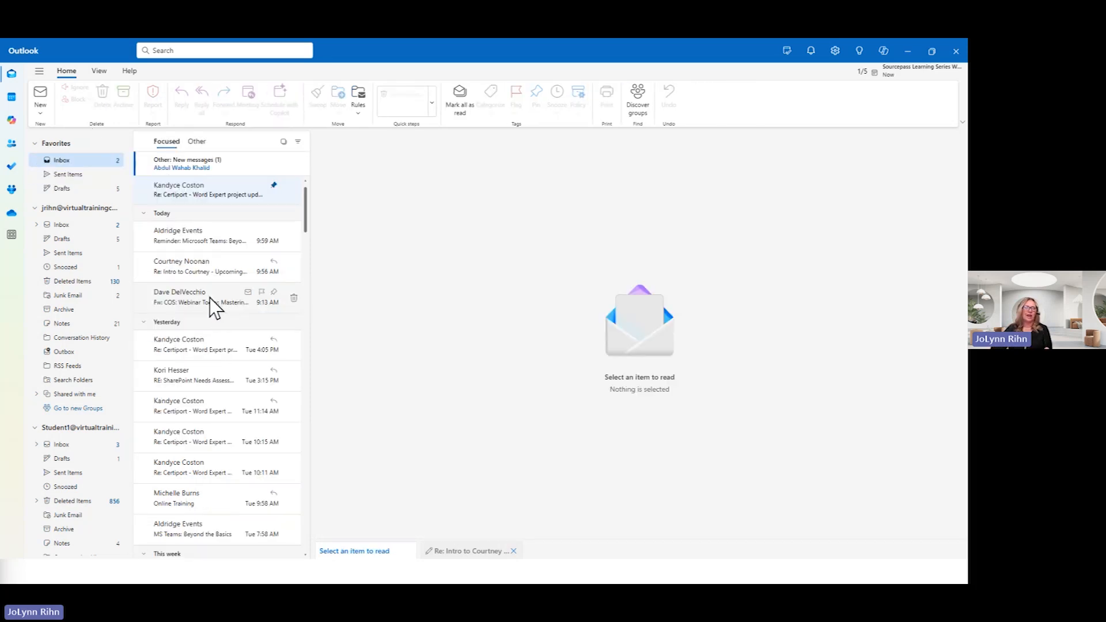
{"action": "right_click", "coordinate": [208, 305]}
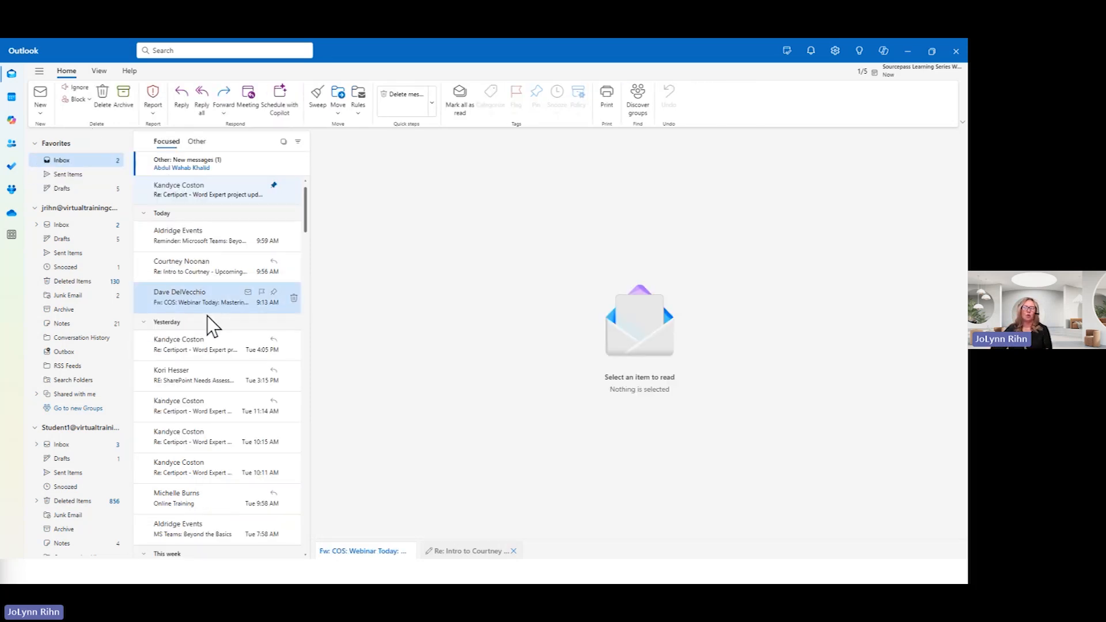
{"action": "right_click", "coordinate": [182, 399]}
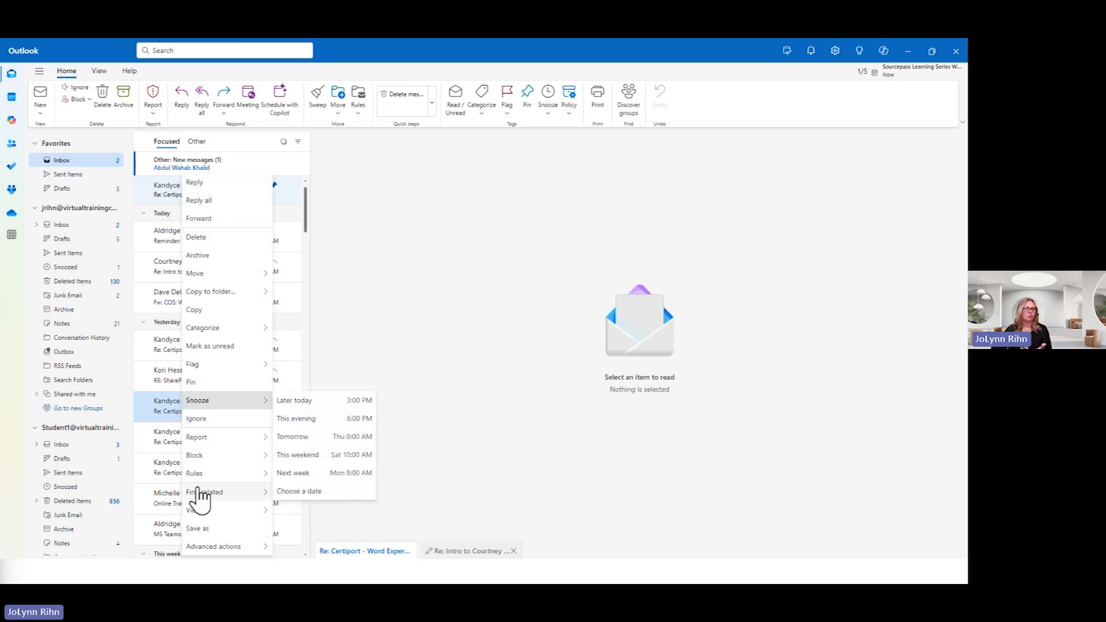
{"action": "left_click", "coordinate": [172, 415]}
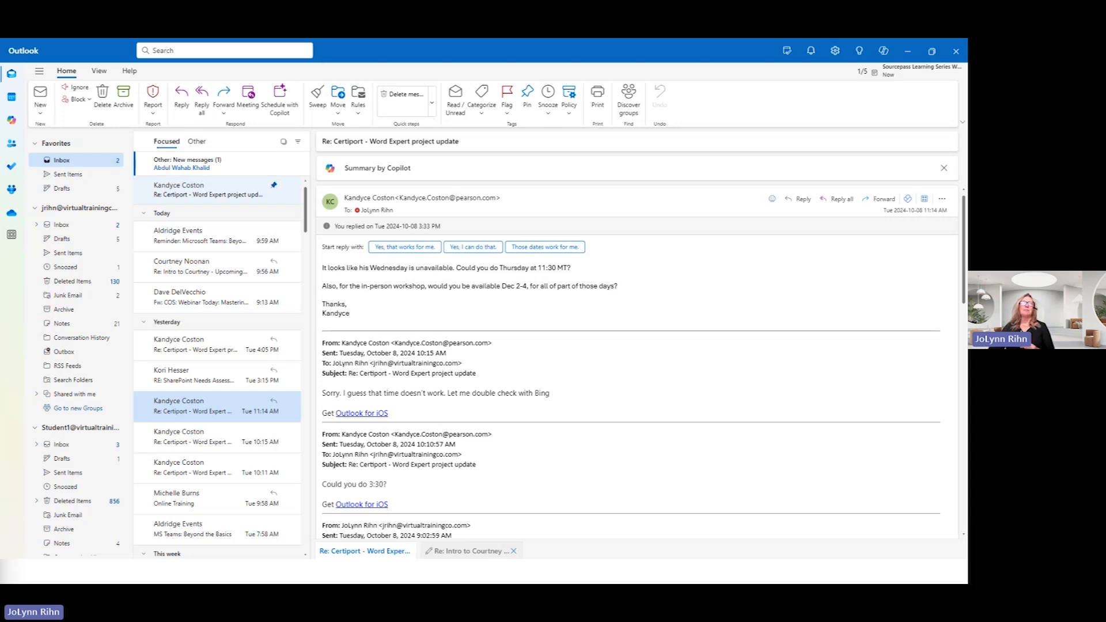
Start a new email message and place the cursor in its body above the signature
{"action": "left_click", "coordinate": [17, 103]}
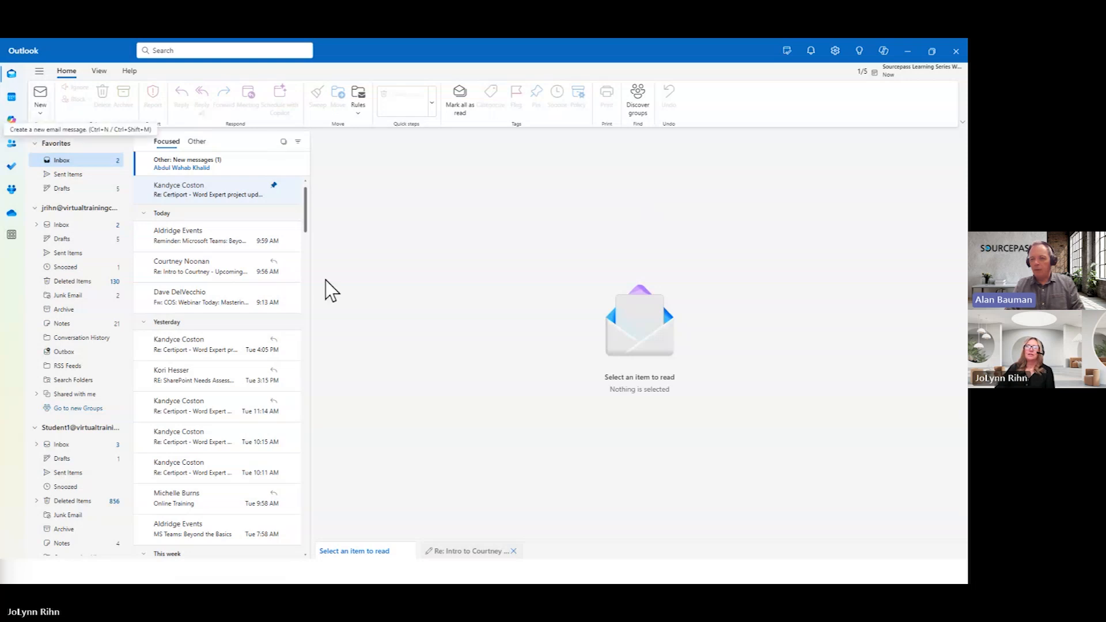
{"action": "key", "text": "ctrl+n"}
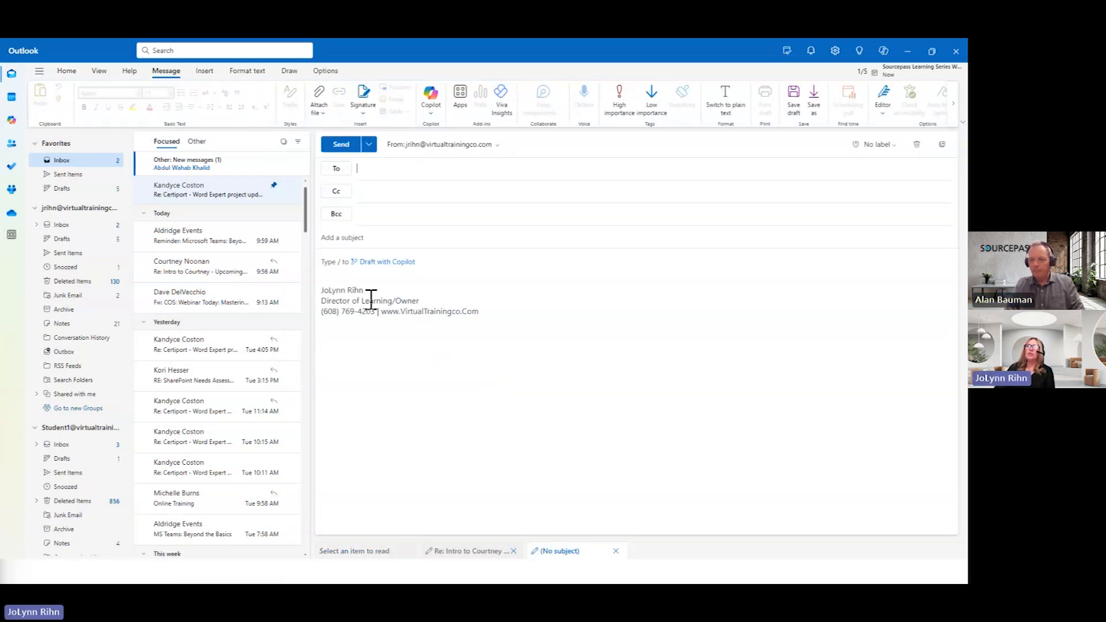
{"action": "left_click", "coordinate": [332, 250]}
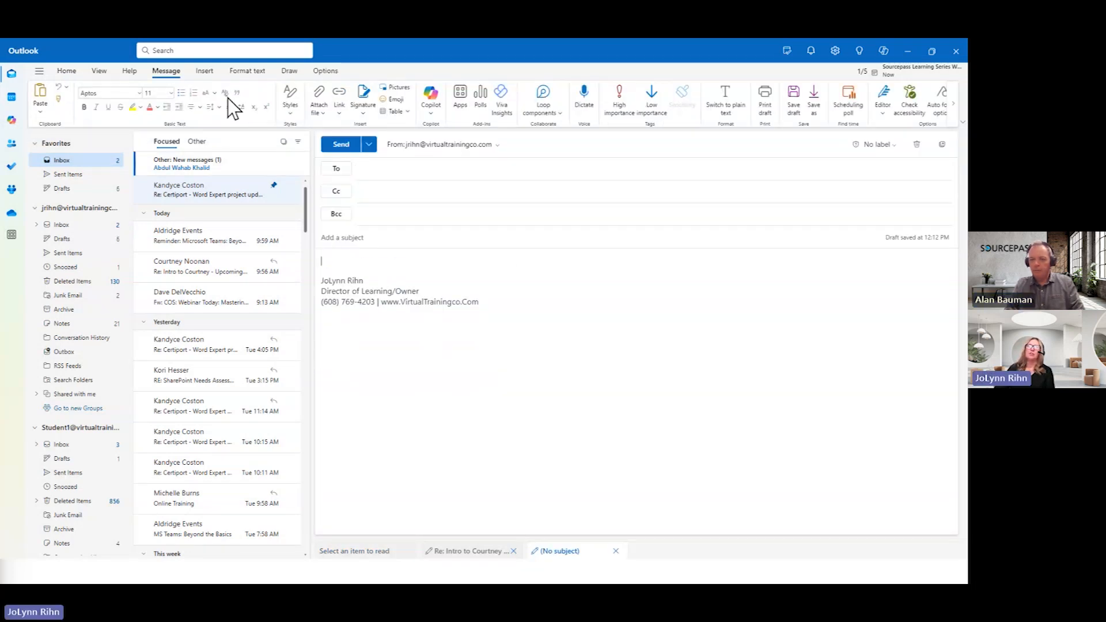
Start inserting a picture into the new message and browse to the Pictures folder in the Virtual Training Co OneDrive
{"action": "left_click", "coordinate": [205, 70]}
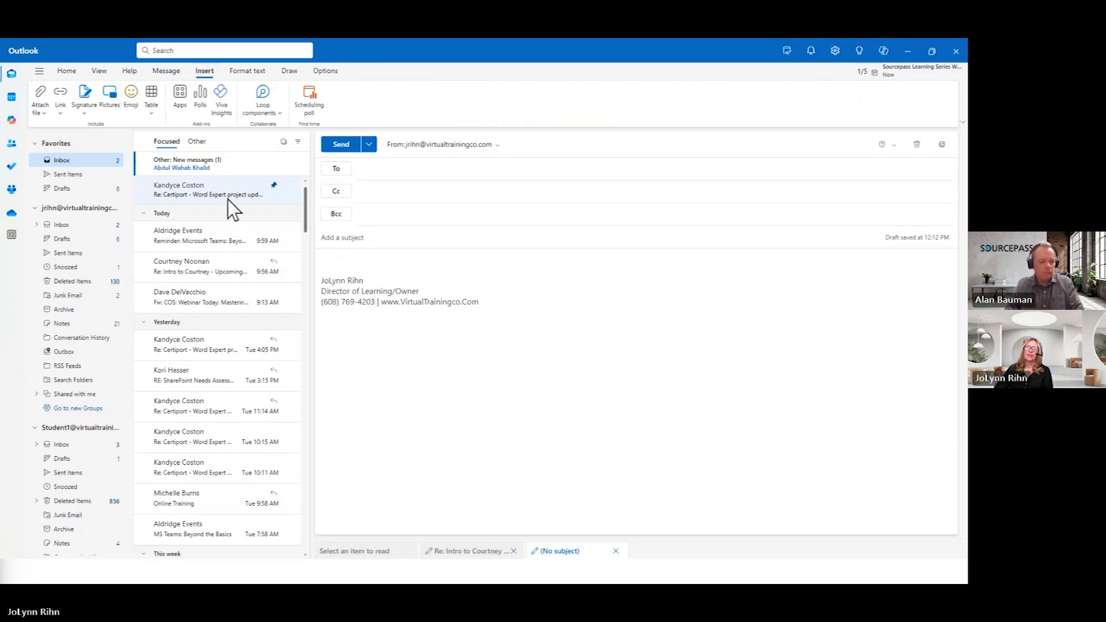
{"action": "left_click", "coordinate": [334, 294]}
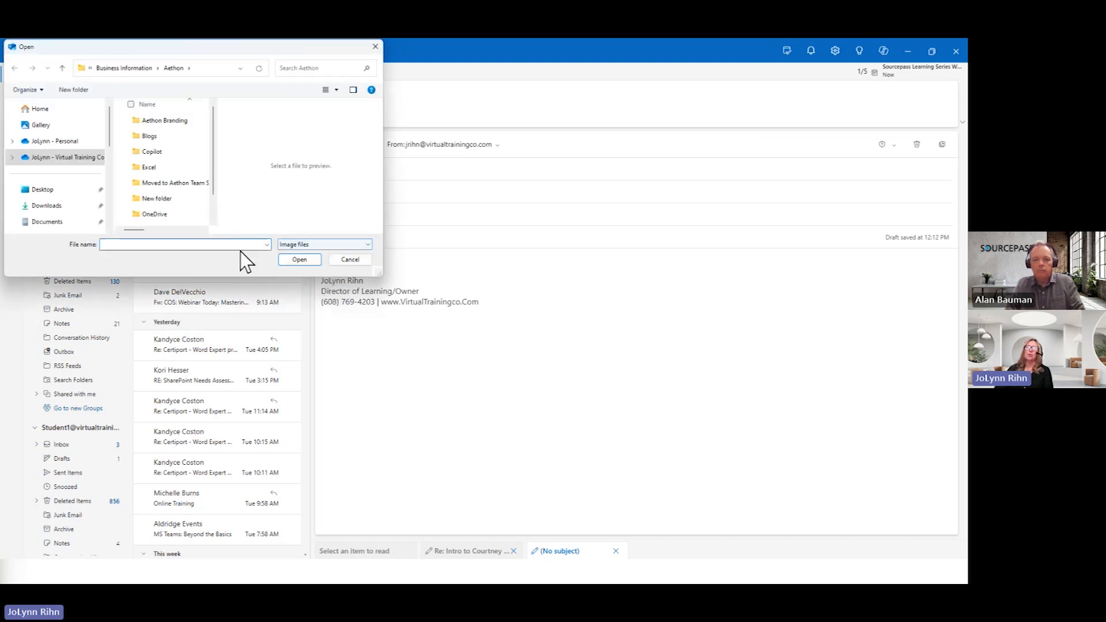
{"action": "scroll", "coordinate": [167, 190], "scroll_direction": "down", "scroll_amount": 1}
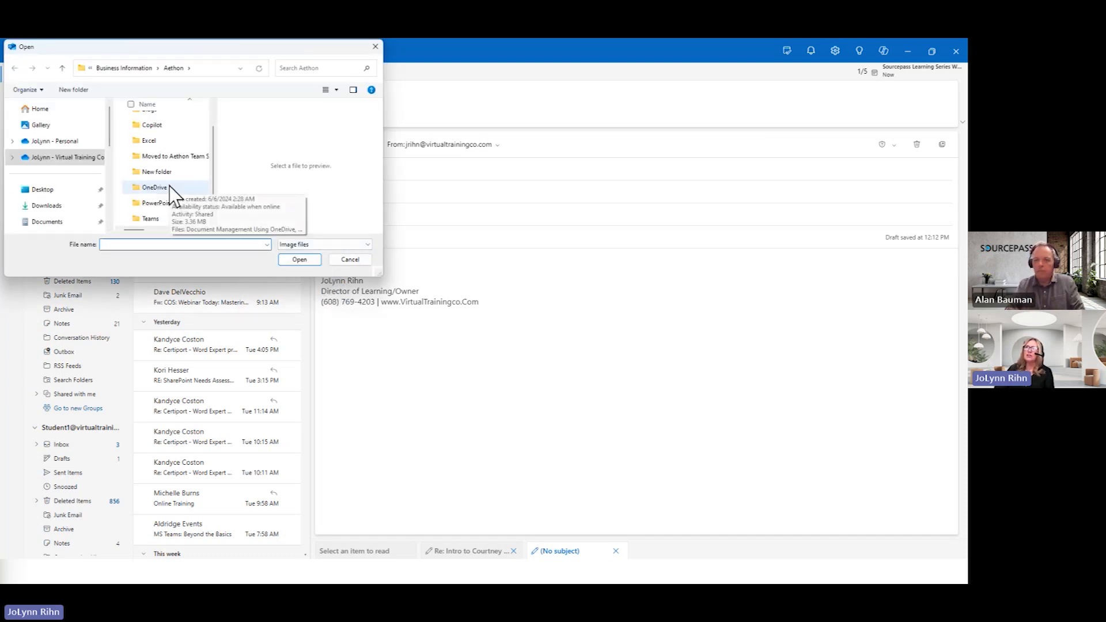
{"action": "scroll", "coordinate": [54, 206], "scroll_direction": "down", "scroll_amount": 2}
{"action": "left_click", "coordinate": [50, 187]}
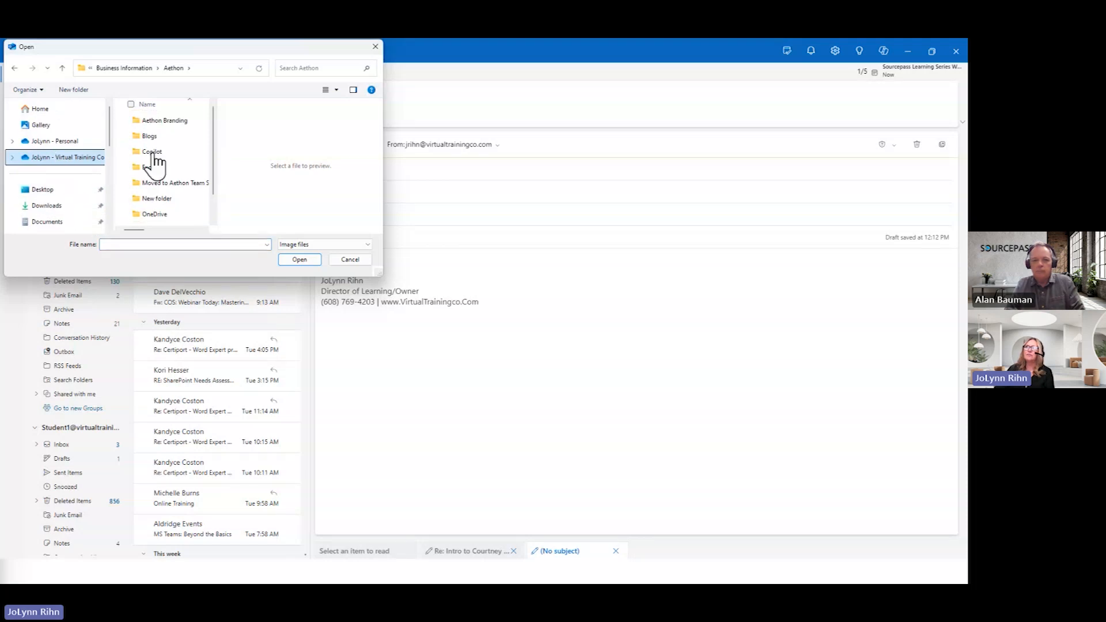
{"action": "scroll", "coordinate": [155, 168], "scroll_direction": "down", "scroll_amount": 5}
{"action": "scroll", "coordinate": [161, 173], "scroll_direction": "down", "scroll_amount": 3}
{"action": "left_click", "coordinate": [157, 186]}
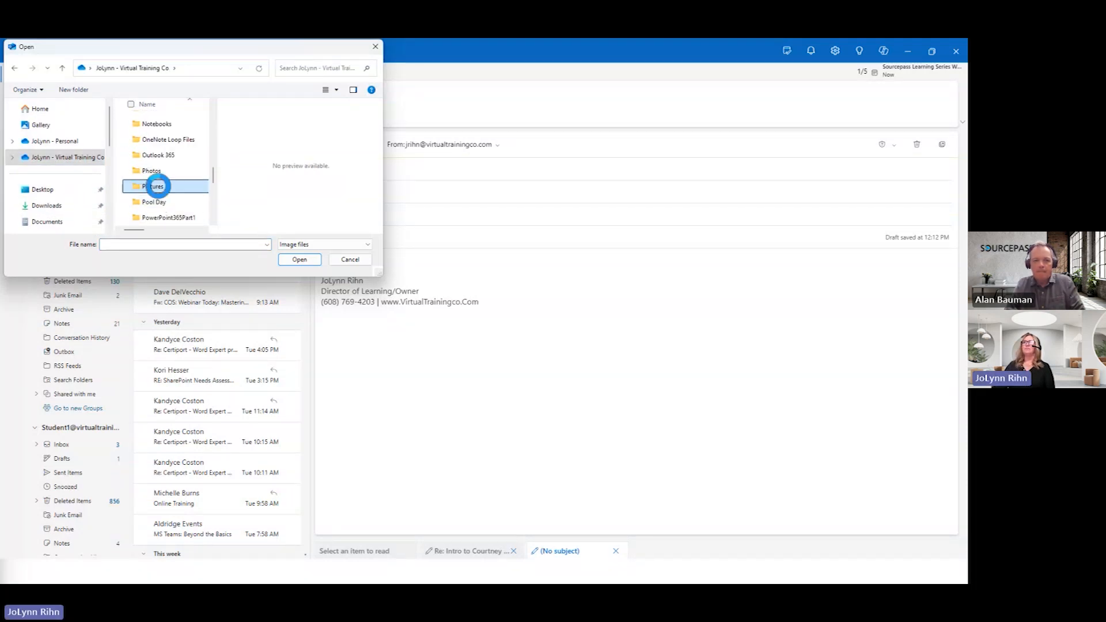
{"action": "double_click", "coordinate": [158, 186]}
Insert a landscape photo of trees from a subfolder of Pictures into the message body
{"action": "left_click", "coordinate": [165, 197]}
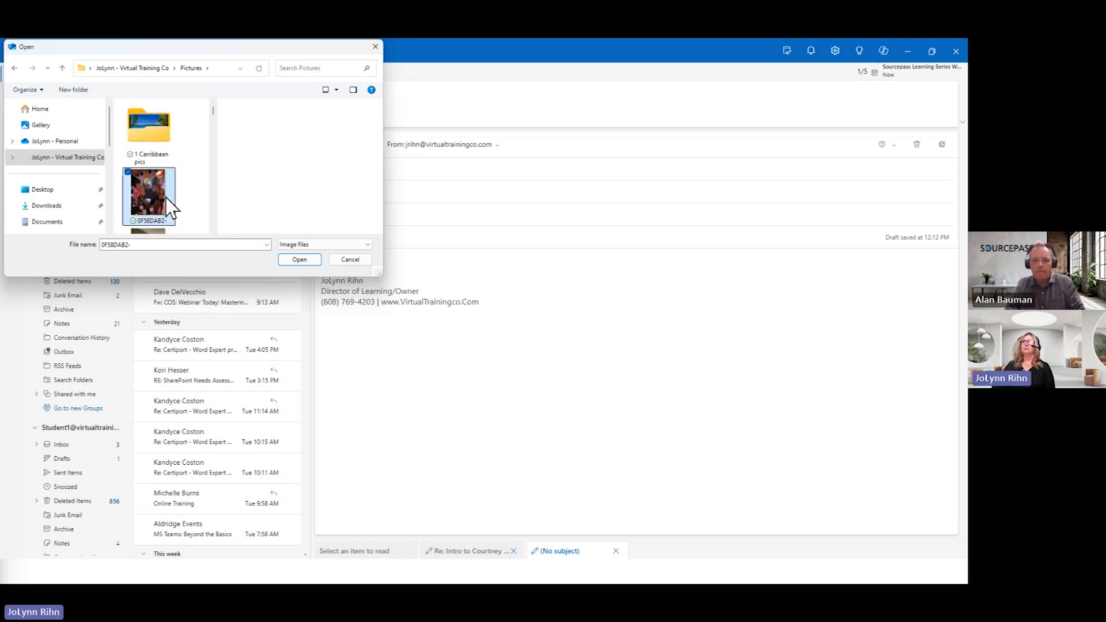
{"action": "scroll", "coordinate": [161, 199], "scroll_direction": "down", "scroll_amount": 3}
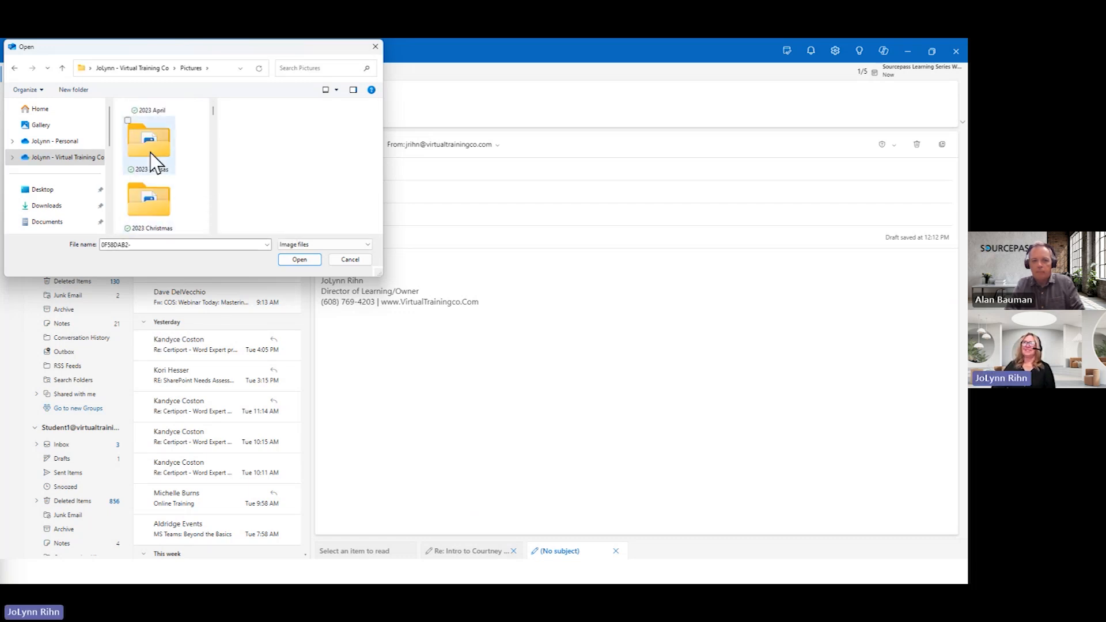
{"action": "scroll", "coordinate": [149, 151], "scroll_direction": "down", "scroll_amount": 2}
{"action": "left_click", "coordinate": [152, 142]}
{"action": "double_click", "coordinate": [154, 142]}
{"action": "left_click", "coordinate": [140, 206]}
{"action": "left_click", "coordinate": [304, 258]}
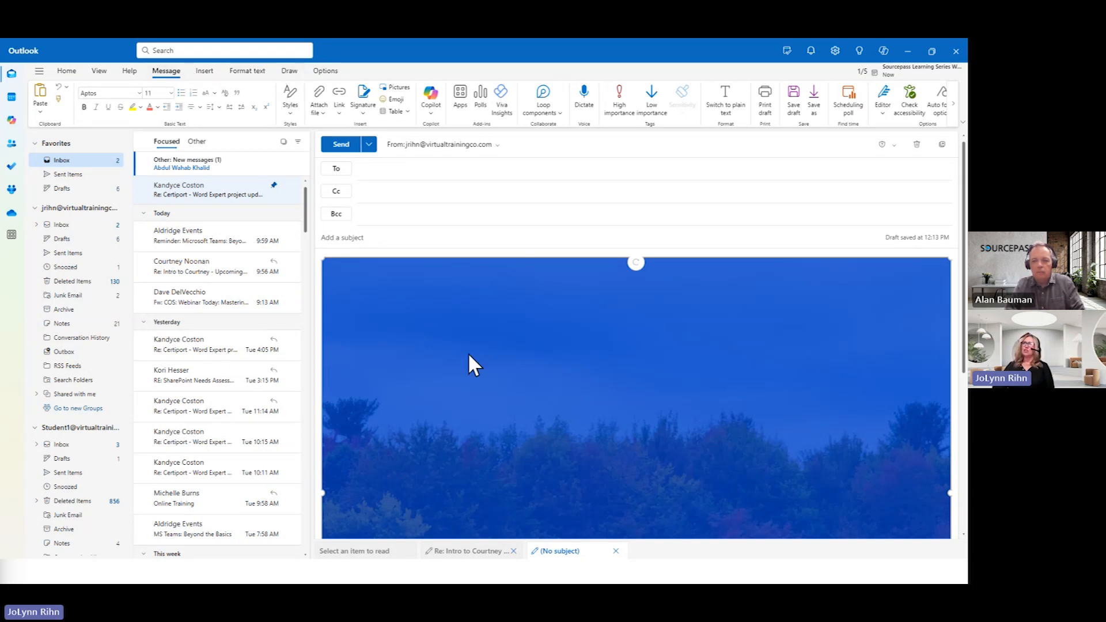
Review the size, crop and change options for the inserted picture, and discard the draft message
{"action": "right_click", "coordinate": [537, 362]}
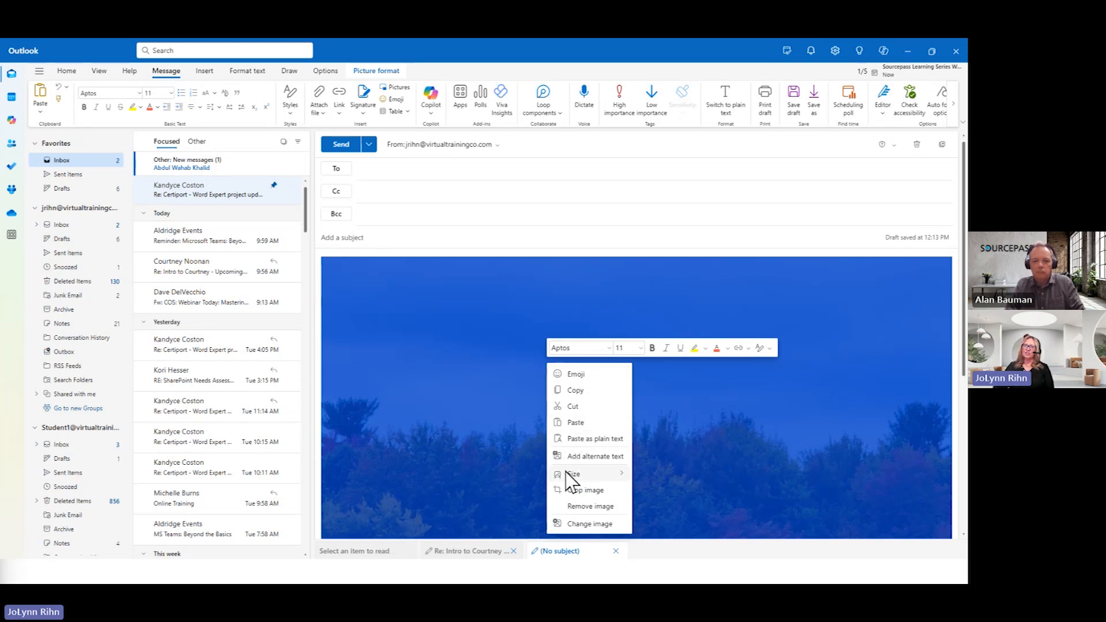
{"action": "mouse_move", "coordinate": [574, 482]}
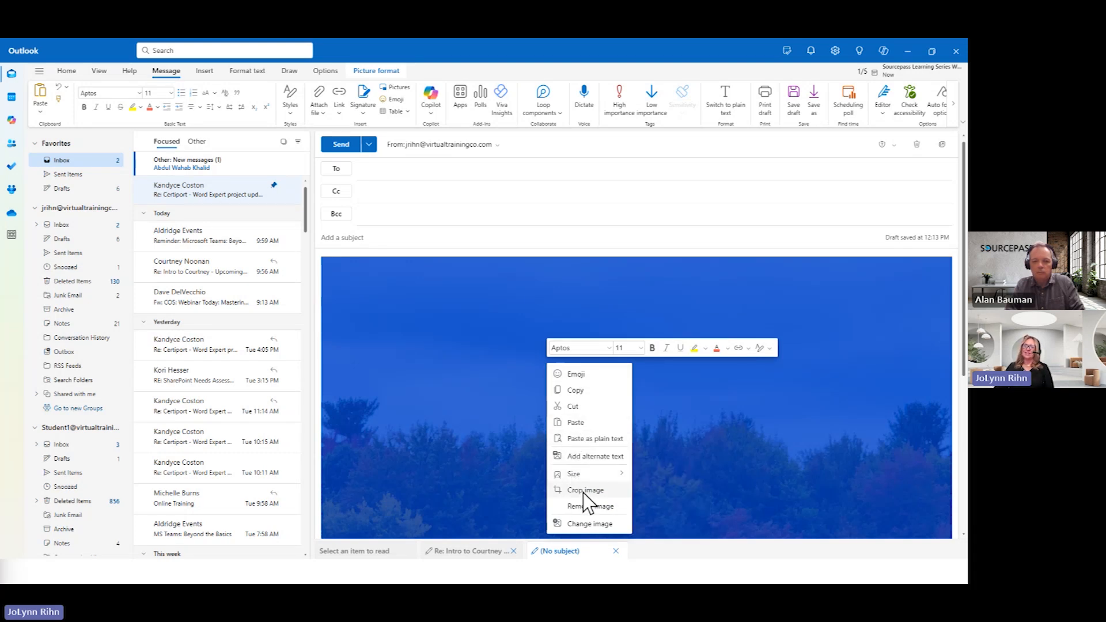
{"action": "left_click", "coordinate": [579, 524]}
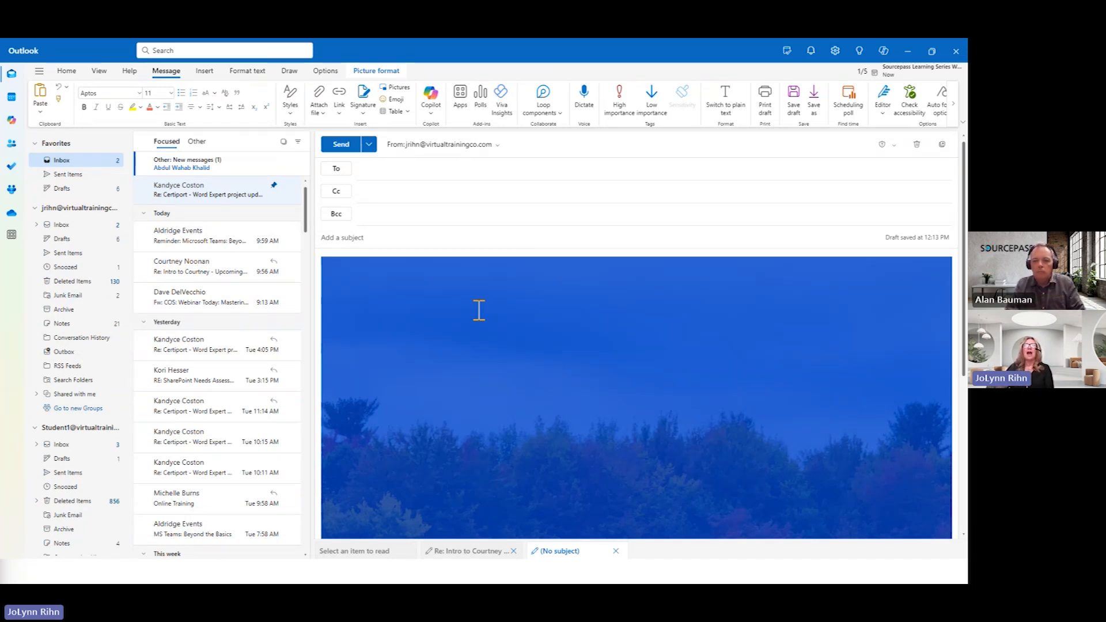
{"action": "left_click", "coordinate": [917, 145]}
{"action": "left_click", "coordinate": [496, 319]}
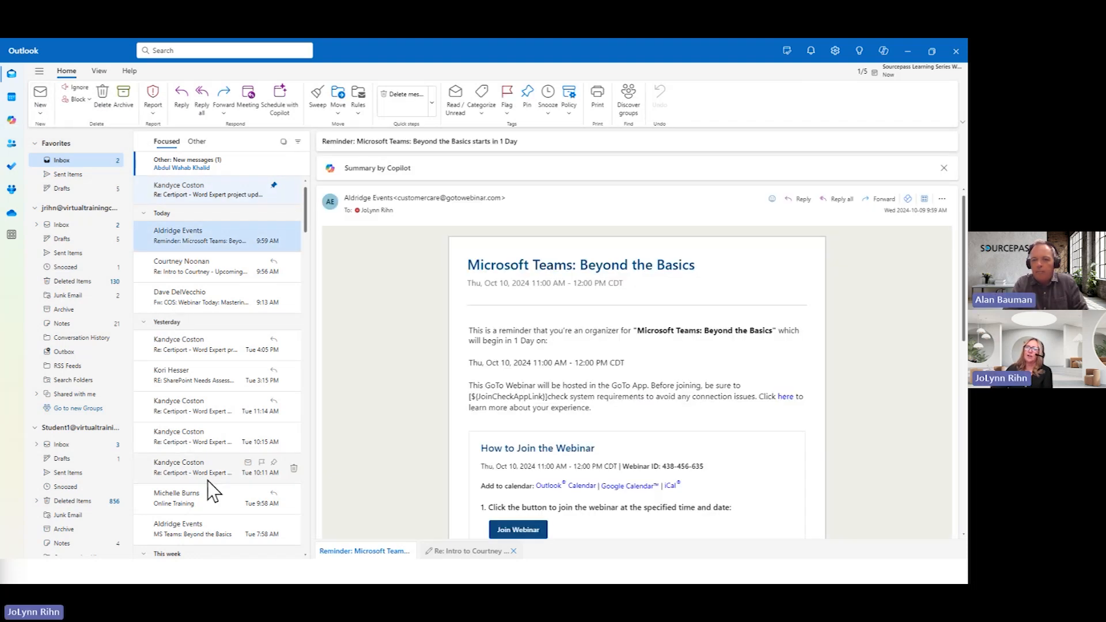
Start a reply to yesterday's 10:11 AM Certiport email and enter "One", "two" and "Trhree" on separate lines
{"action": "left_click", "coordinate": [208, 478]}
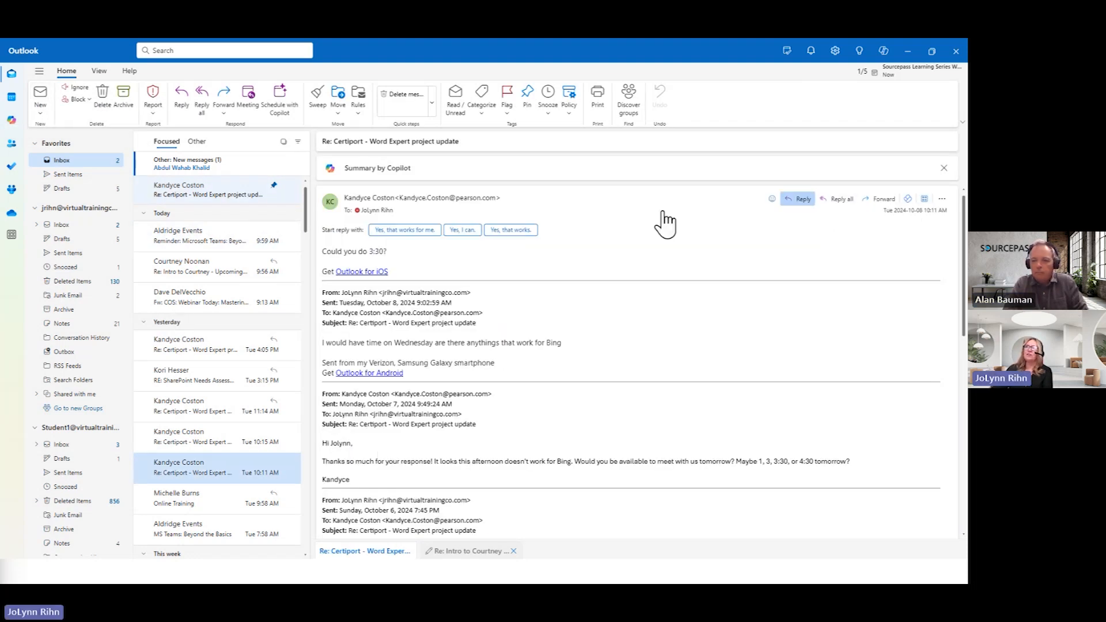
{"action": "key", "text": "ctrl+r"}
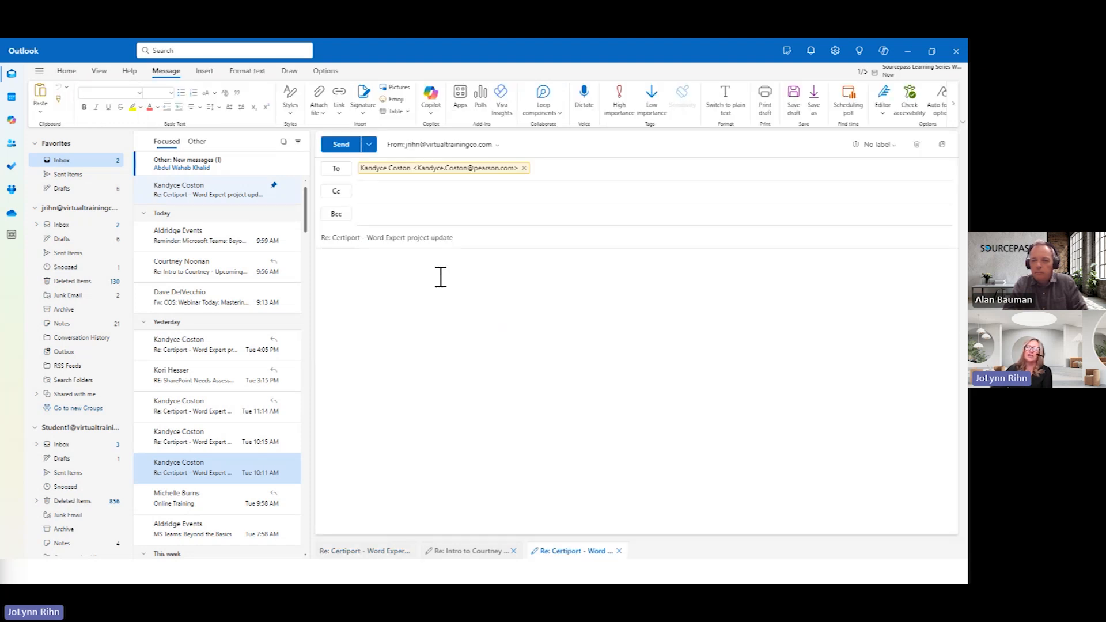
{"action": "type", "text": "One"}
{"action": "key", "text": "Return"}
{"action": "type", "text": "two"}
{"action": "key", "text": "Return"}
{"action": "type", "text": "Tr"}
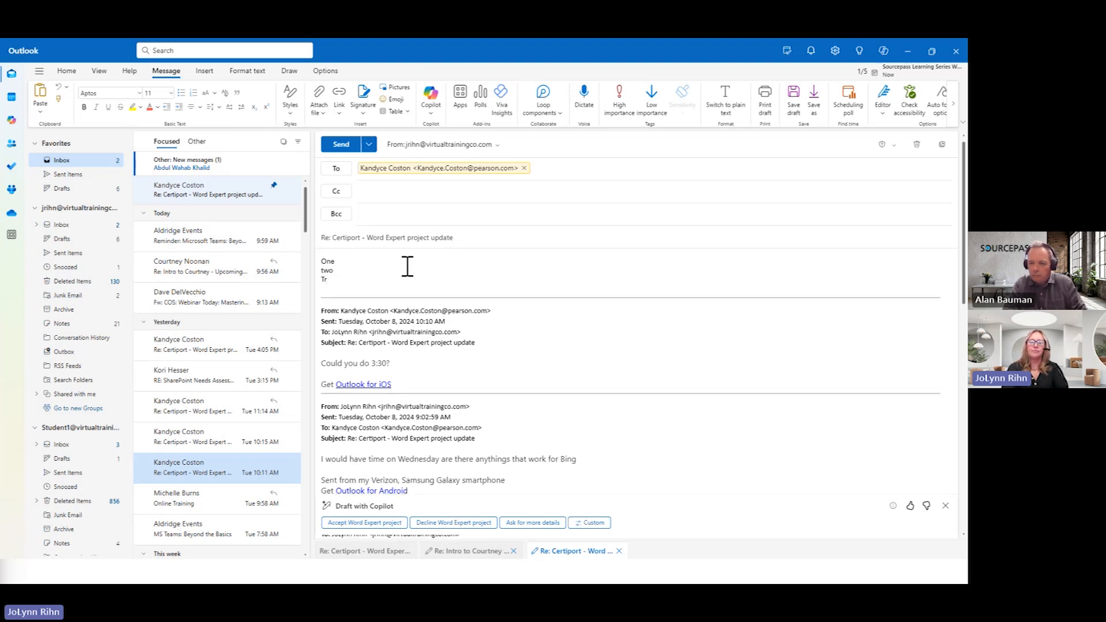
{"action": "type", "text": "hree"}
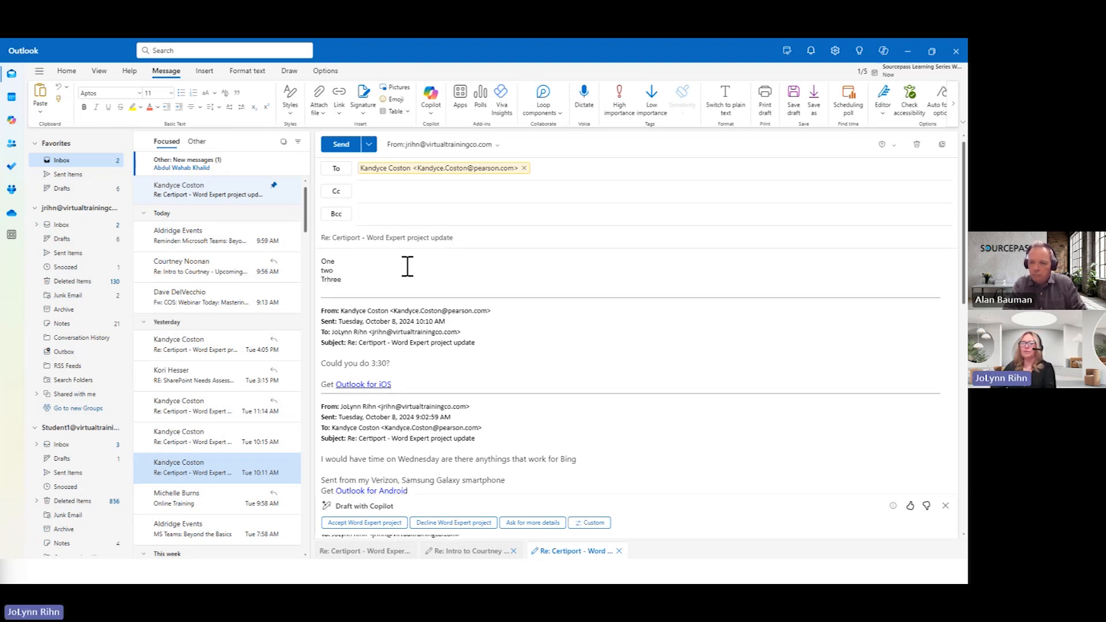
{"action": "left_click_drag", "start_coordinate": [361, 281], "coordinate": [321, 260]}
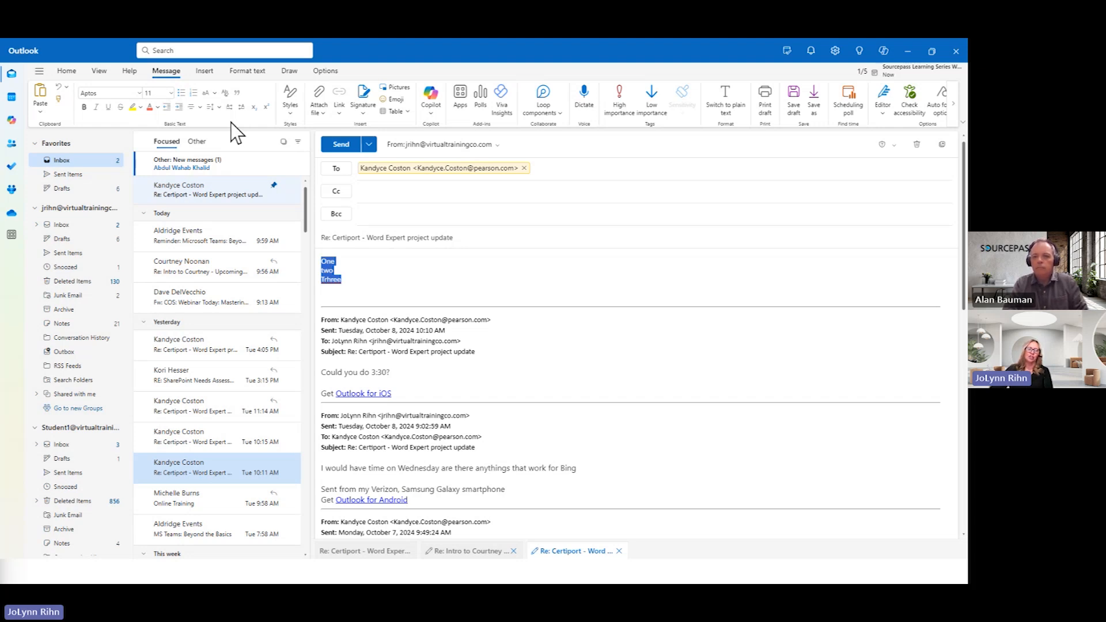
{"action": "left_click", "coordinate": [425, 289]}
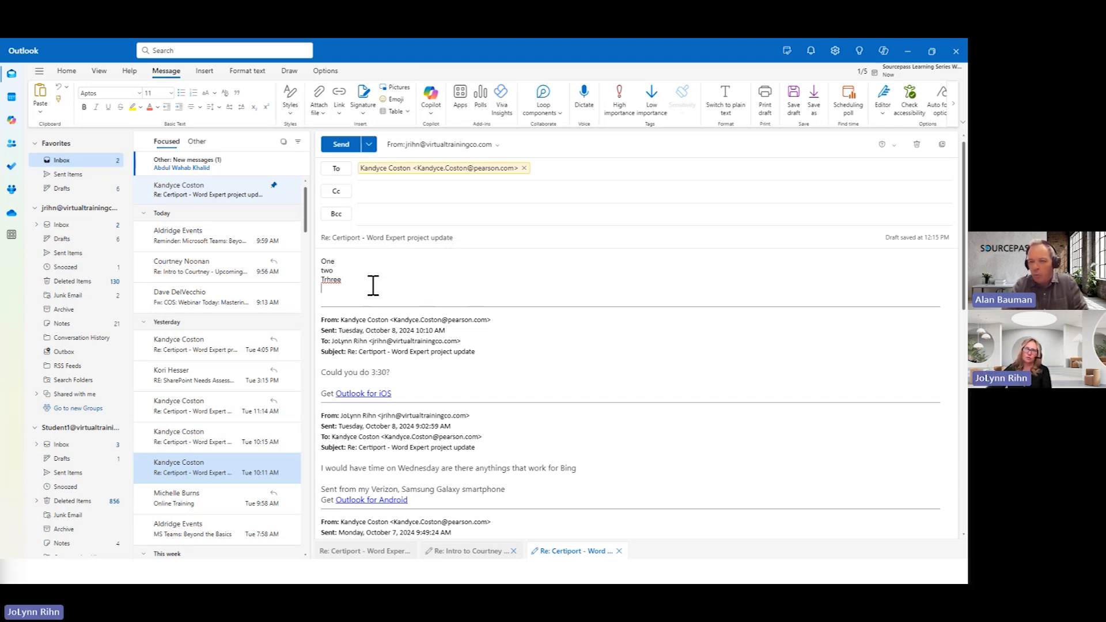
Review the sent Certiport, SharePoint Needs Assessment, upcoming webinar and Online Training replies in Sent Items
{"action": "left_click", "coordinate": [68, 174]}
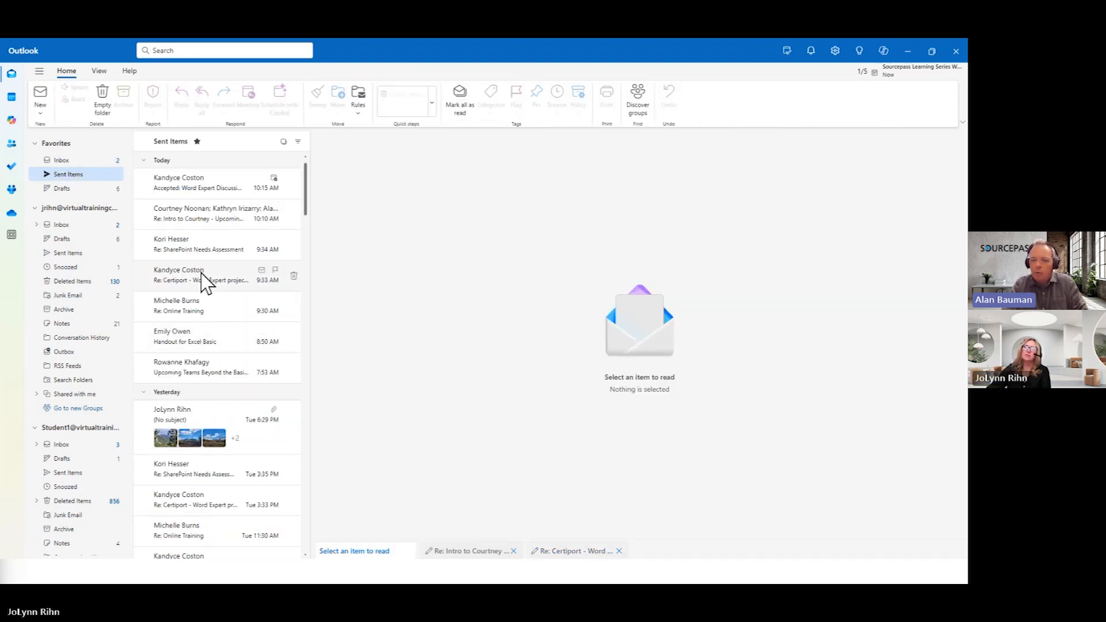
{"action": "left_click", "coordinate": [179, 270]}
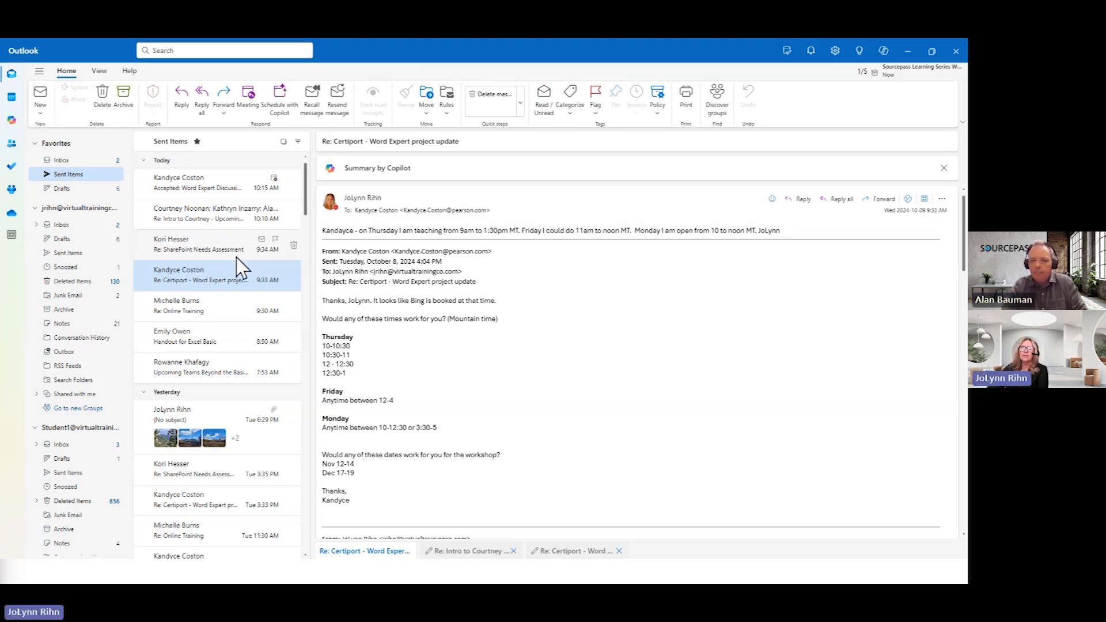
{"action": "left_click", "coordinate": [204, 250]}
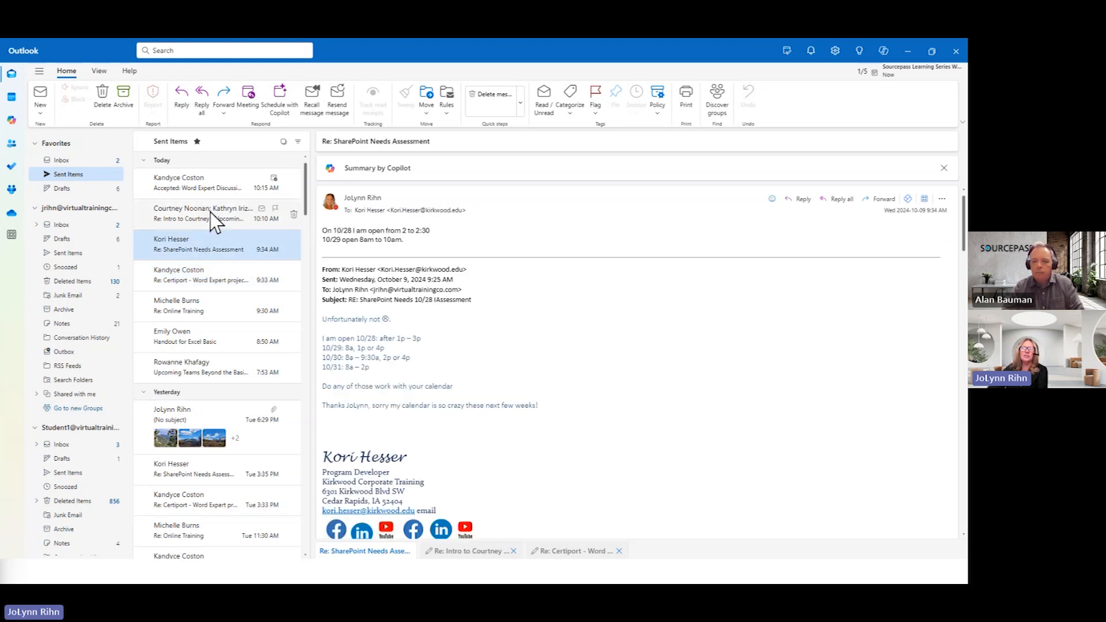
{"action": "left_click", "coordinate": [212, 221]}
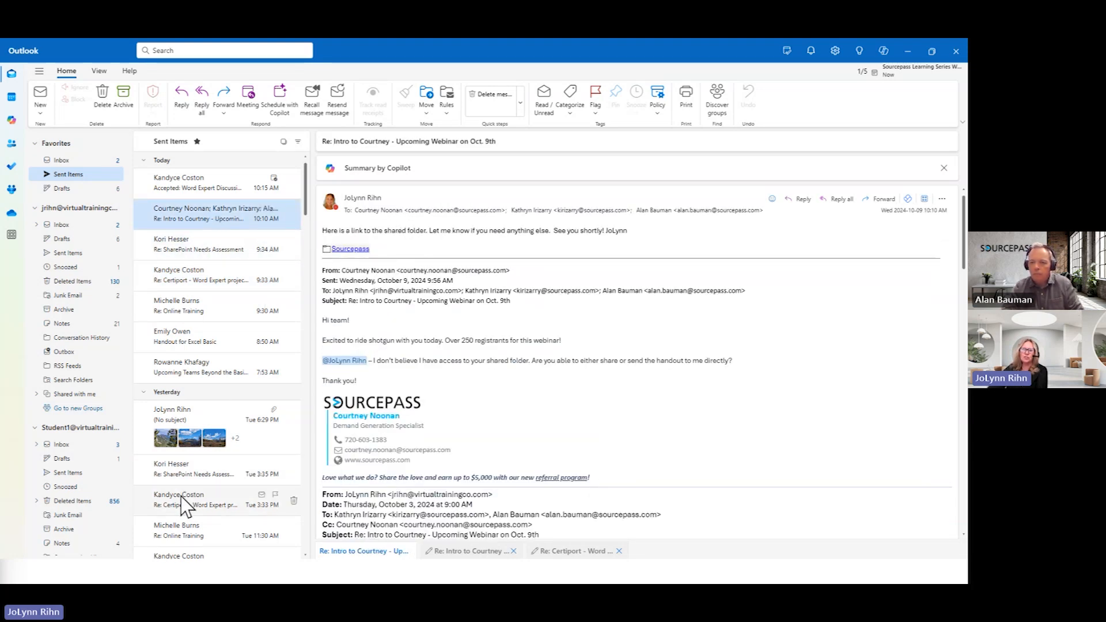
{"action": "left_click", "coordinate": [178, 512]}
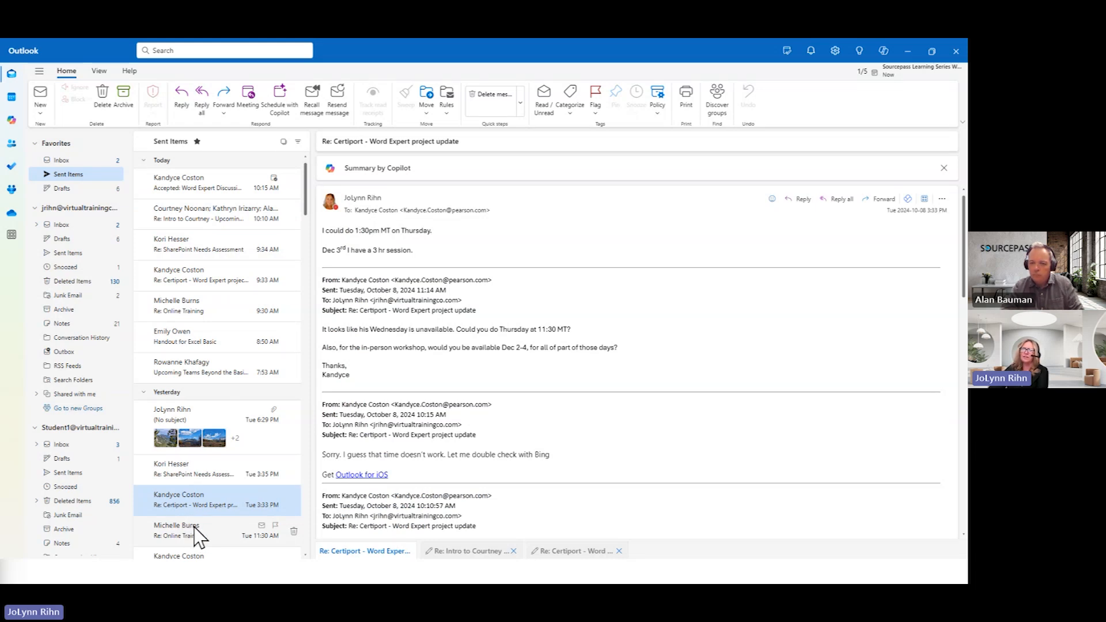
{"action": "left_click", "coordinate": [196, 533]}
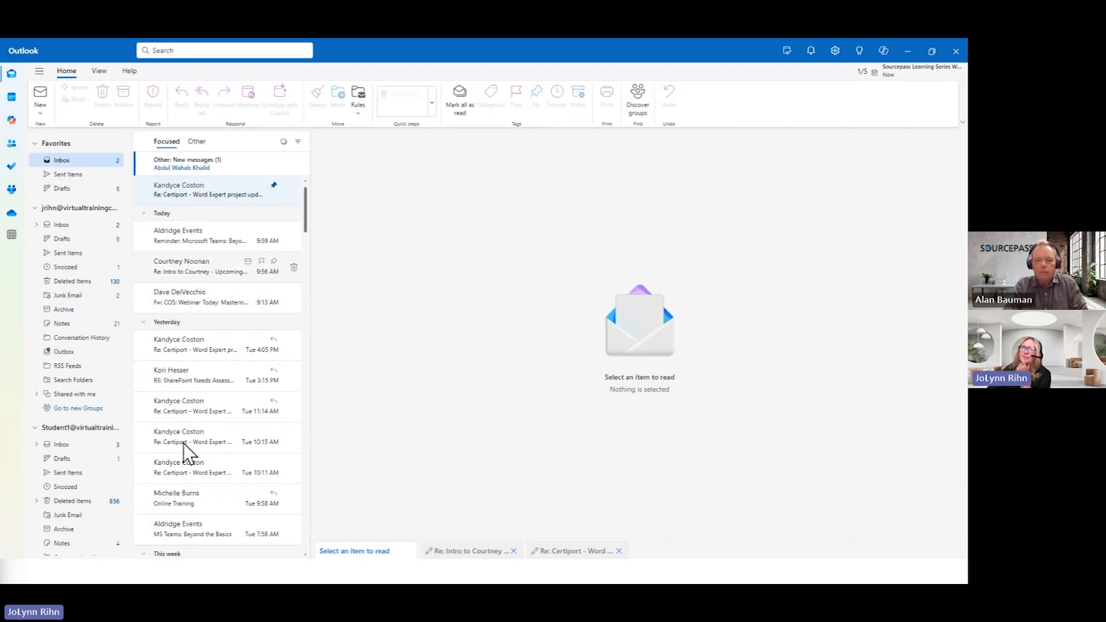
Read yesterday's 10:11 AM, 10:15 AM and 4:05 PM Certiport emails in the Inbox, and review the additional actions for the 4:05 PM one
{"action": "left_click", "coordinate": [182, 463]}
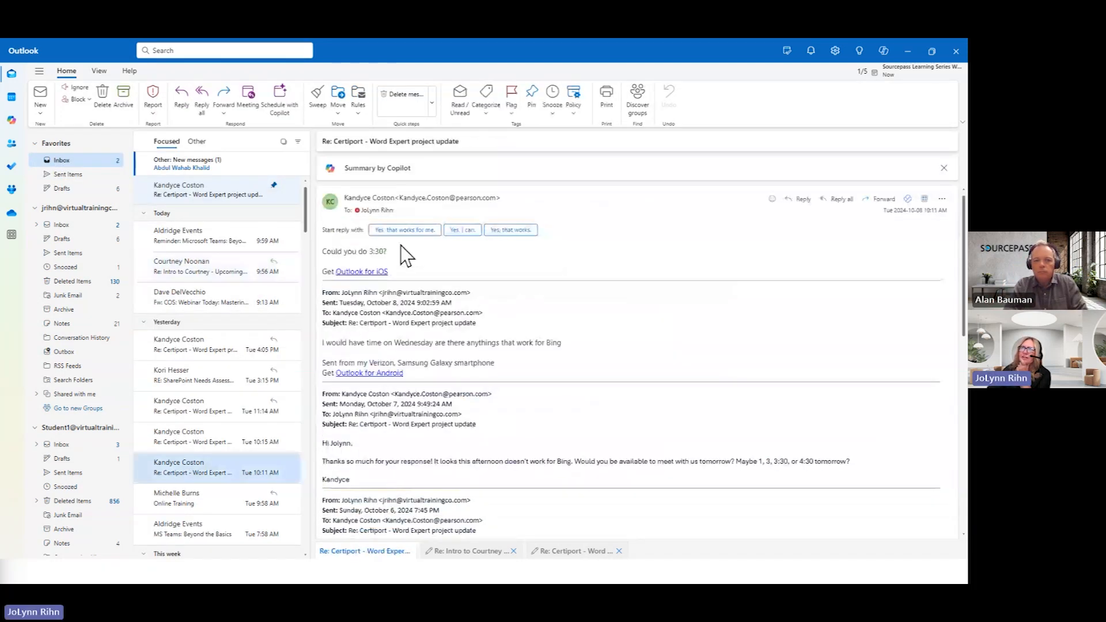
{"action": "left_click", "coordinate": [197, 444]}
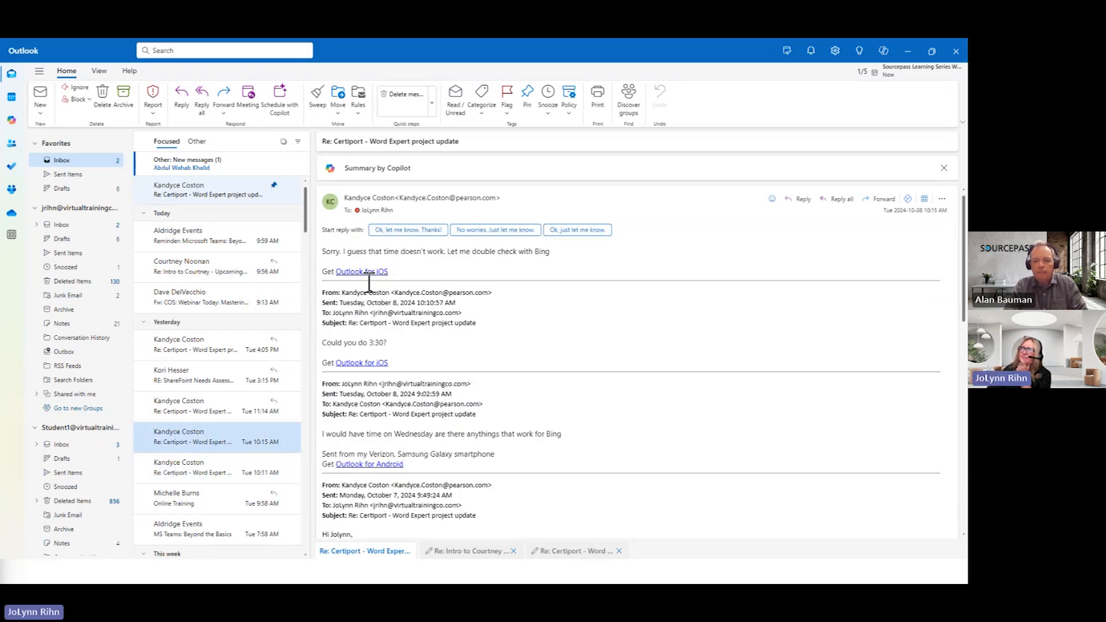
{"action": "left_click", "coordinate": [194, 354]}
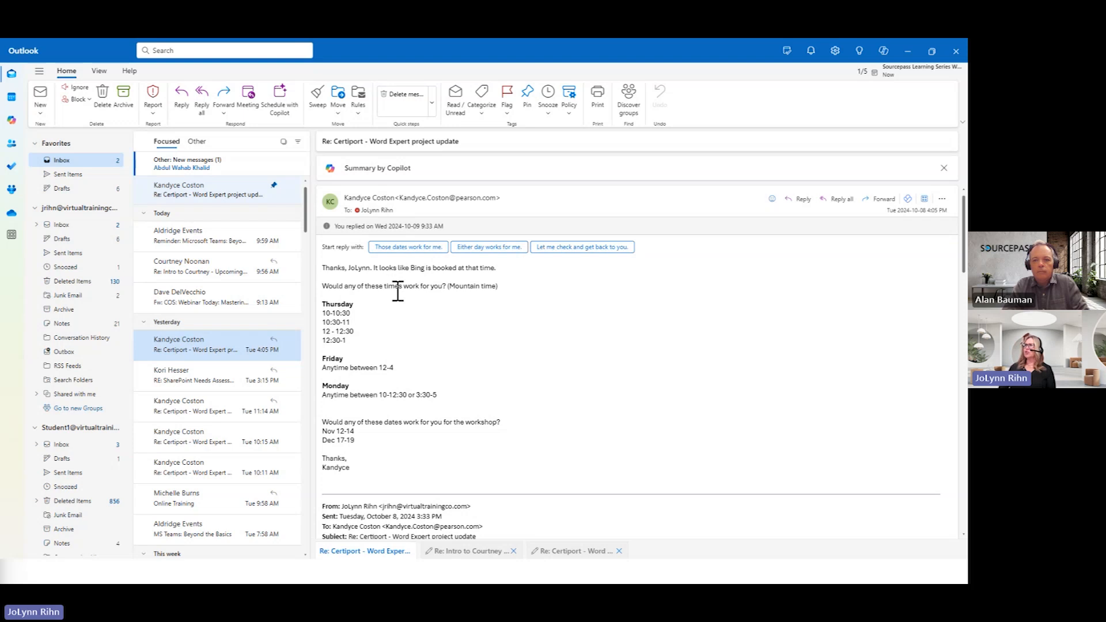
{"action": "left_click", "coordinate": [941, 198]}
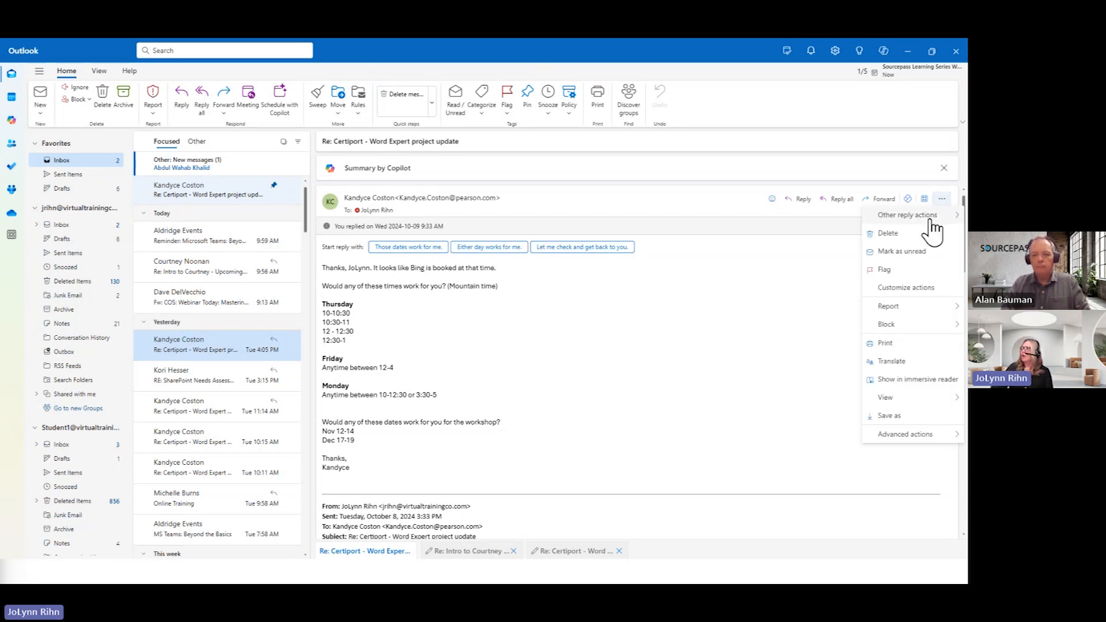
{"action": "left_click", "coordinate": [929, 220]}
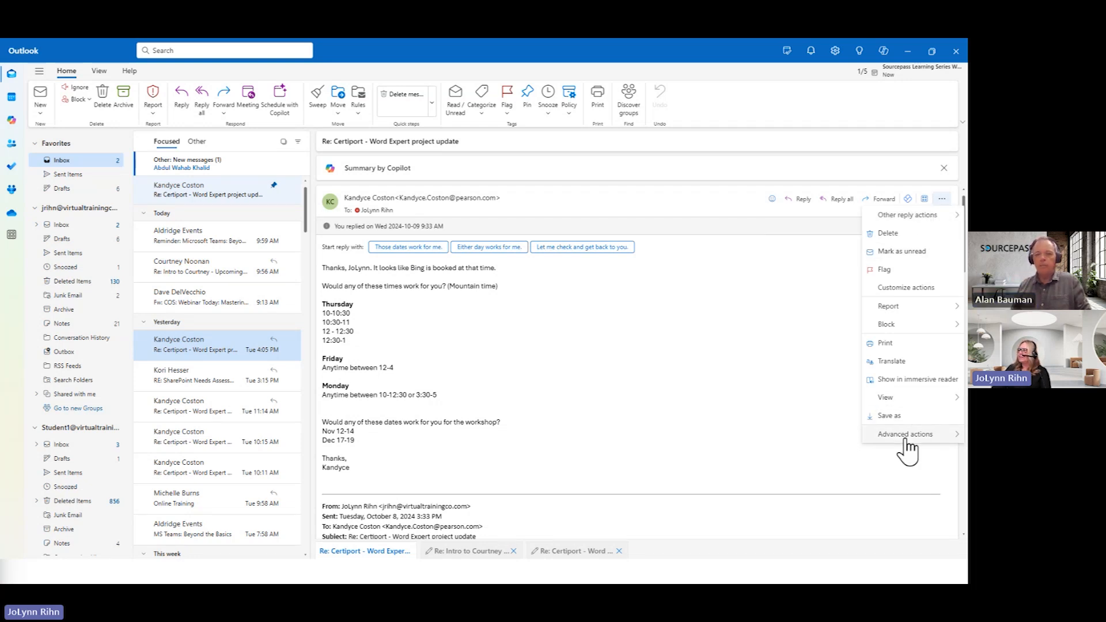
{"action": "left_click", "coordinate": [582, 347]}
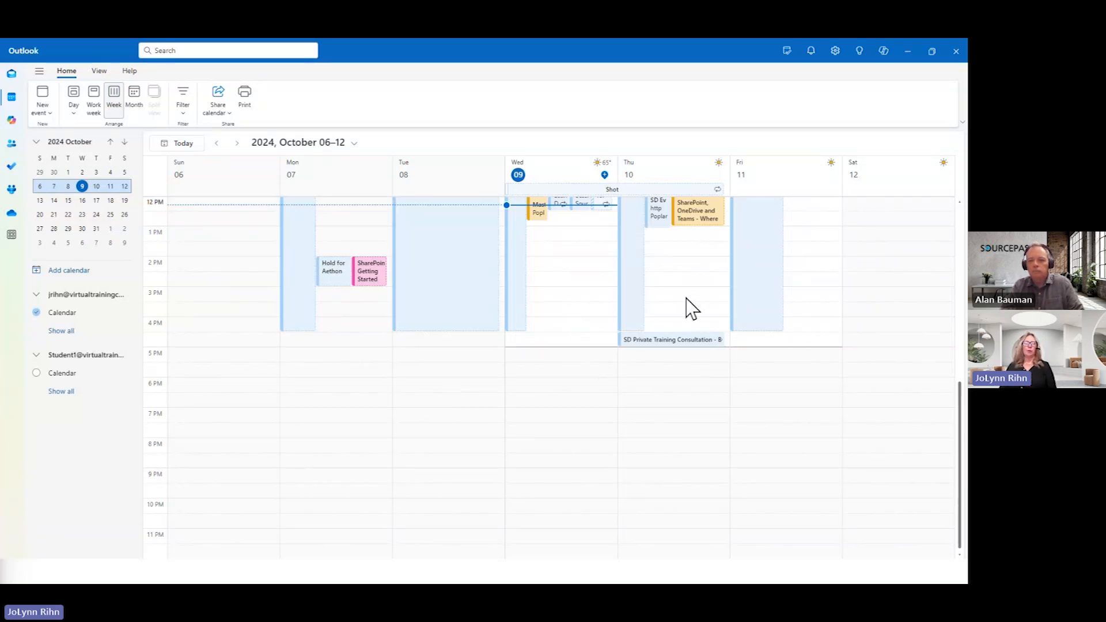
Start a new calendar event on Friday, October 11 from 8:00 to 8:30 AM and expand it to the full event form
{"action": "scroll", "coordinate": [784, 276], "scroll_direction": "up", "scroll_amount": 2}
{"action": "scroll", "coordinate": [633, 337], "scroll_direction": "up", "scroll_amount": 2}
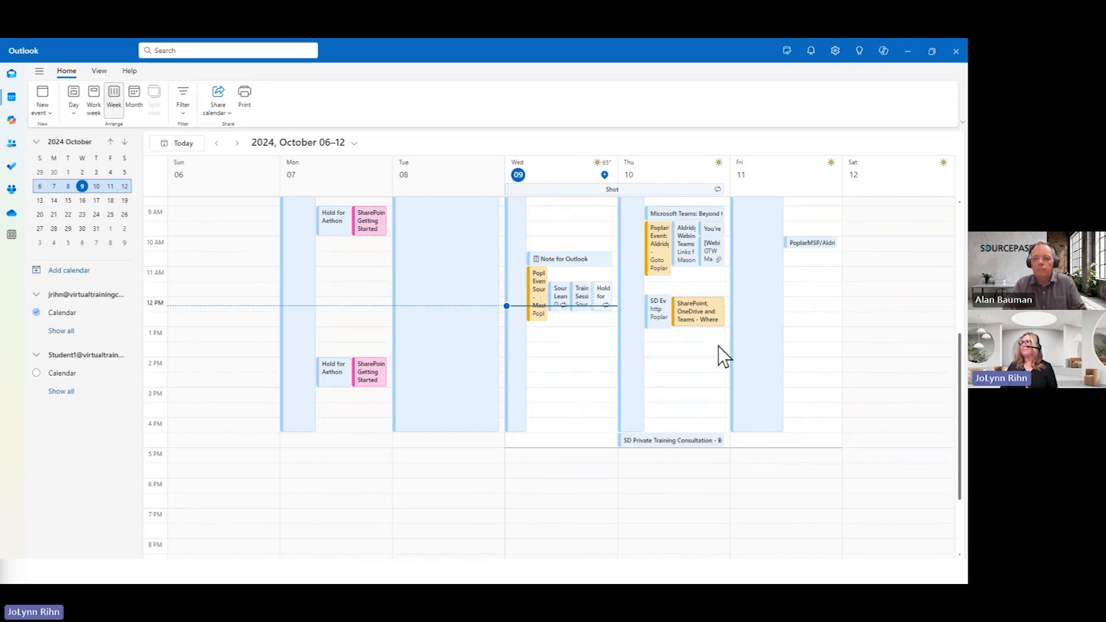
{"action": "scroll", "coordinate": [801, 285], "scroll_direction": "up", "scroll_amount": 6}
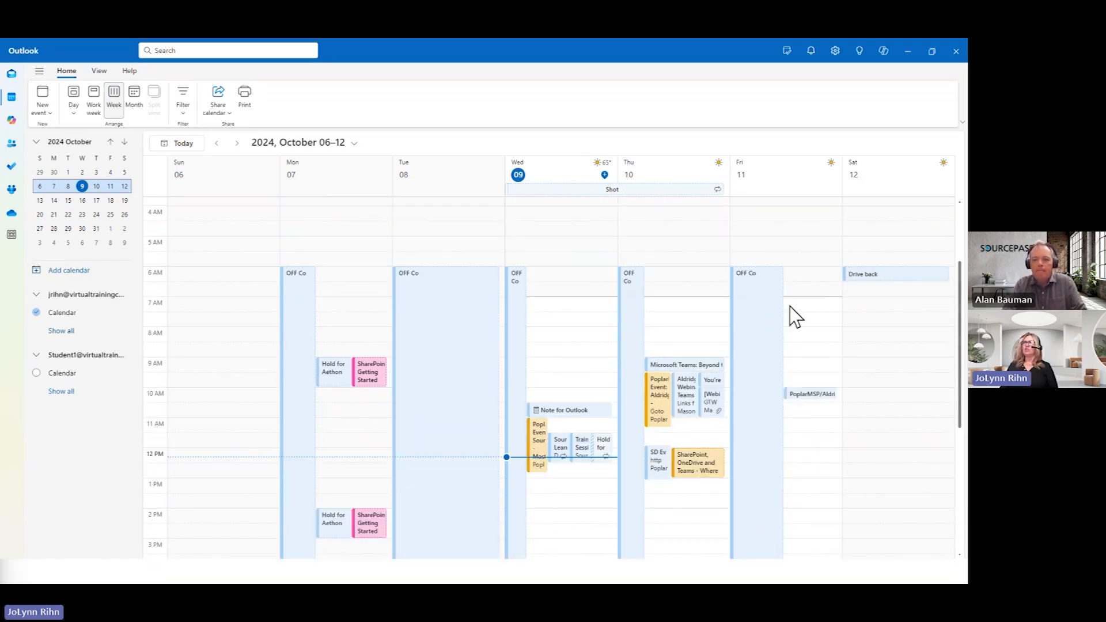
{"action": "left_click", "coordinate": [798, 341]}
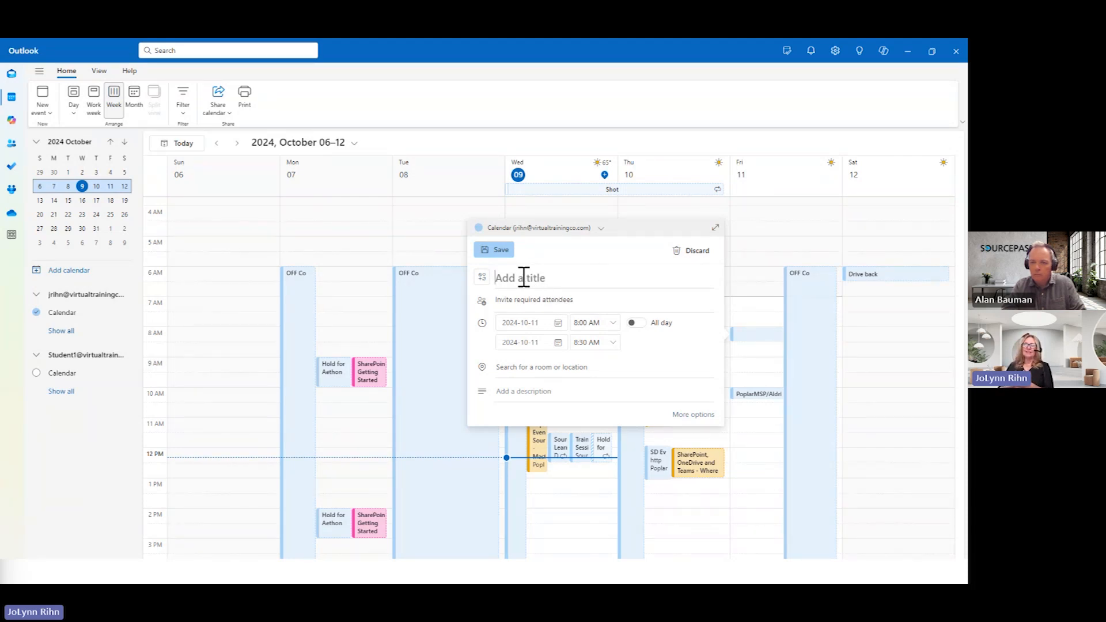
{"action": "left_click", "coordinate": [522, 297]}
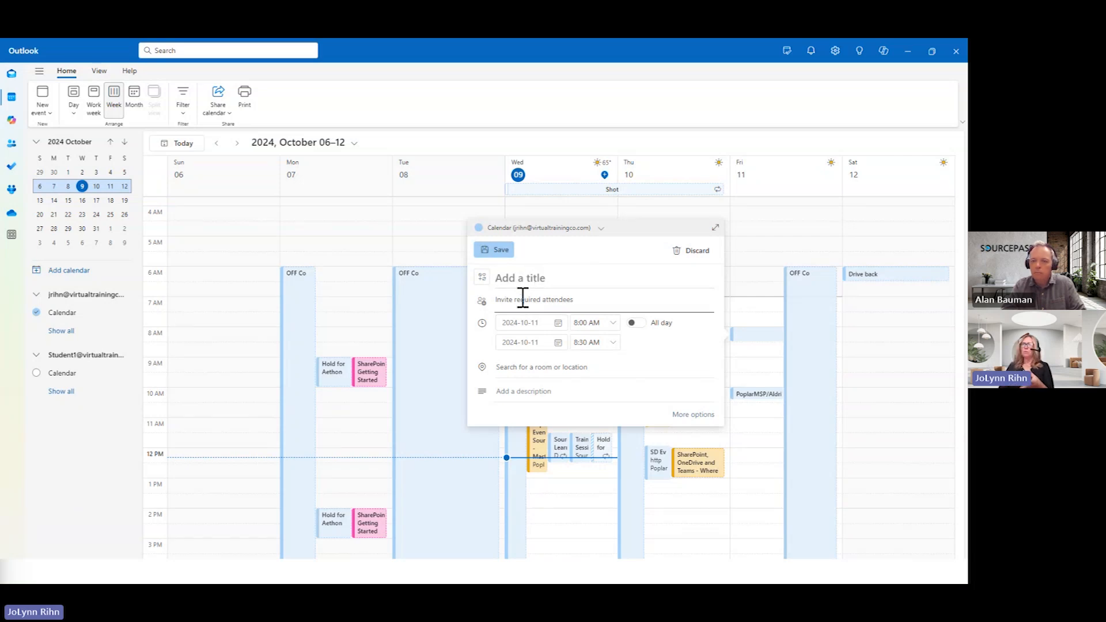
{"action": "left_click", "coordinate": [715, 229]}
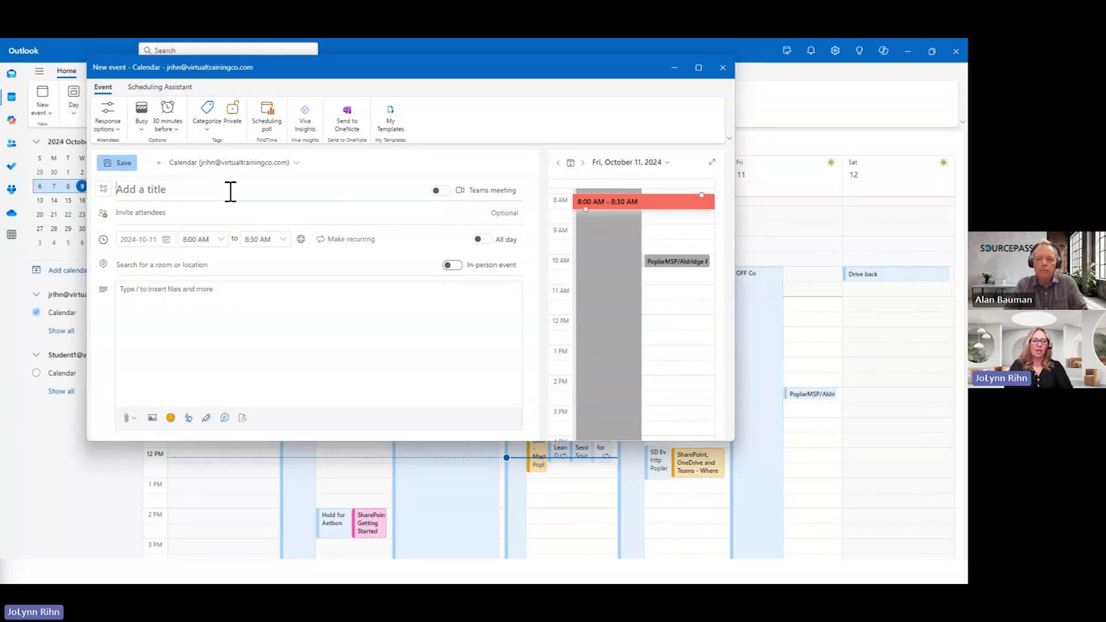
Title the new event "Dept Convo" and invite Student 1 as an attendee
{"action": "type", "text": "Dept"}
{"action": "type", "text": " M"}
{"action": "key", "text": "BackSpace"}
{"action": "type", "text": "Convo"}
{"action": "left_click", "coordinate": [148, 212]}
{"action": "type", "text": "st"}
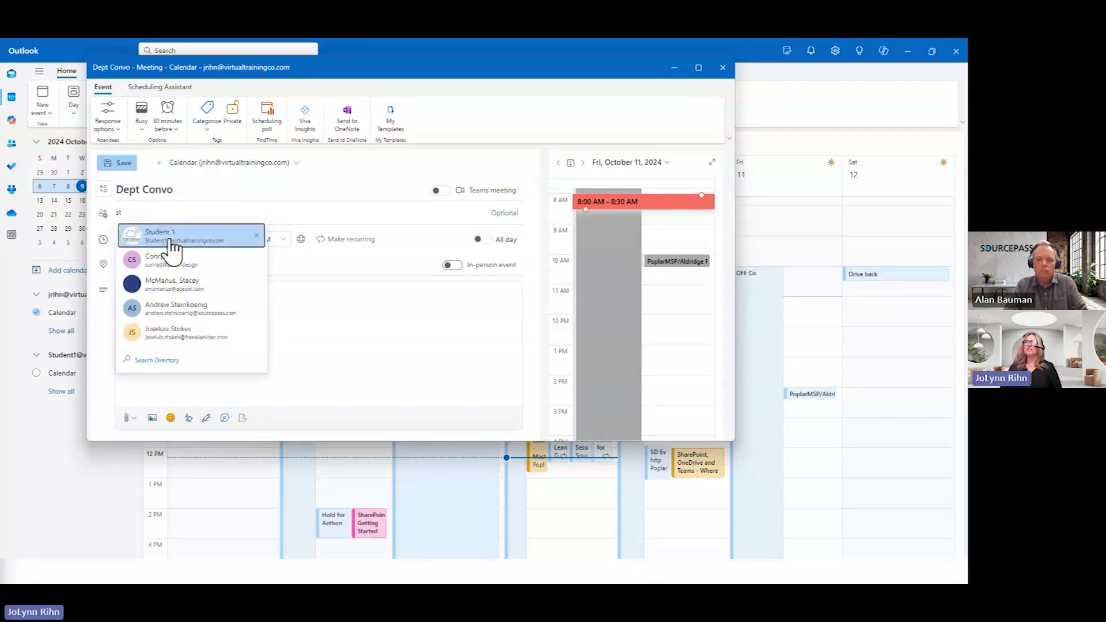
{"action": "left_click", "coordinate": [172, 236]}
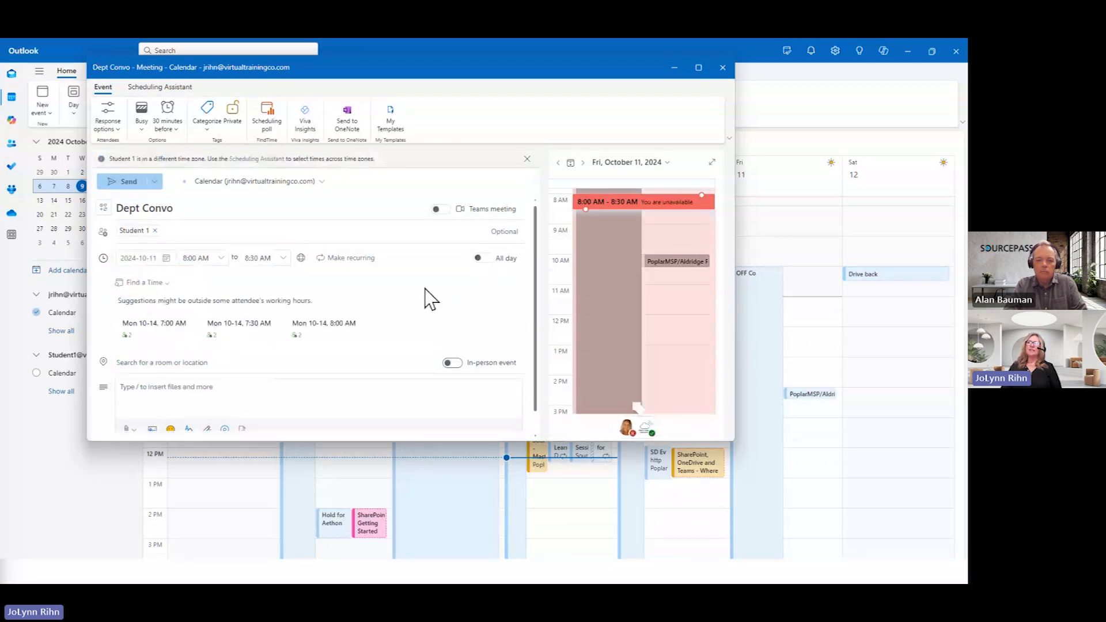
Mark the Dept Convo event as in-person and send the invitation
{"action": "left_click", "coordinate": [458, 366]}
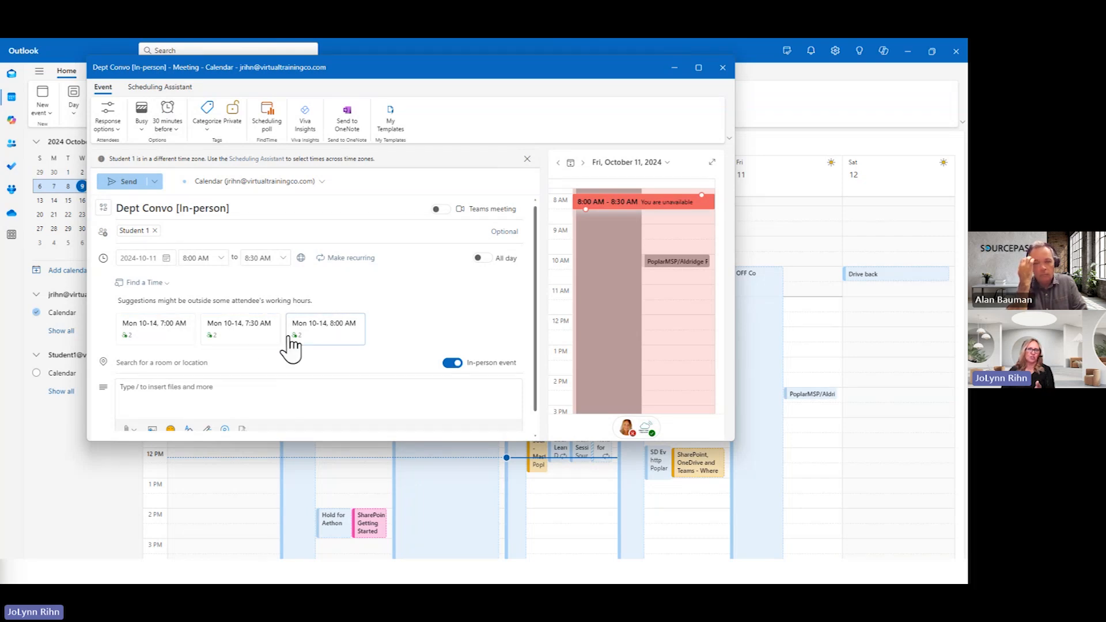
{"action": "scroll", "coordinate": [183, 387], "scroll_direction": "down", "scroll_amount": 1}
{"action": "left_click", "coordinate": [149, 379]}
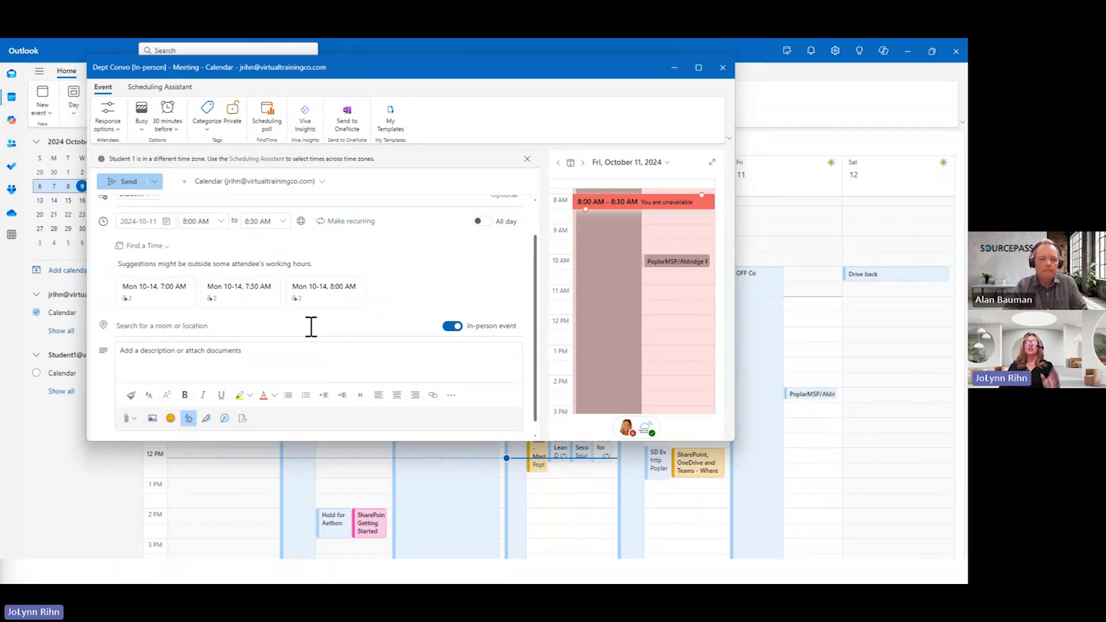
{"action": "scroll", "coordinate": [310, 323], "scroll_direction": "up", "scroll_amount": 1}
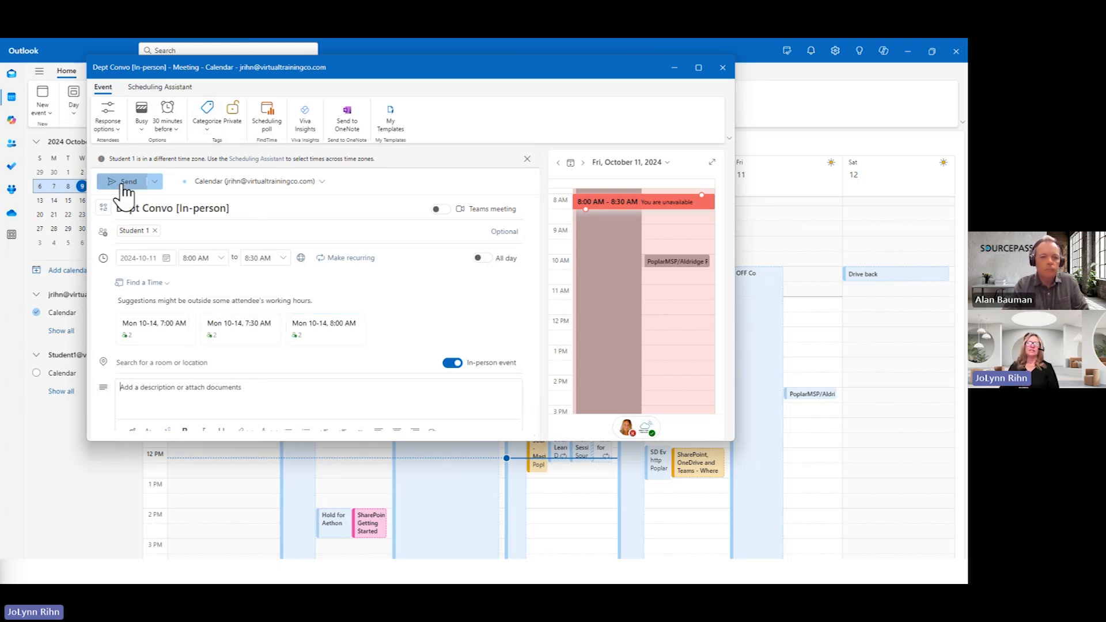
{"action": "left_click", "coordinate": [154, 182]}
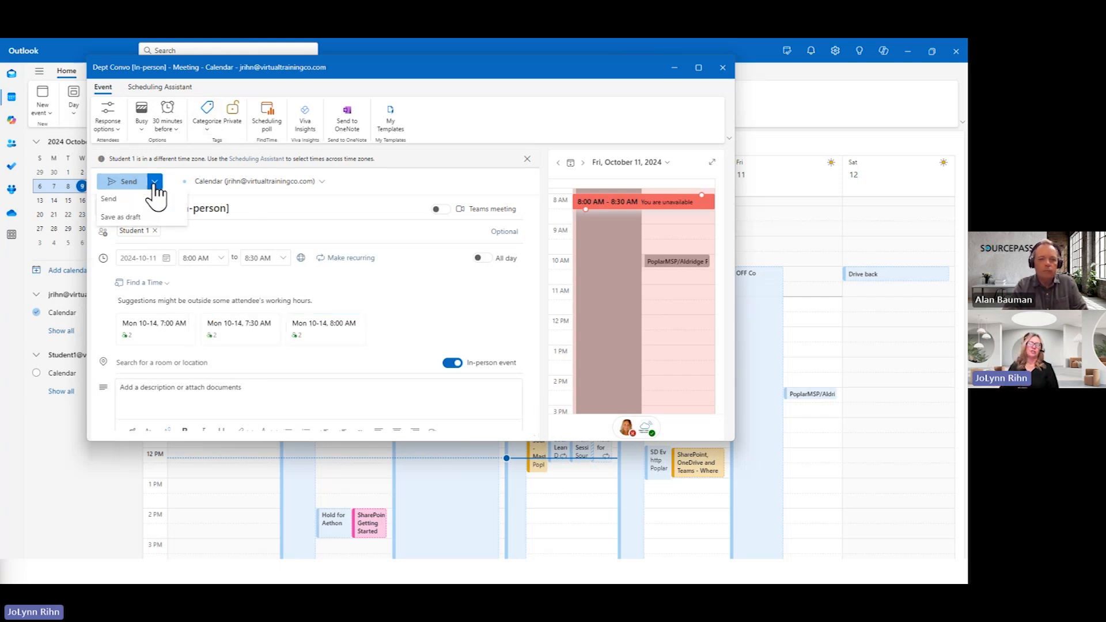
{"action": "left_click", "coordinate": [131, 217]}
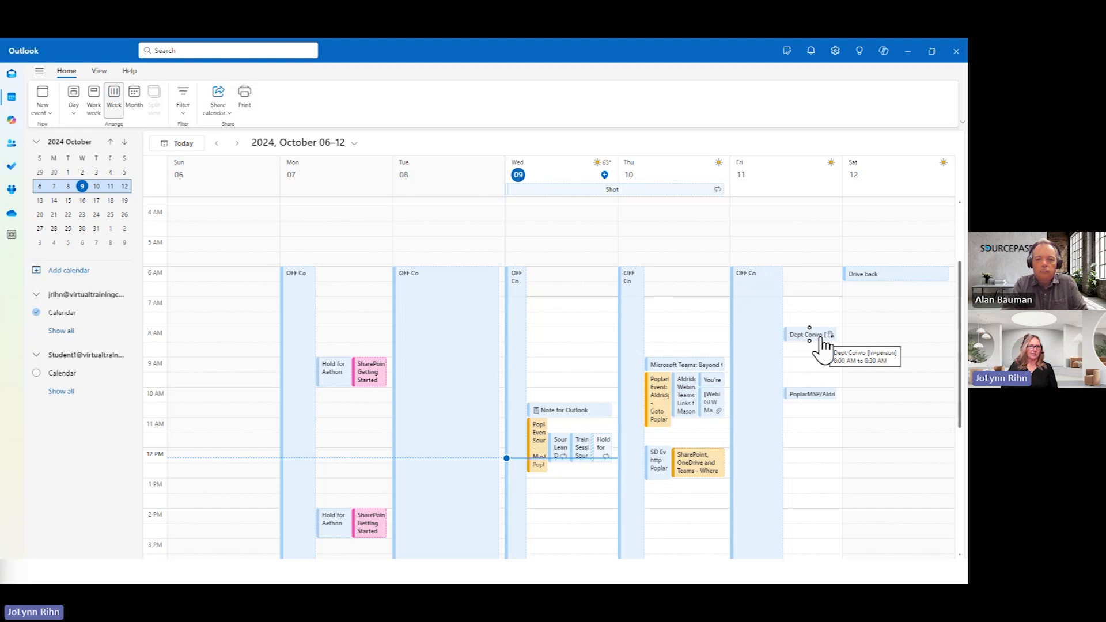
Assign the SmartDolphins category to Friday's Dept Convo event in the calendar
{"action": "left_click", "coordinate": [823, 340]}
{"action": "right_click", "coordinate": [822, 341]}
{"action": "mouse_move", "coordinate": [864, 504]}
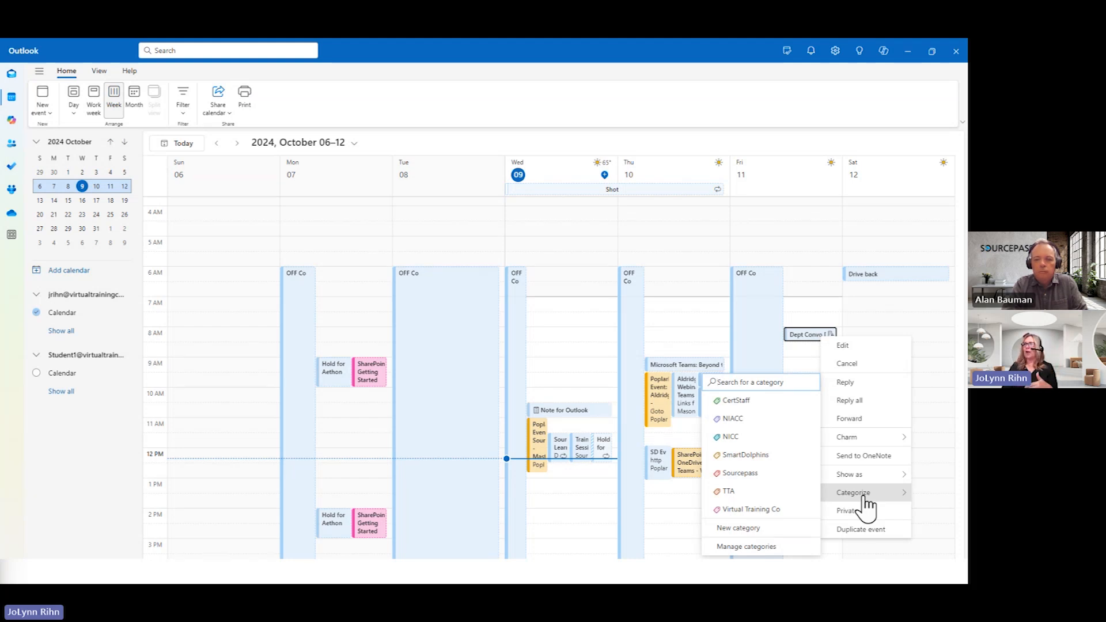
{"action": "left_click", "coordinate": [745, 460]}
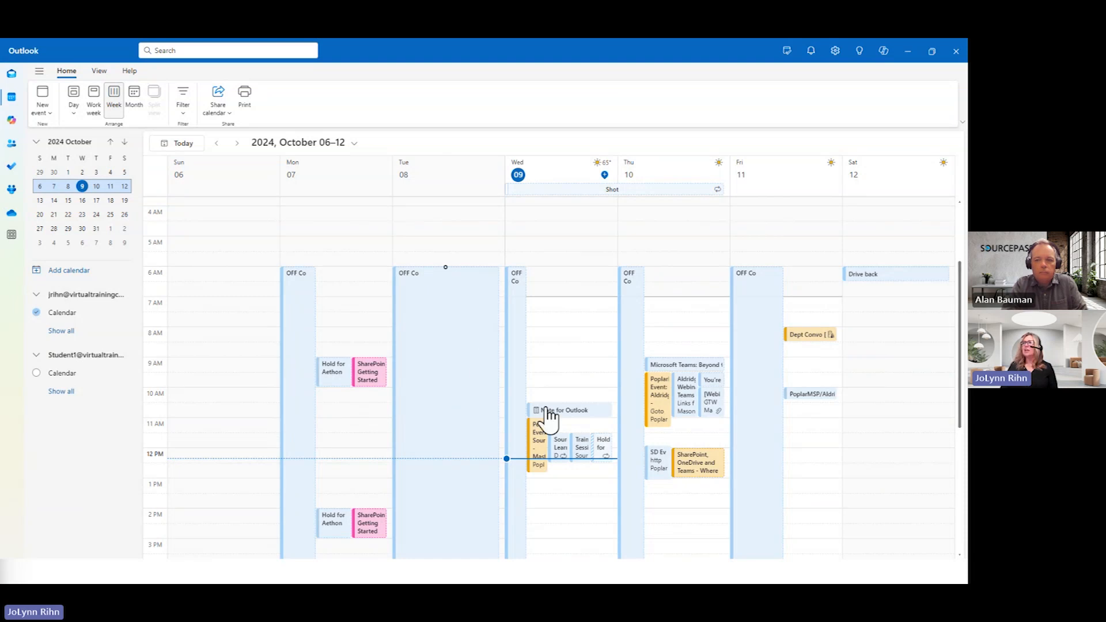
Open the Dept Convo invitation in the Student1 account's mail Inbox and accept it for in-person attendance
{"action": "left_click", "coordinate": [12, 76]}
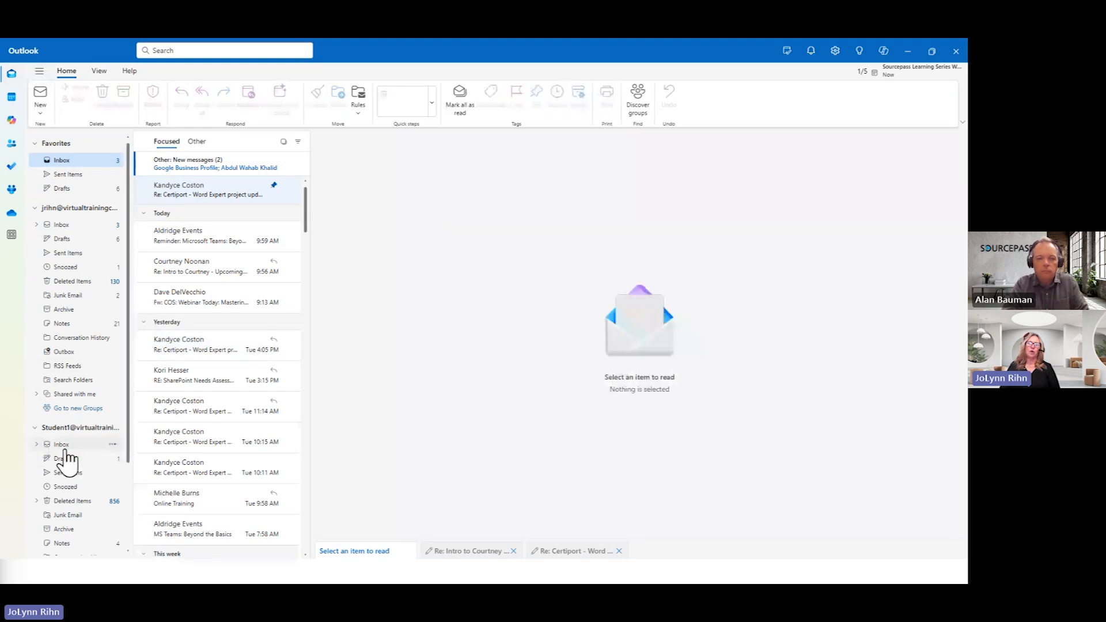
{"action": "left_click", "coordinate": [62, 444]}
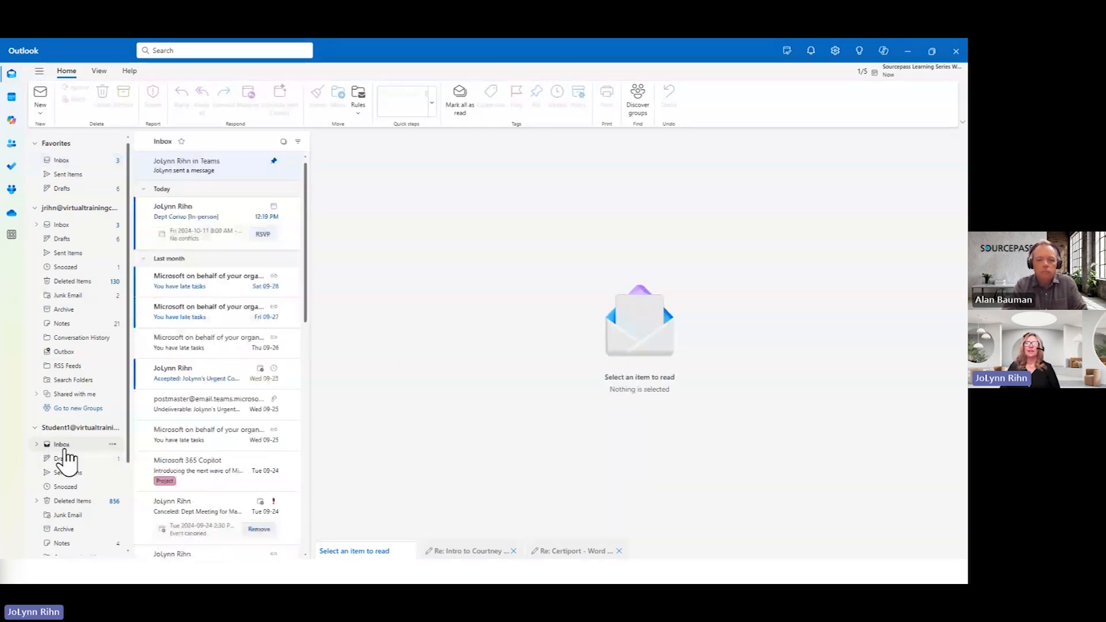
{"action": "left_click", "coordinate": [199, 219]}
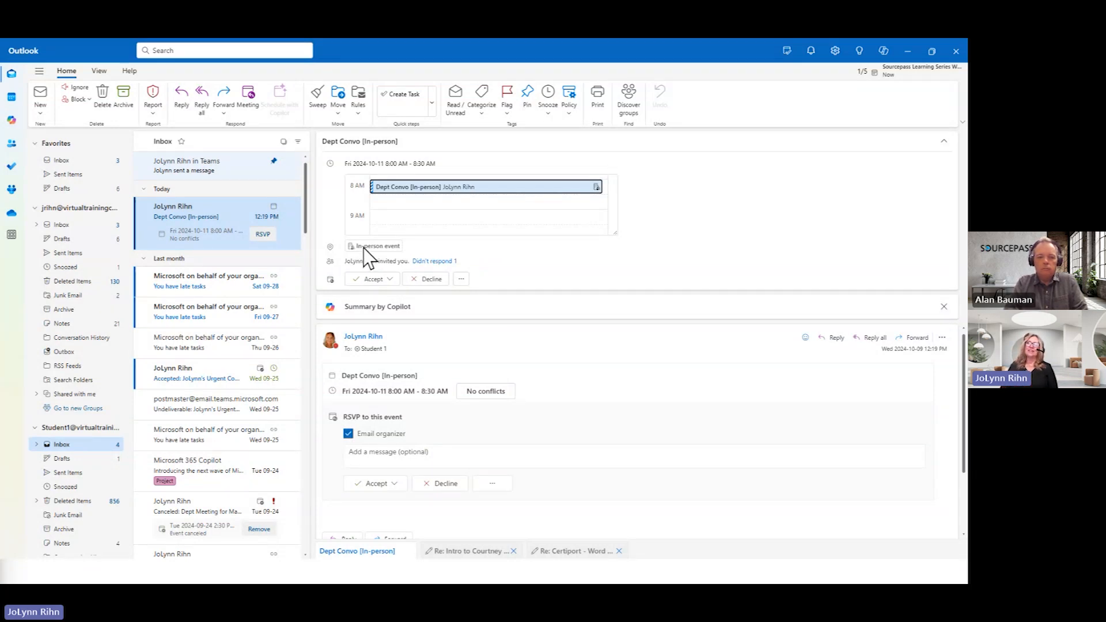
{"action": "left_click", "coordinate": [397, 291]}
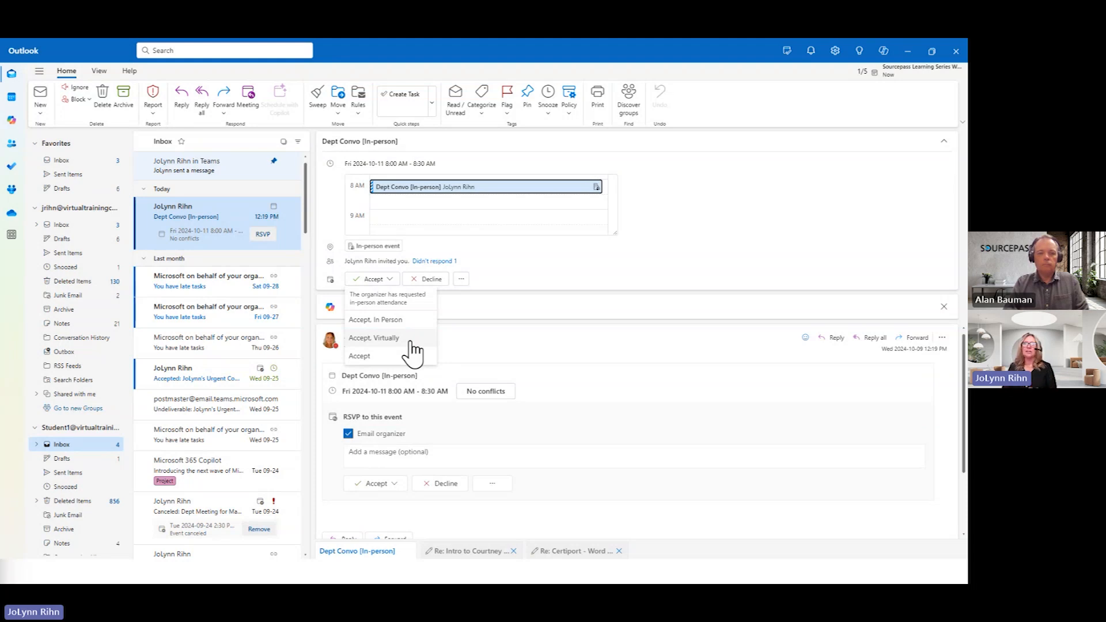
{"action": "left_click", "coordinate": [380, 320]}
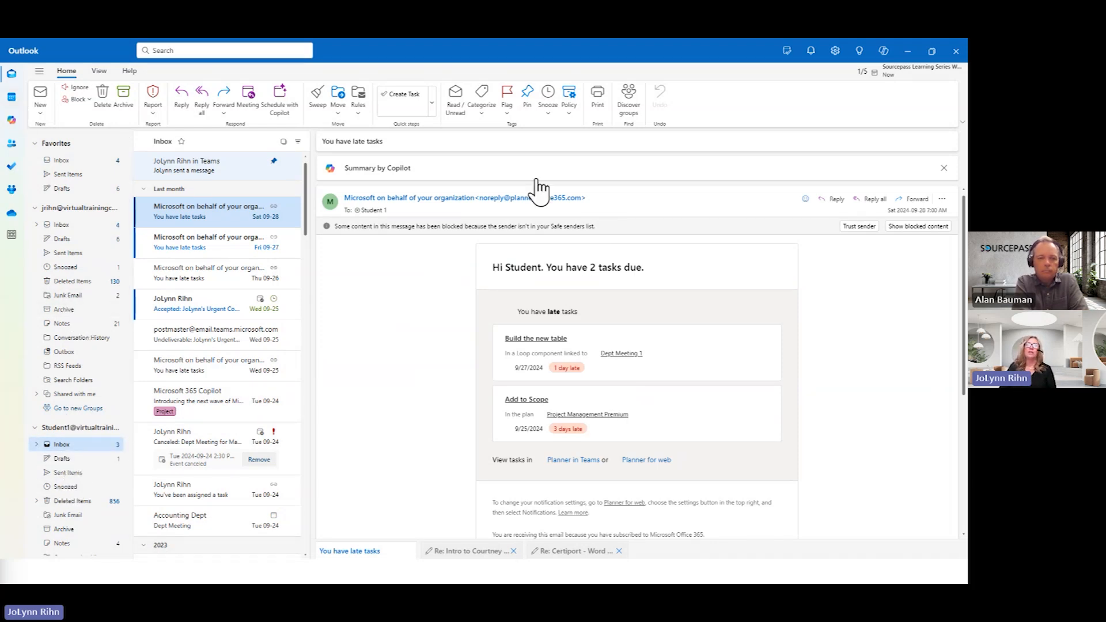
Display the Student1 calendar beside the main calendar, check Friday's Dept Convo event, and close the Student1 calendar
{"action": "key", "text": "ctrl+2"}
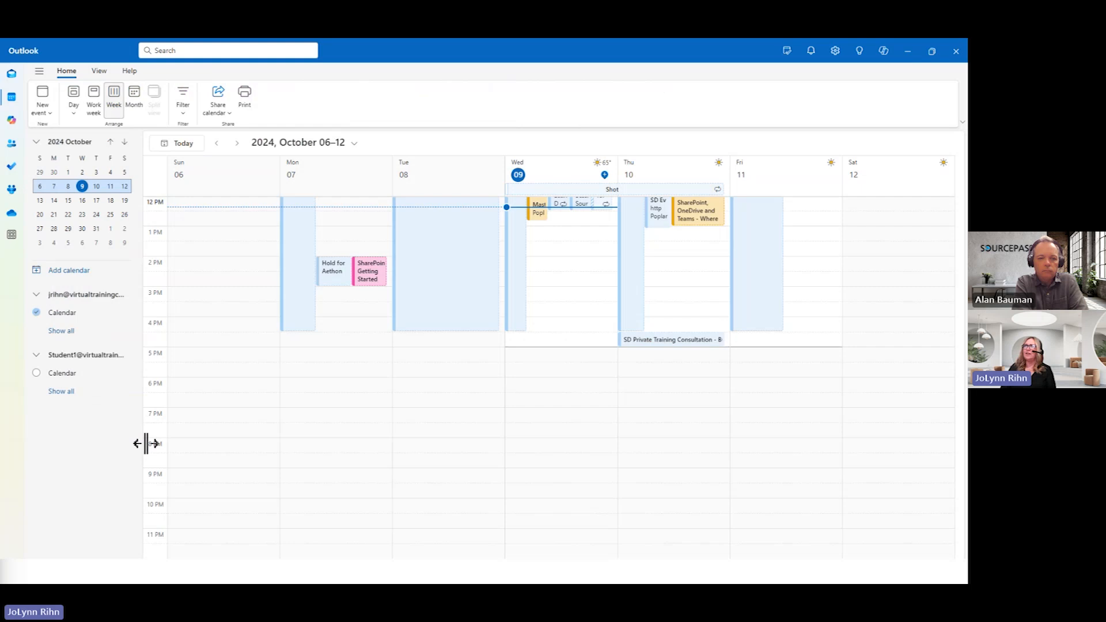
{"action": "left_click", "coordinate": [60, 373]}
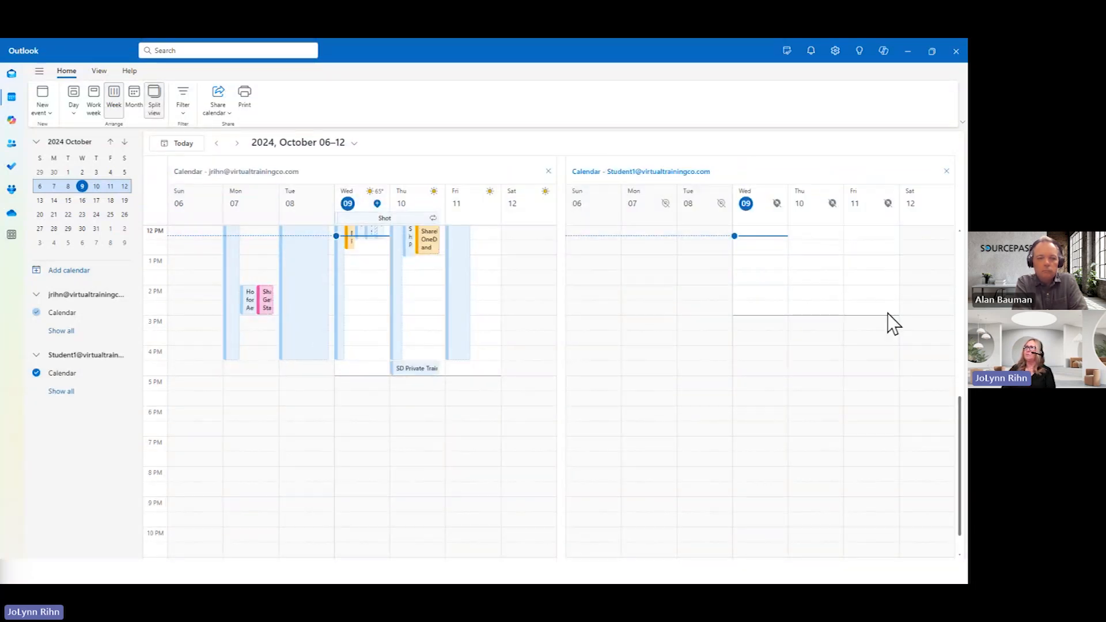
{"action": "scroll", "coordinate": [875, 320], "scroll_direction": "up", "scroll_amount": 5}
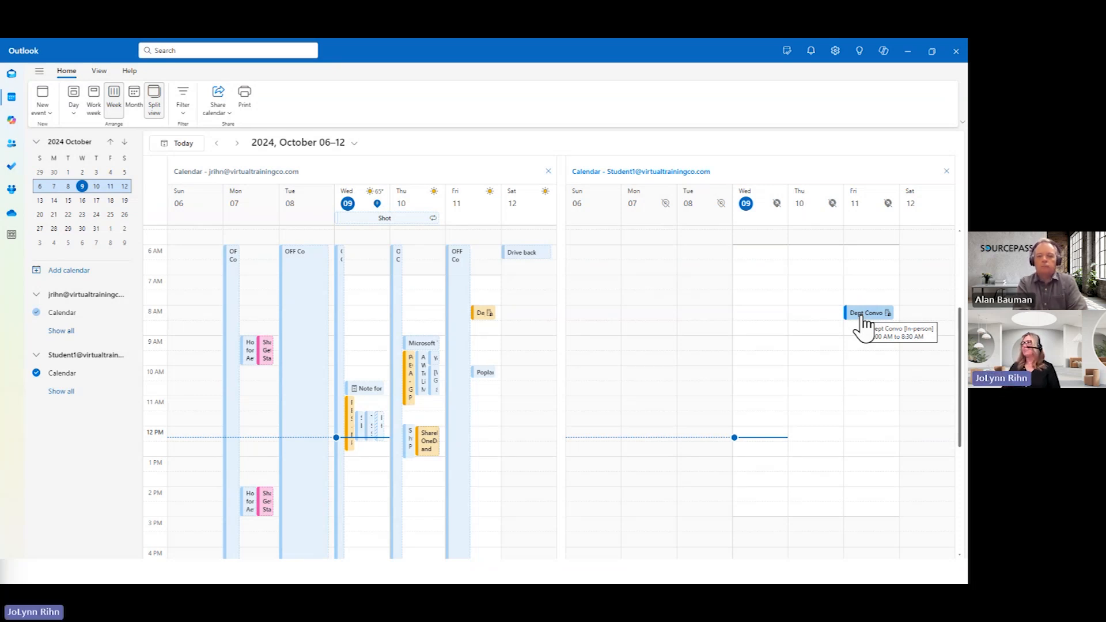
{"action": "left_click", "coordinate": [945, 172]}
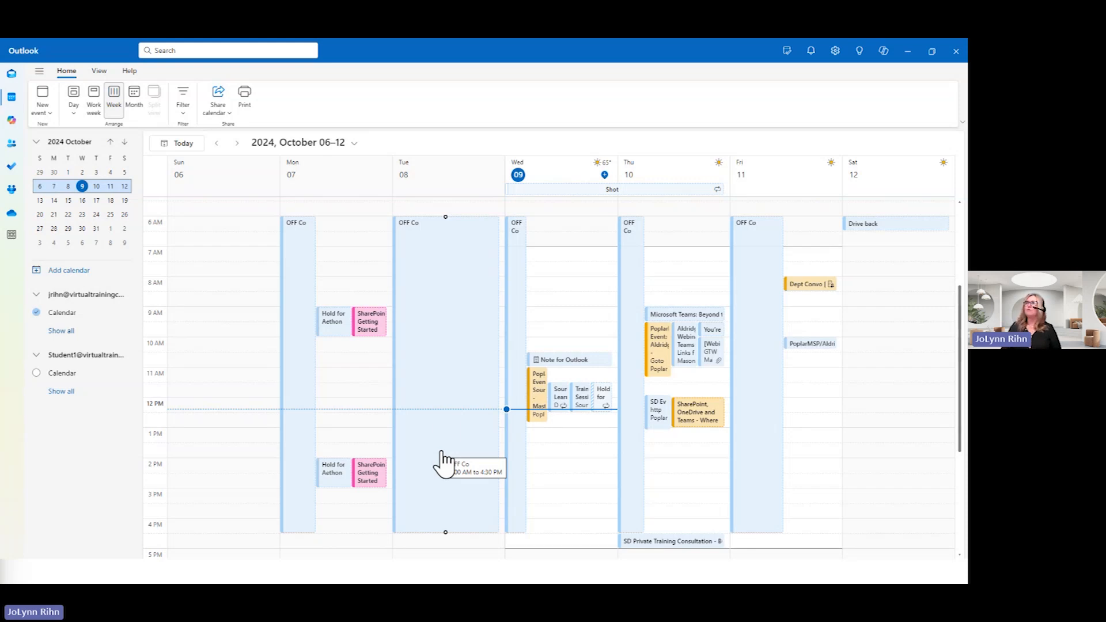
Check the weather details for Wednesday, October 9 in the calendar
{"action": "left_click", "coordinate": [604, 169]}
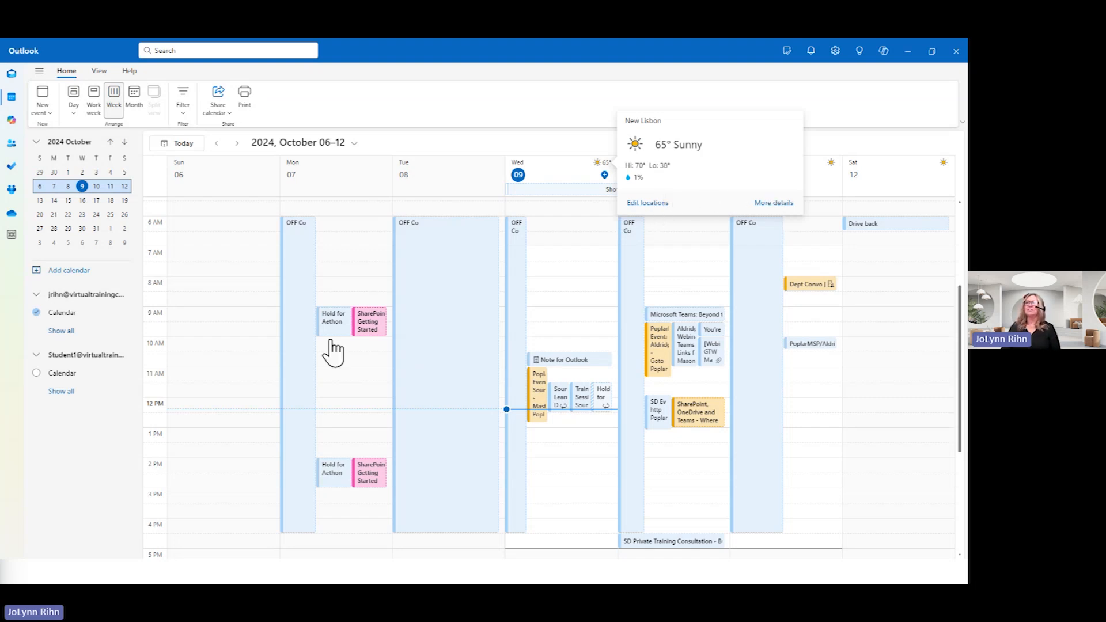
{"action": "left_click", "coordinate": [243, 352]}
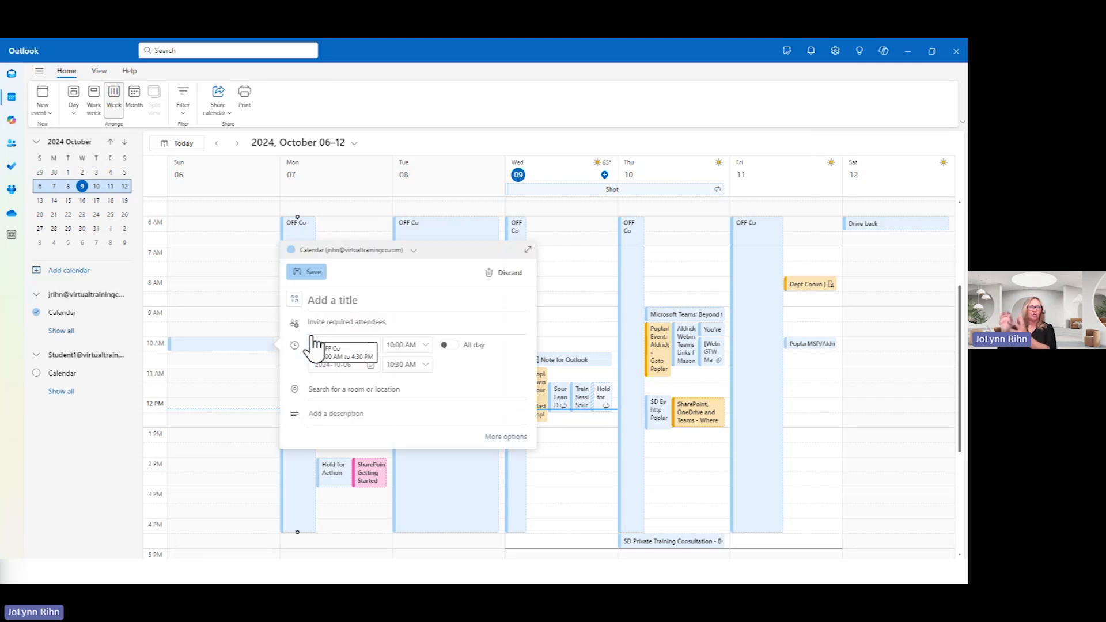
{"action": "left_click", "coordinate": [528, 471]}
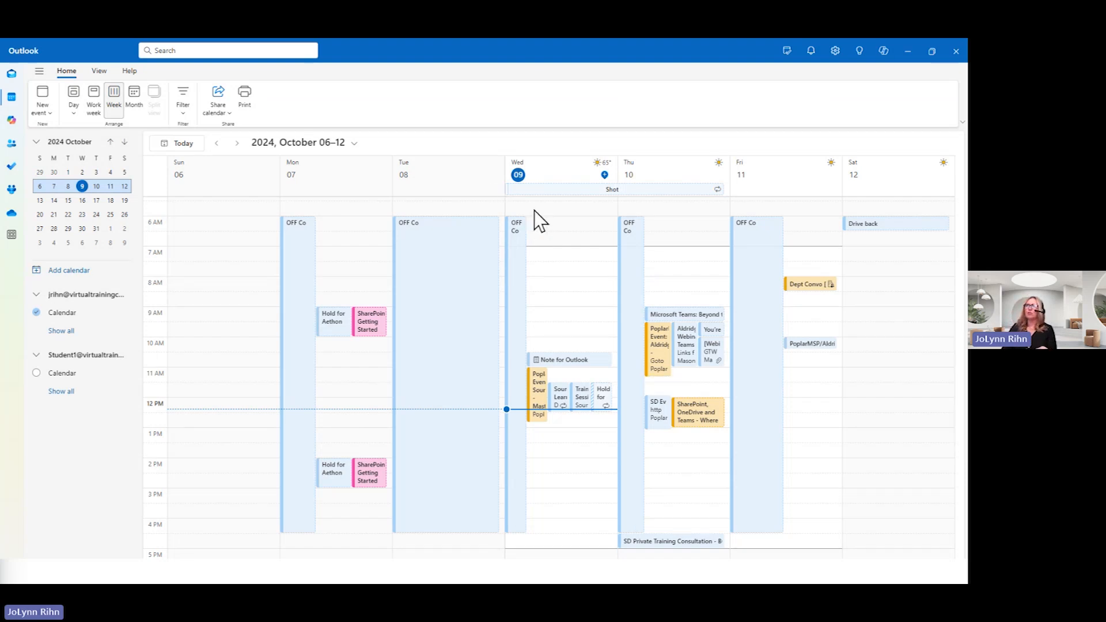
Examine the options of a blank new event form, including the description formatting, and close it without saving
{"action": "left_click", "coordinate": [44, 101]}
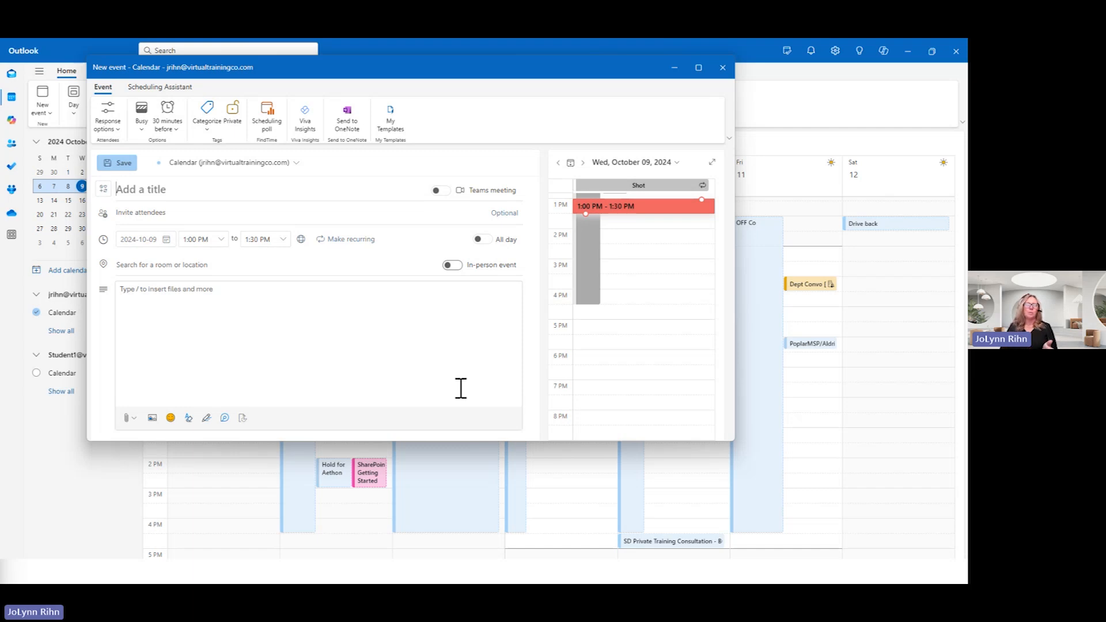
{"action": "left_click", "coordinate": [218, 296]}
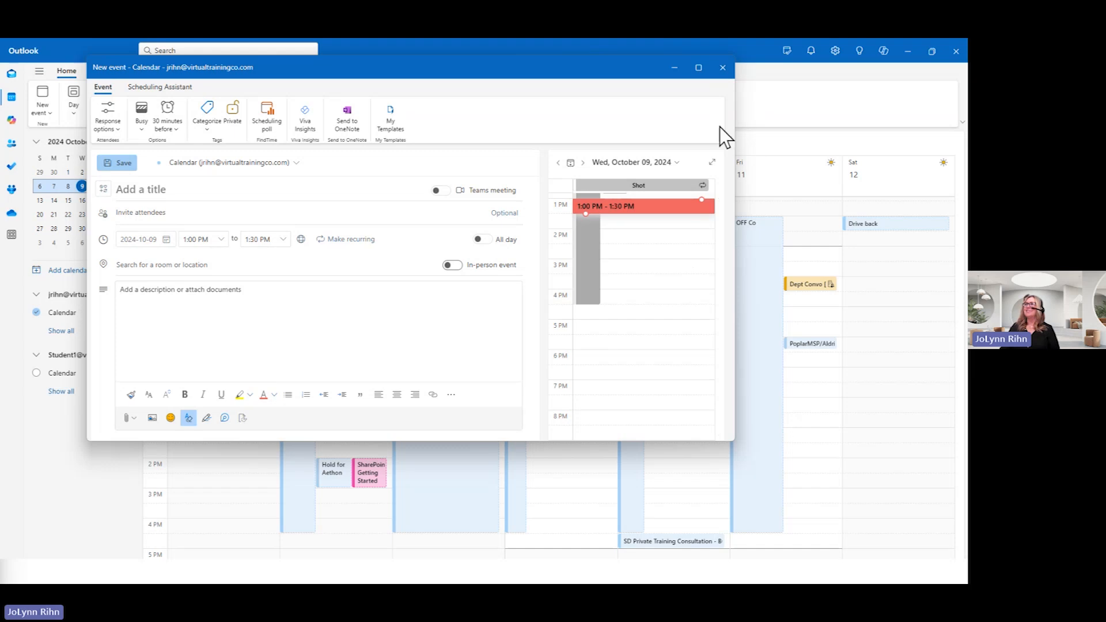
{"action": "left_click", "coordinate": [722, 68]}
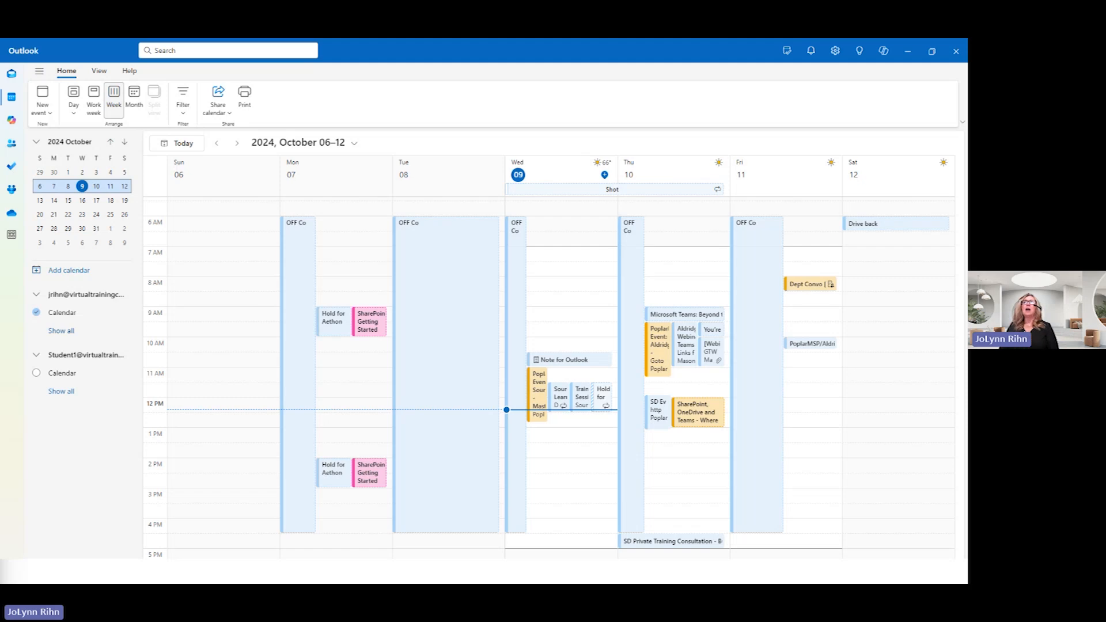
Go to People and browse the entries in the main account's own contacts
{"action": "left_click", "coordinate": [11, 149]}
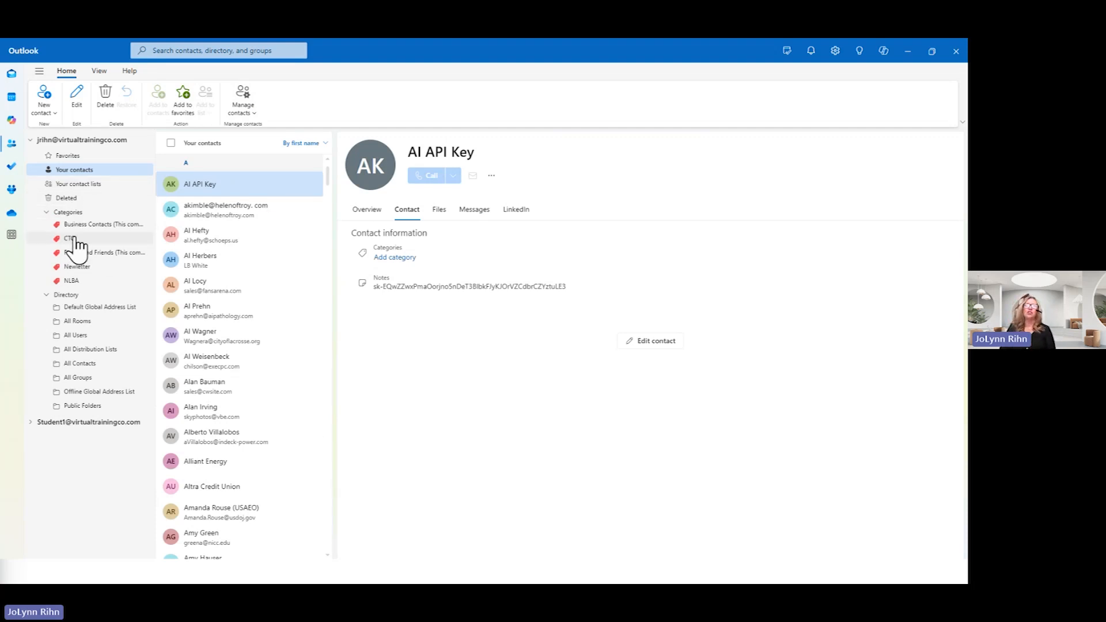
{"action": "left_click", "coordinate": [70, 171]}
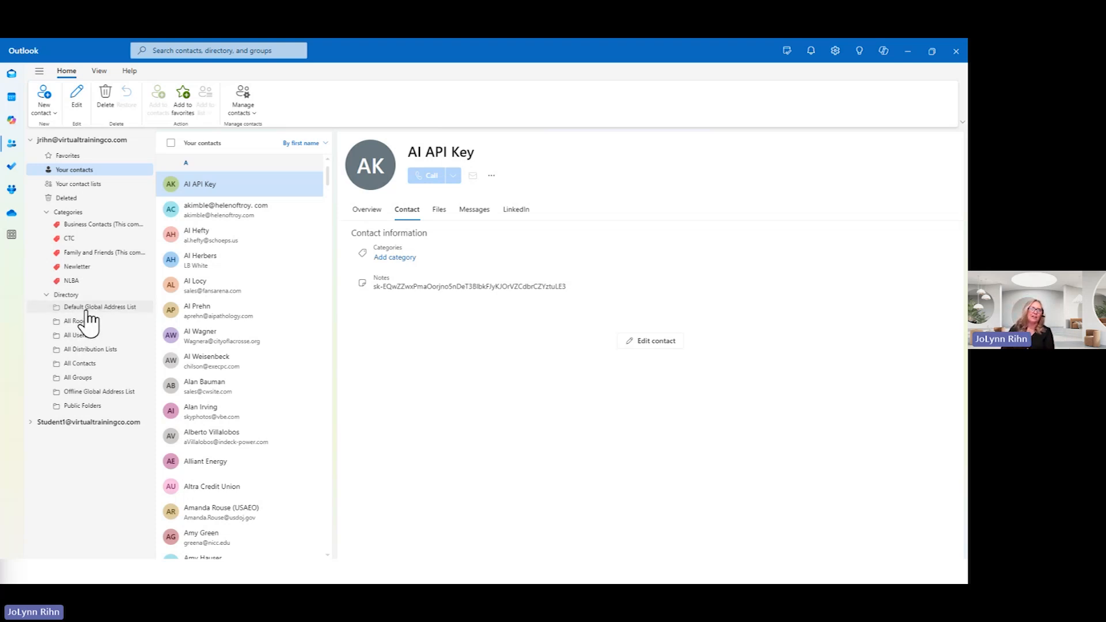
{"action": "left_click", "coordinate": [64, 173]}
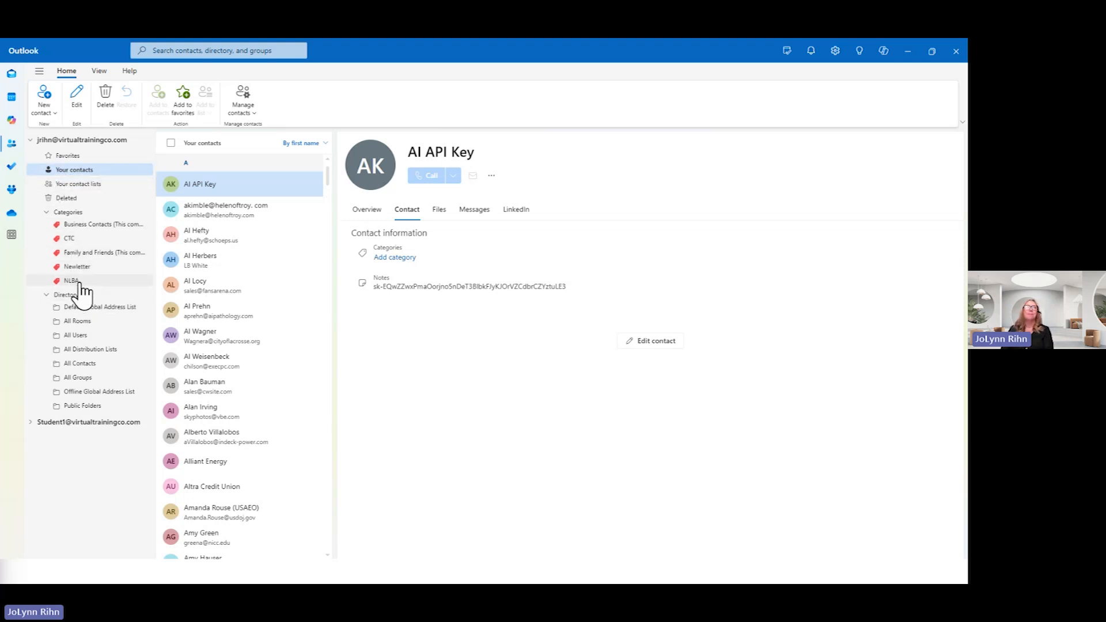
{"action": "left_click", "coordinate": [248, 237]}
{"action": "left_click", "coordinate": [232, 316]}
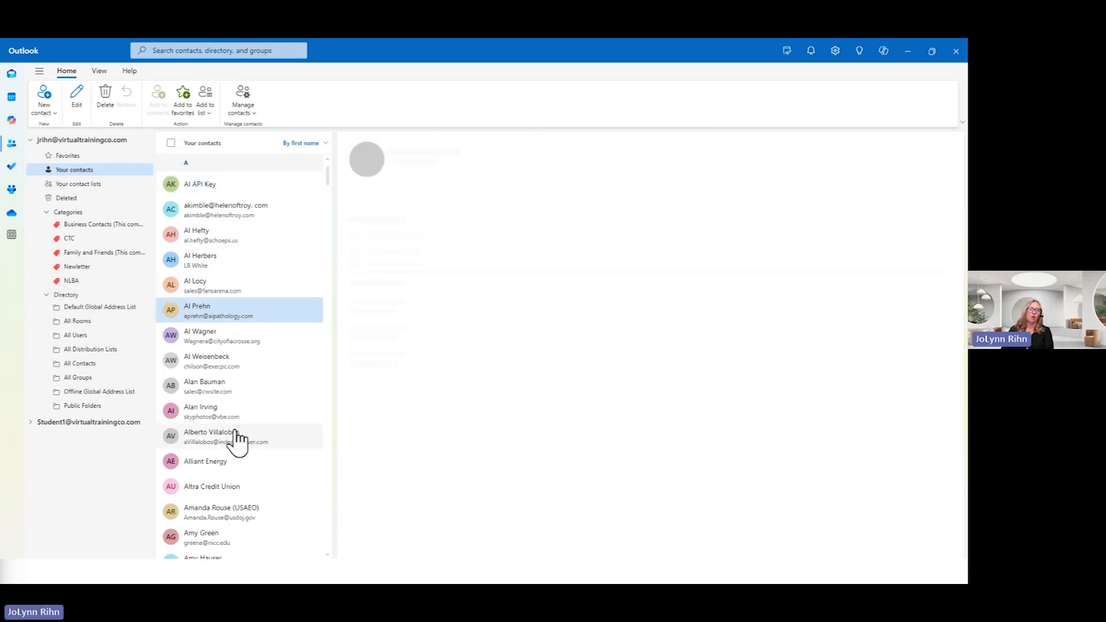
Review the contact information and shared files of the Indeck Power Equipment Company contact, and examine its editable fields without changing them
{"action": "left_click", "coordinate": [234, 442]}
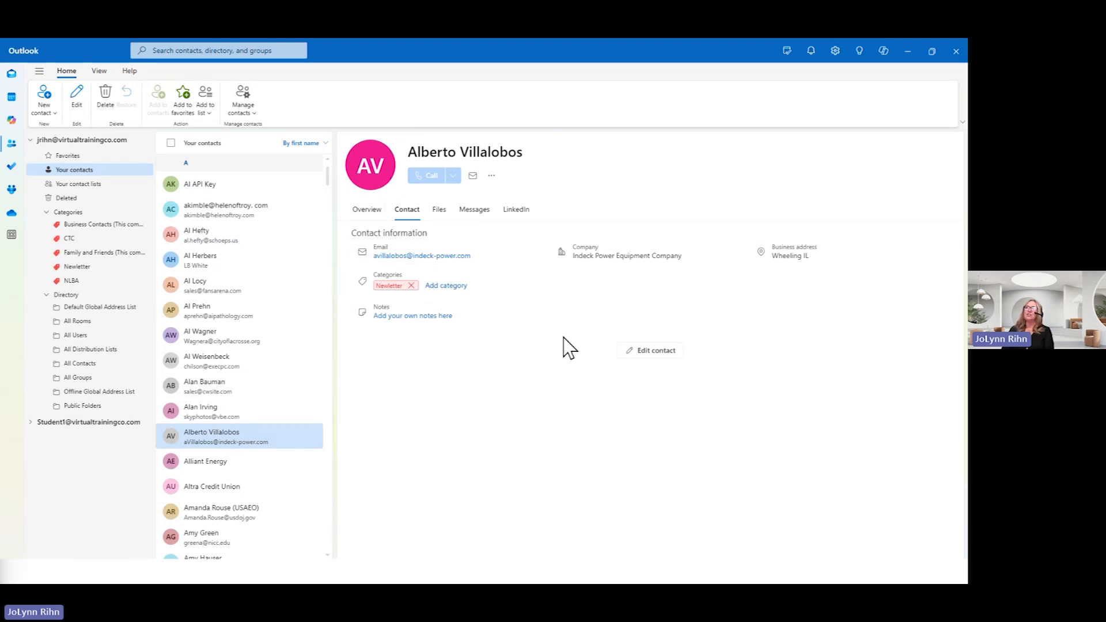
{"action": "left_click", "coordinate": [439, 215]}
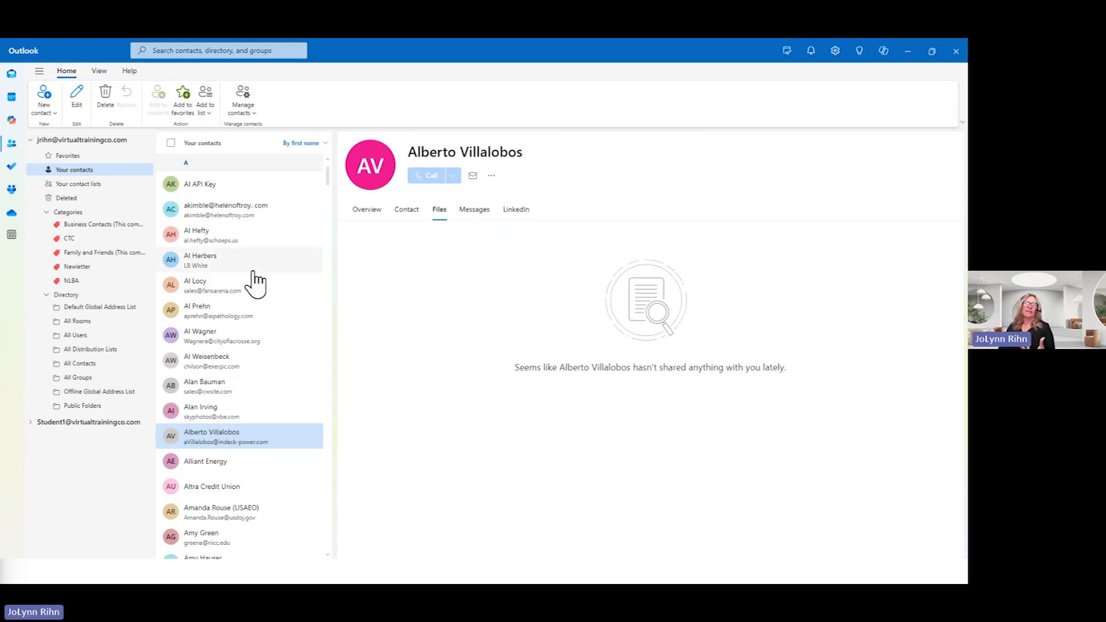
{"action": "scroll", "coordinate": [260, 285], "scroll_direction": "down", "scroll_amount": 3}
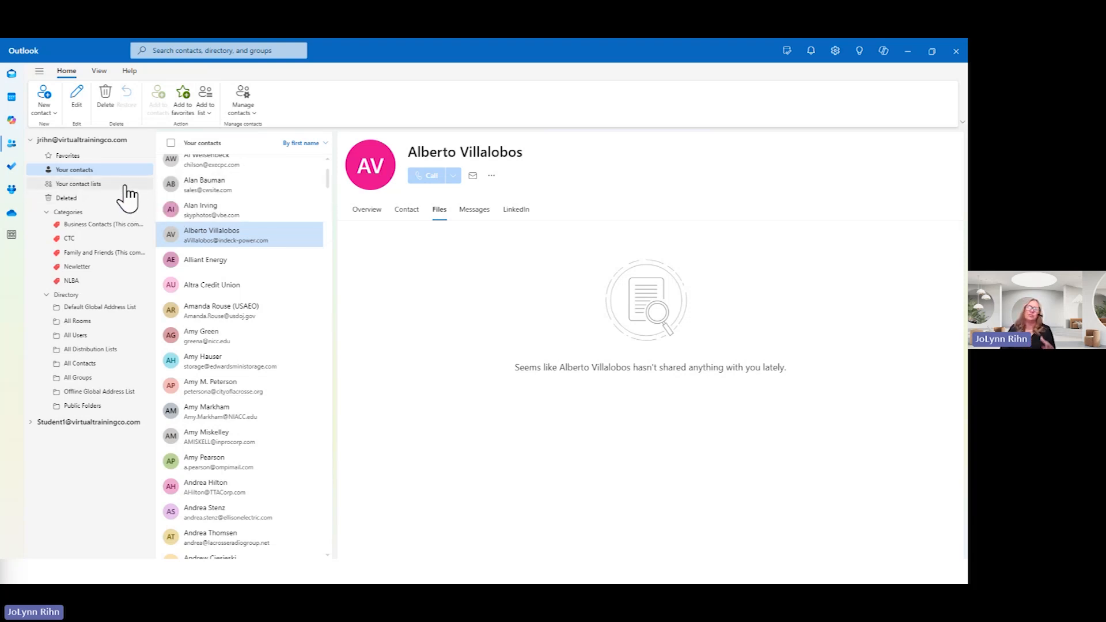
{"action": "left_click", "coordinate": [79, 95]}
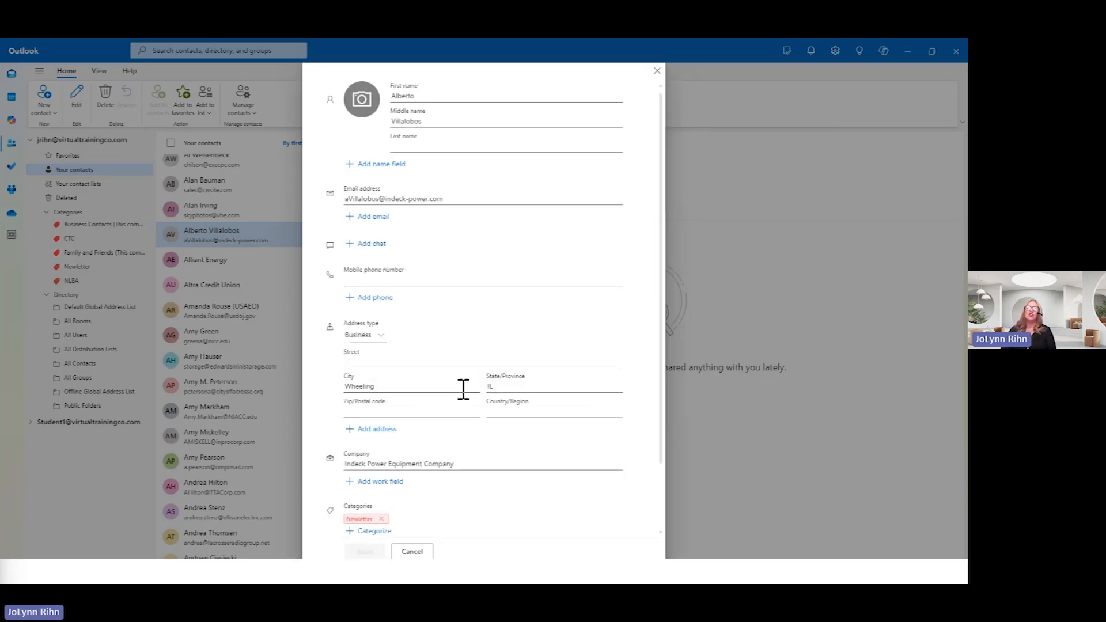
{"action": "scroll", "coordinate": [485, 325], "scroll_direction": "down", "scroll_amount": 2}
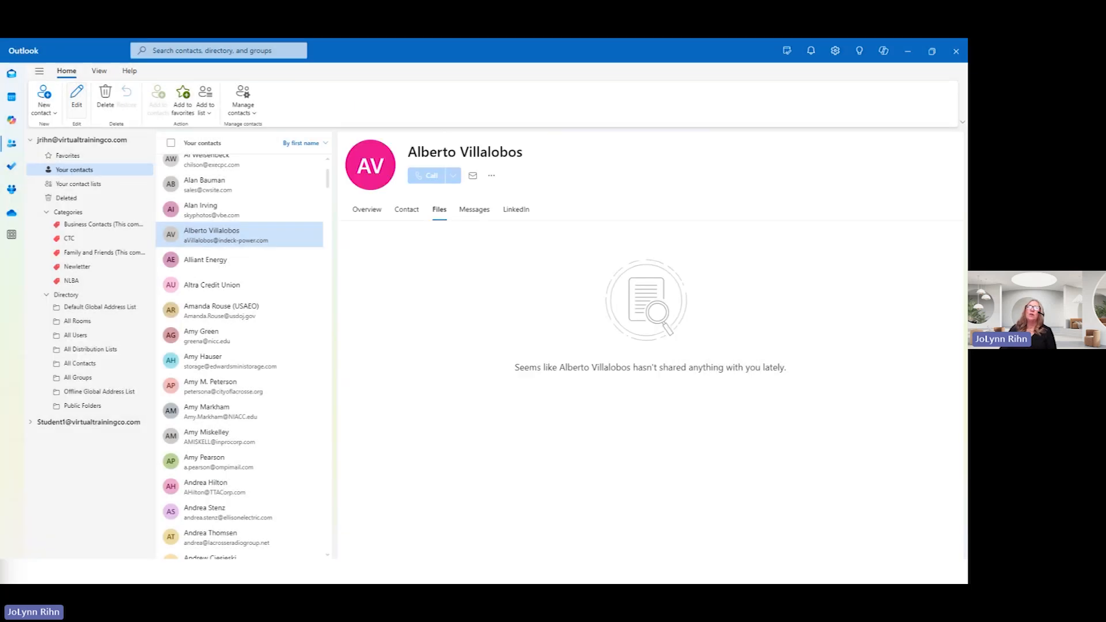
Return to Mail and open the Inbox of the first account
{"action": "left_click", "coordinate": [11, 74]}
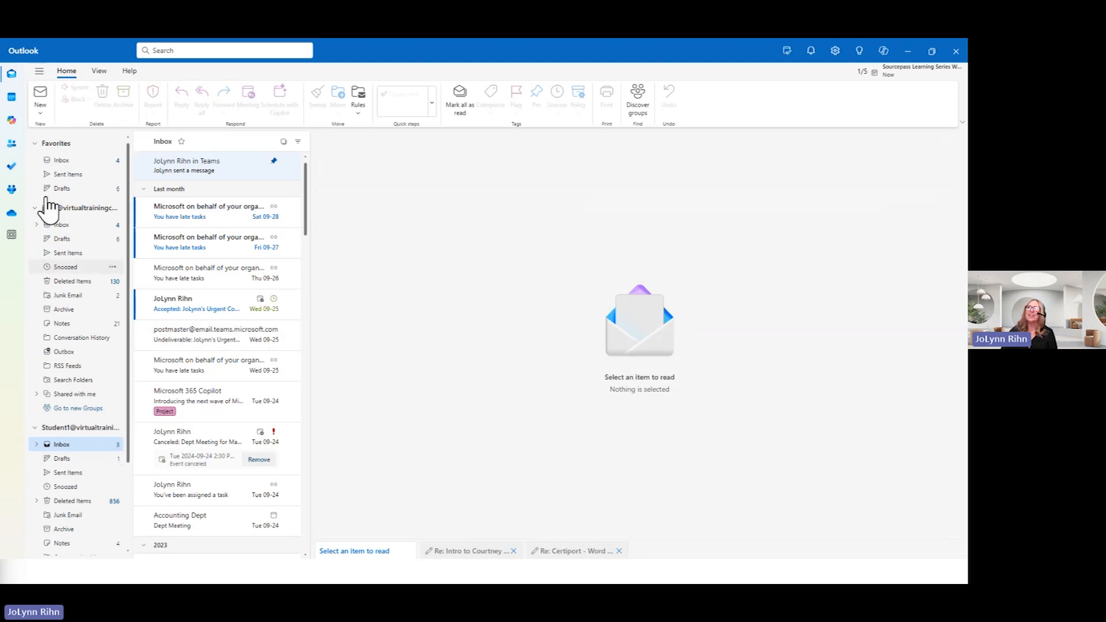
{"action": "left_click", "coordinate": [91, 223]}
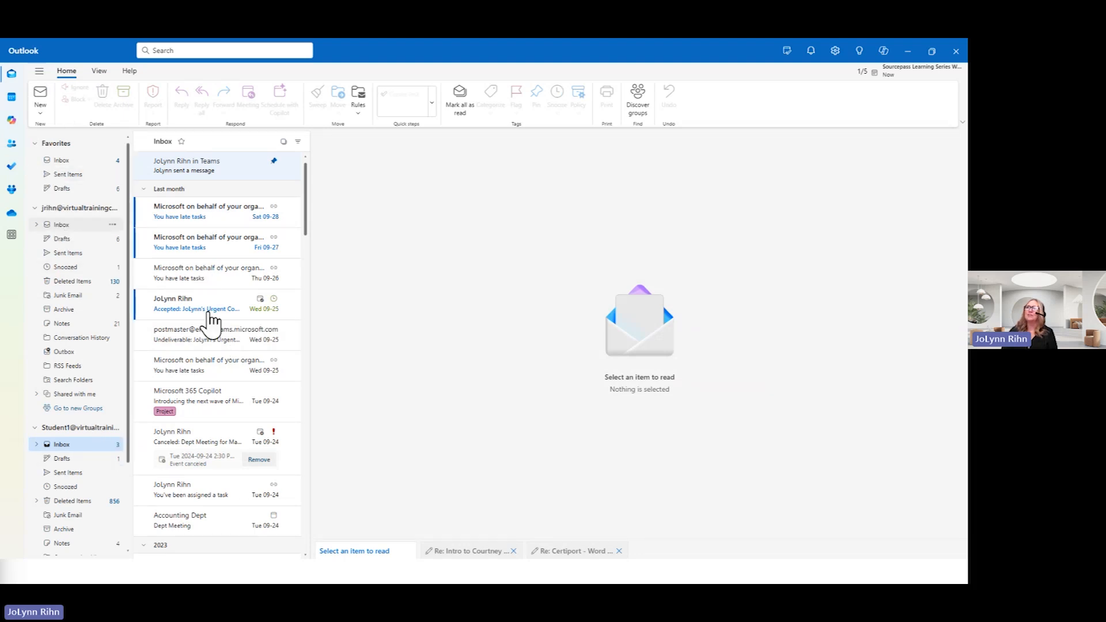
Assign the SmartDolphins category to today's Inbox message about the upcoming webinar
{"action": "right_click", "coordinate": [192, 303]}
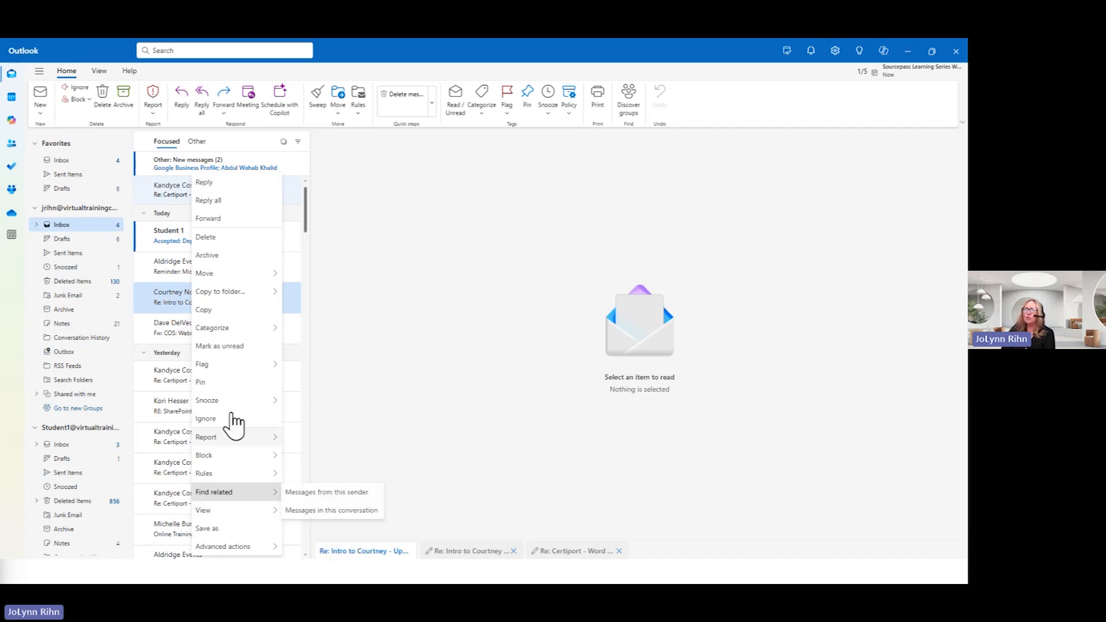
{"action": "mouse_move", "coordinate": [233, 334]}
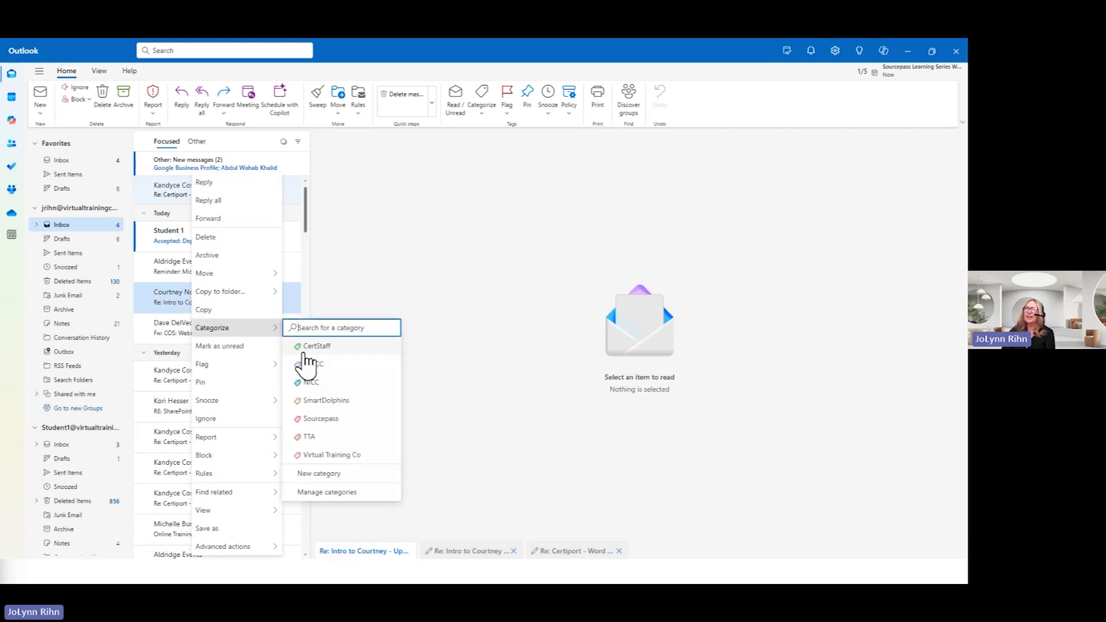
{"action": "left_click", "coordinate": [319, 403]}
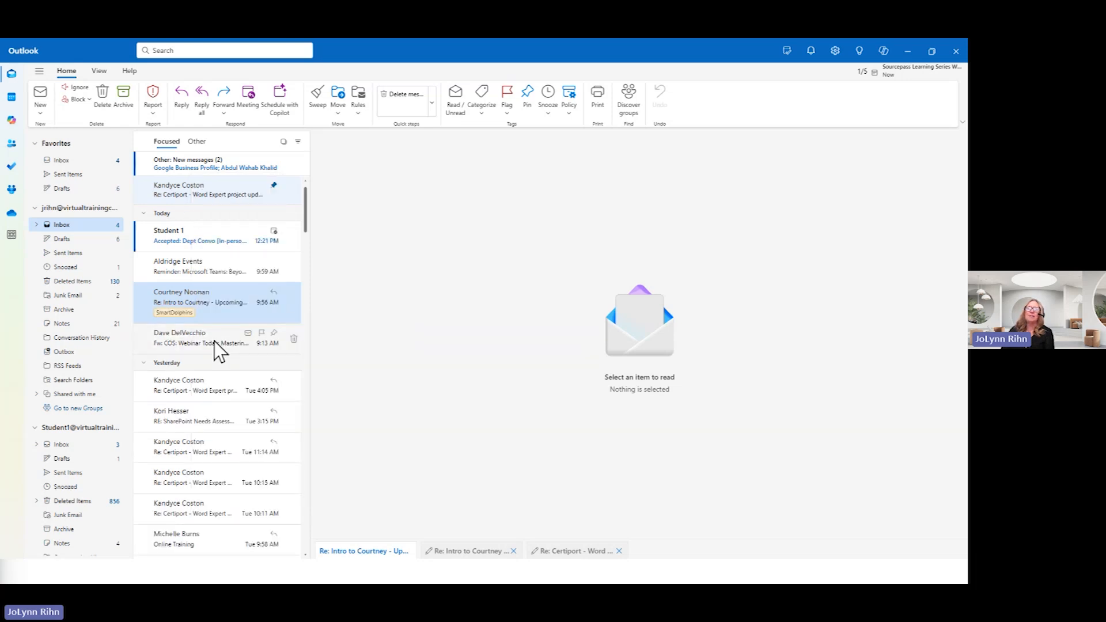
Open the categorized webinar message and examine the options available from its SmartDolphins label
{"action": "right_click", "coordinate": [173, 325]}
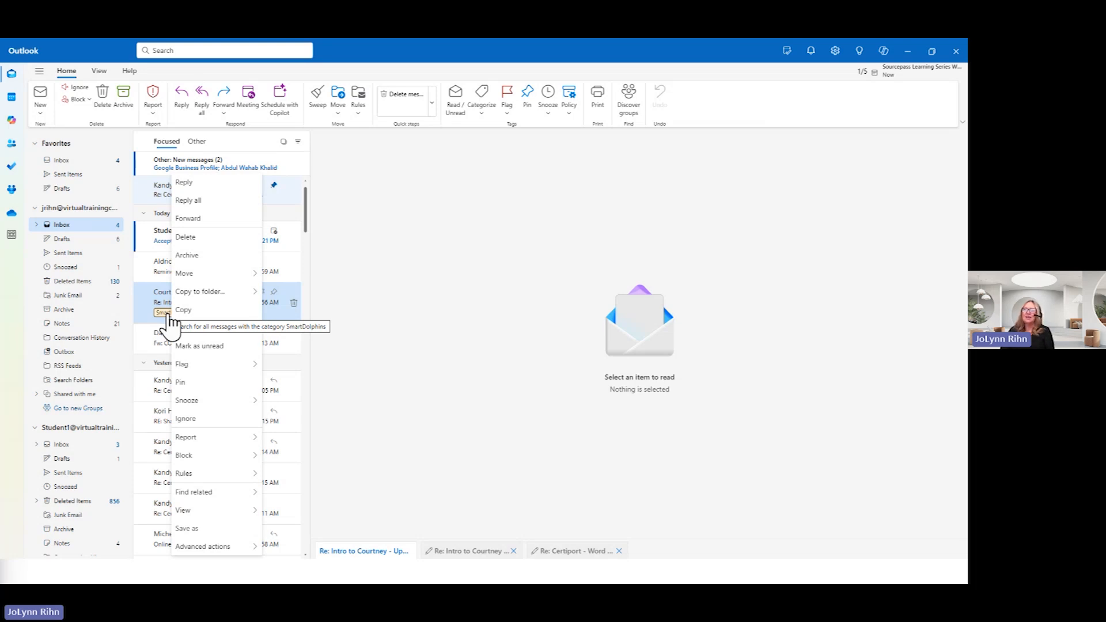
{"action": "key", "text": "Escape"}
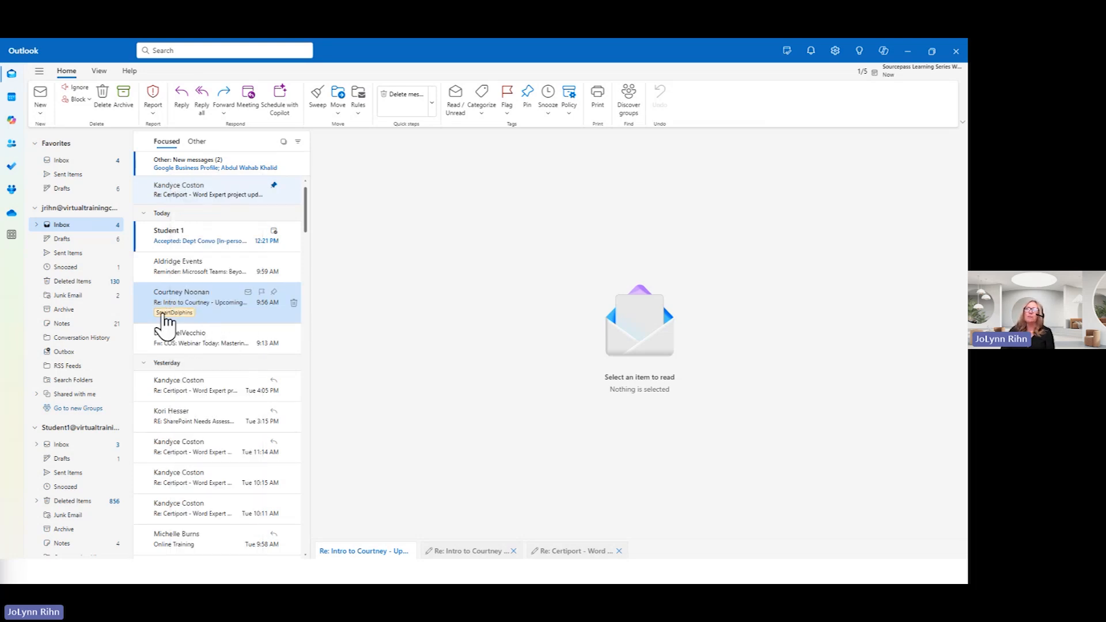
{"action": "right_click", "coordinate": [167, 321]}
{"action": "left_click", "coordinate": [165, 321]}
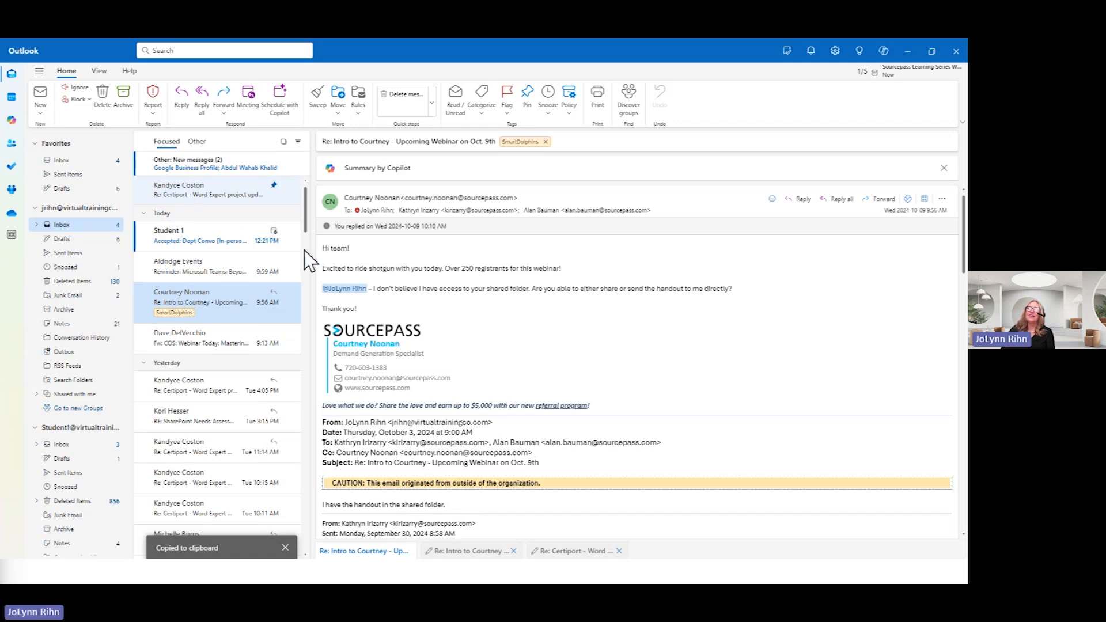
{"action": "right_click", "coordinate": [186, 323]}
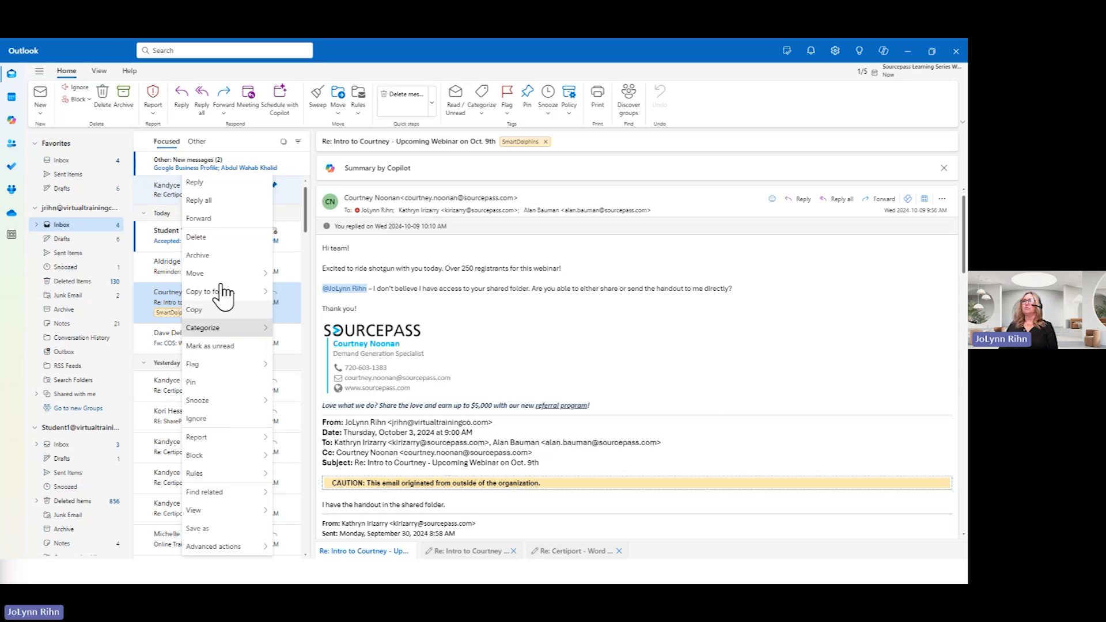
{"action": "right_click", "coordinate": [168, 315]}
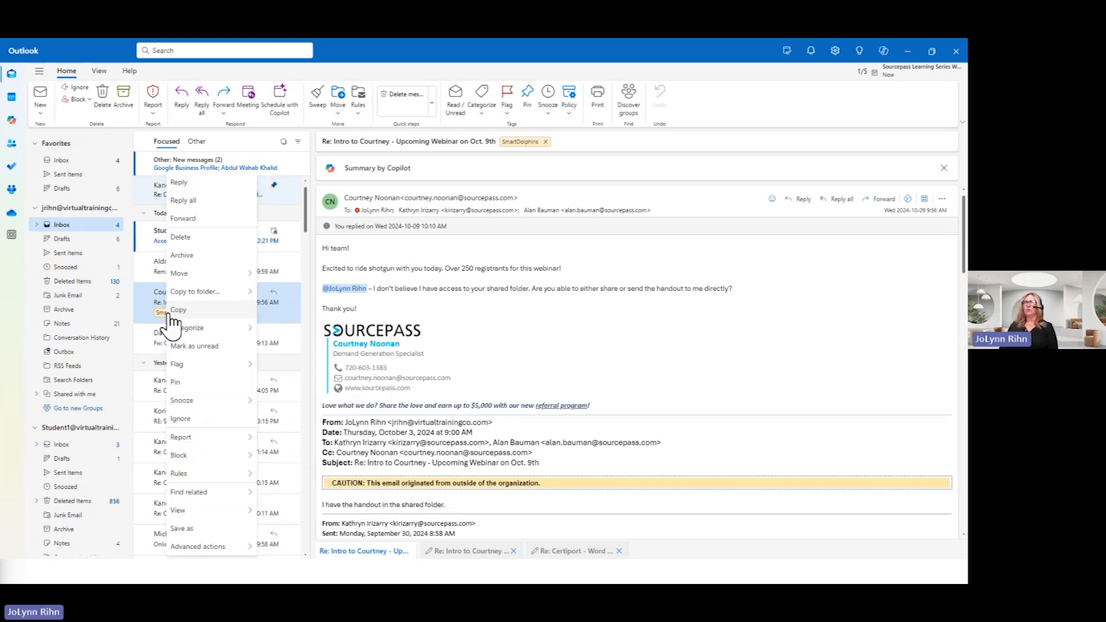
{"action": "left_click", "coordinate": [168, 311]}
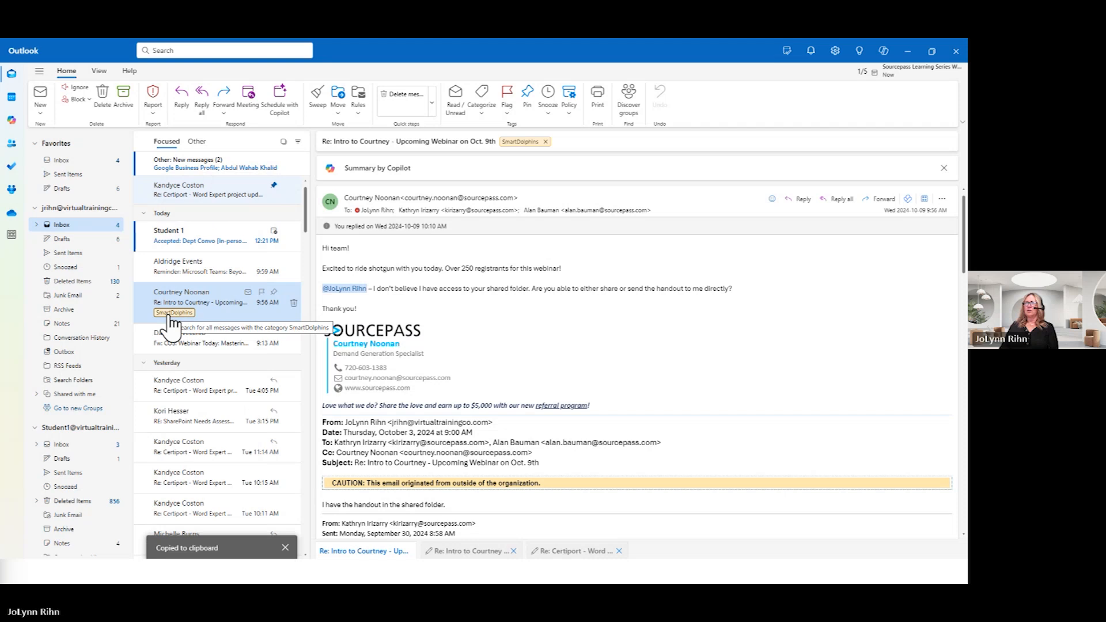
{"action": "left_click_drag", "start_coordinate": [171, 318], "coordinate": [35, 184]}
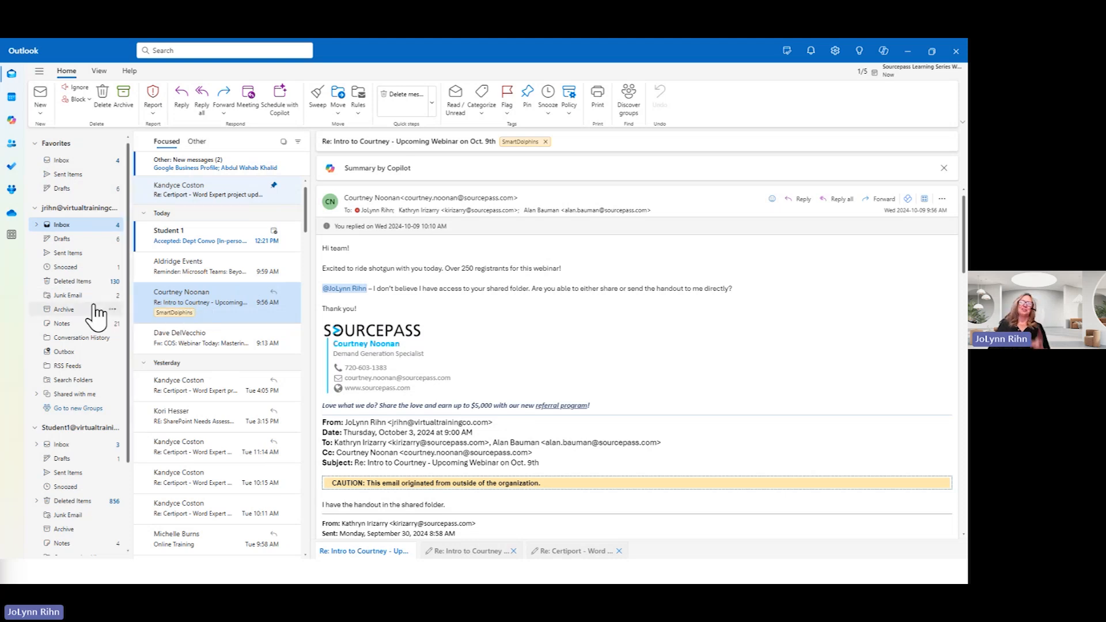
Review the category choices for the open webinar message and leave its assignment unchanged
{"action": "right_click", "coordinate": [188, 319]}
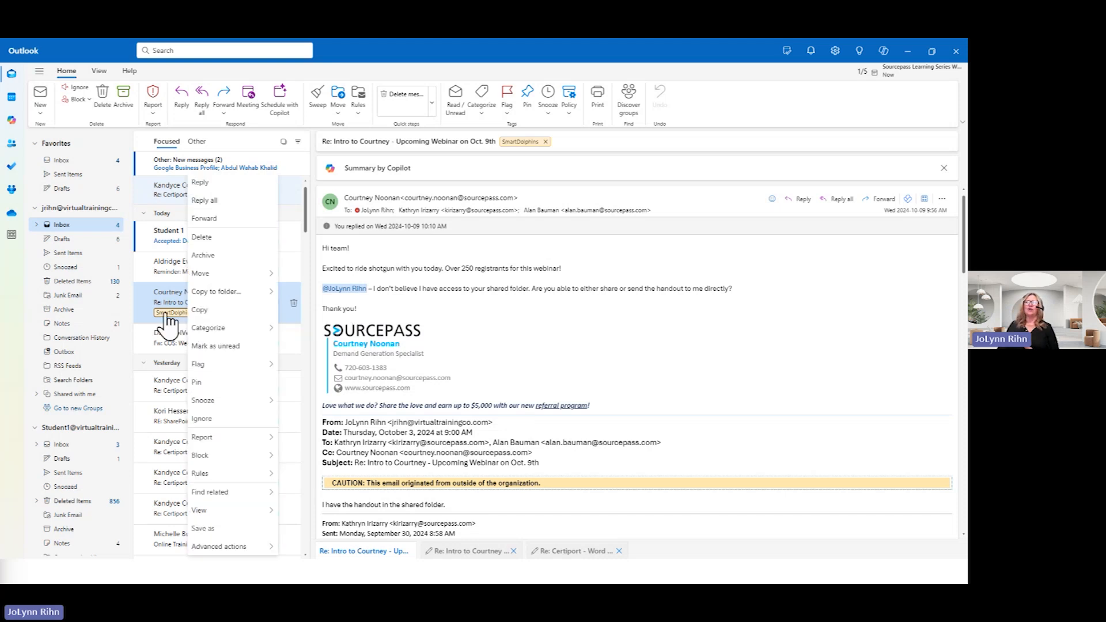
{"action": "mouse_move", "coordinate": [214, 333]}
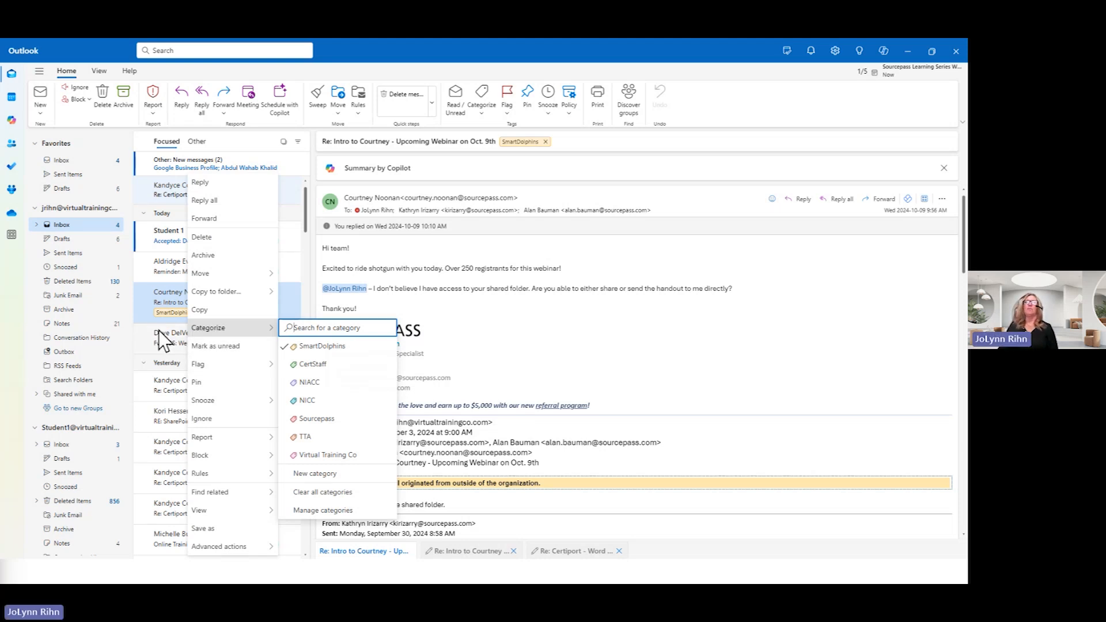
{"action": "left_click", "coordinate": [164, 300]}
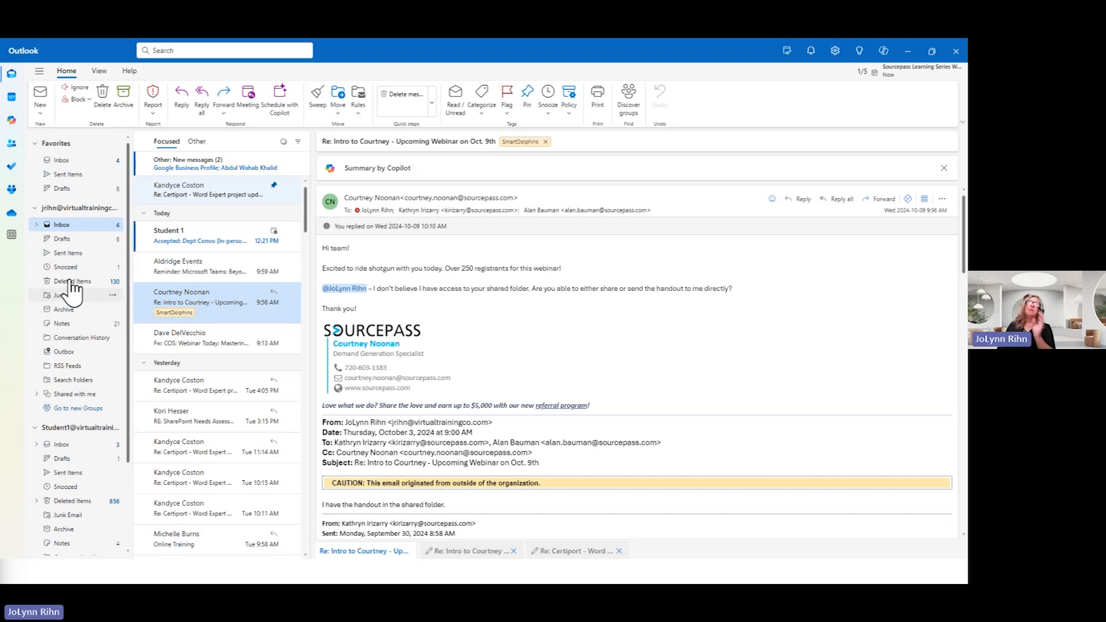
View the Tasks list in To Do, and go to Groups to look at the 365 Training and FM Tasks groups
{"action": "left_click", "coordinate": [11, 166]}
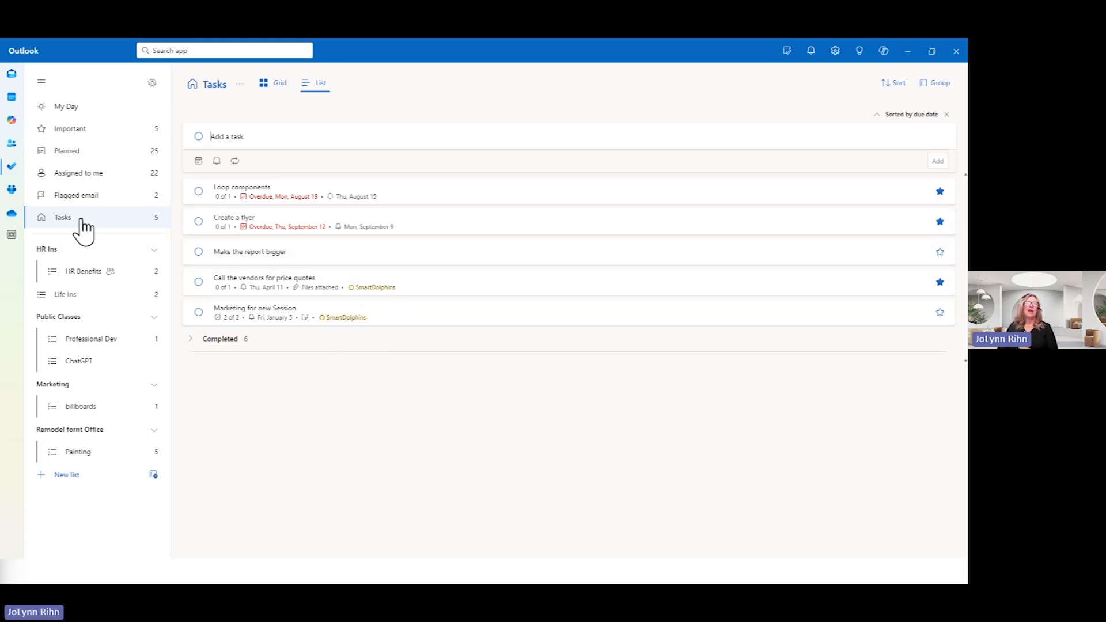
{"action": "left_click", "coordinate": [12, 194]}
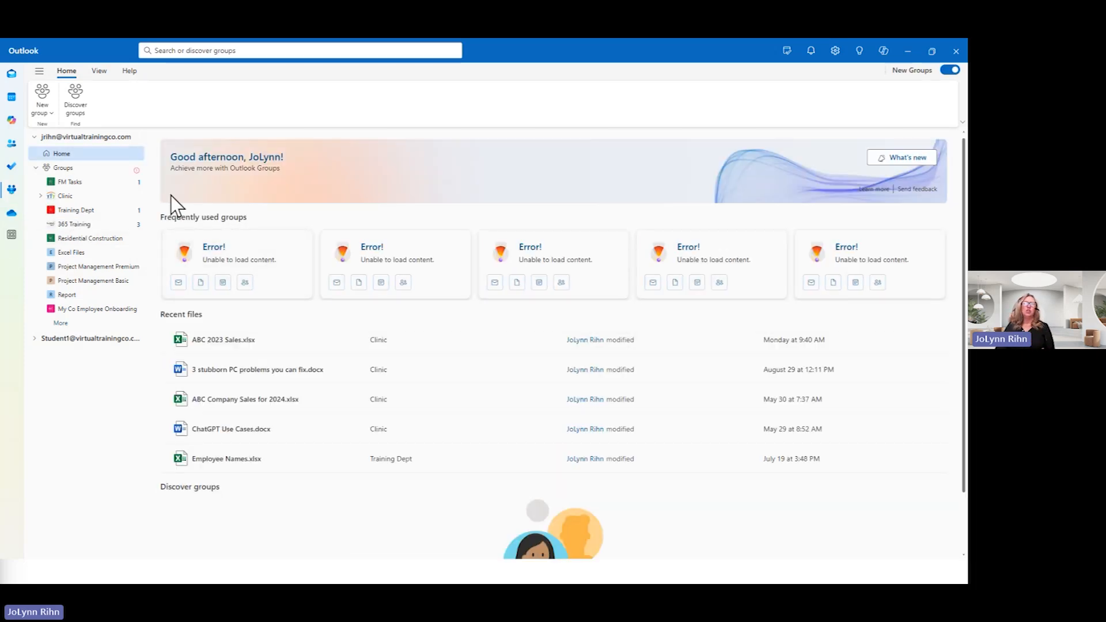
{"action": "left_click", "coordinate": [80, 224]}
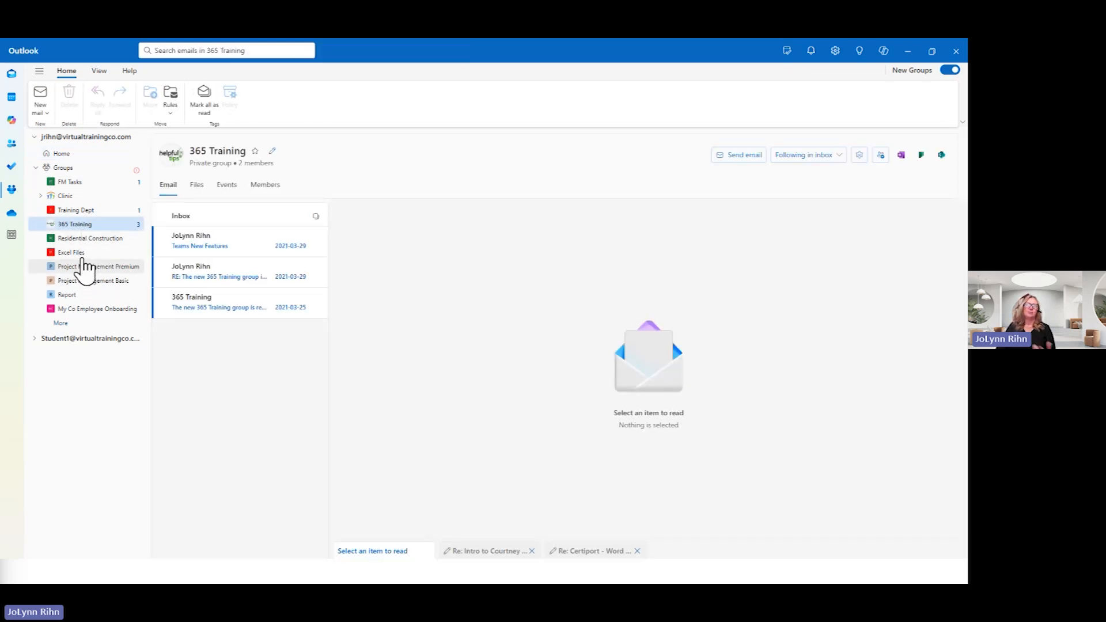
{"action": "left_click", "coordinate": [79, 183]}
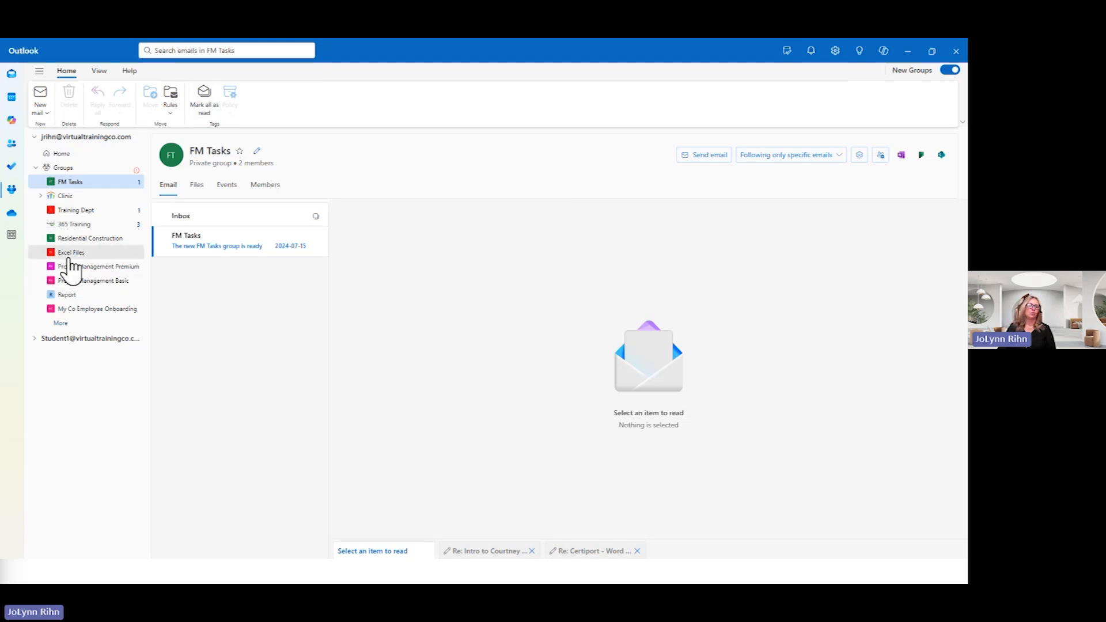
Open the Excel Files group and review its emails, files, events and members
{"action": "left_click", "coordinate": [70, 257]}
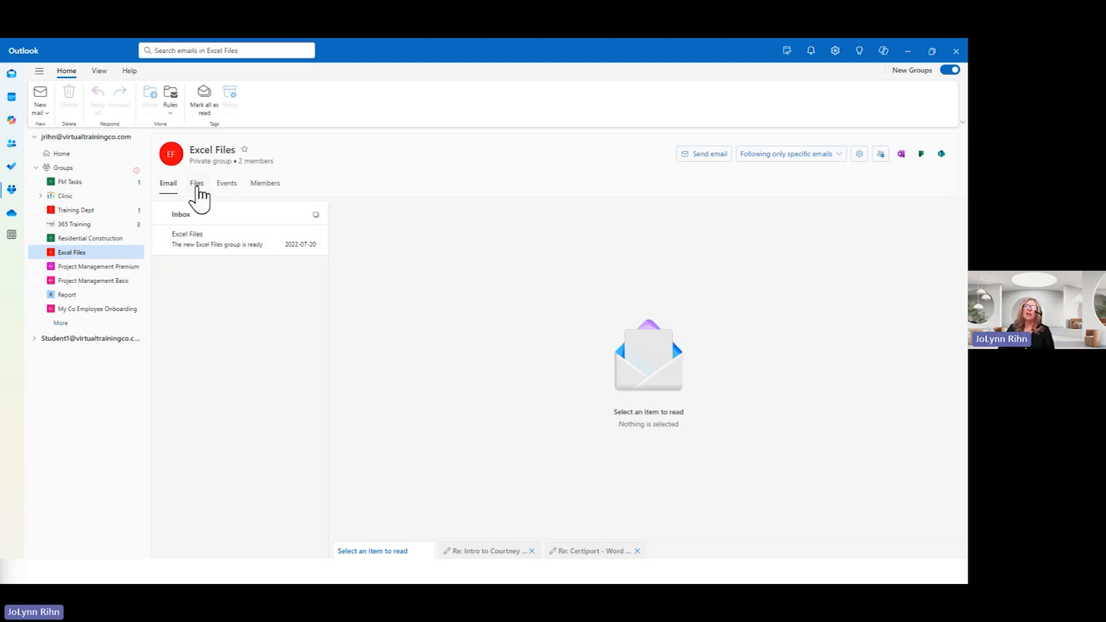
{"action": "left_click", "coordinate": [197, 184]}
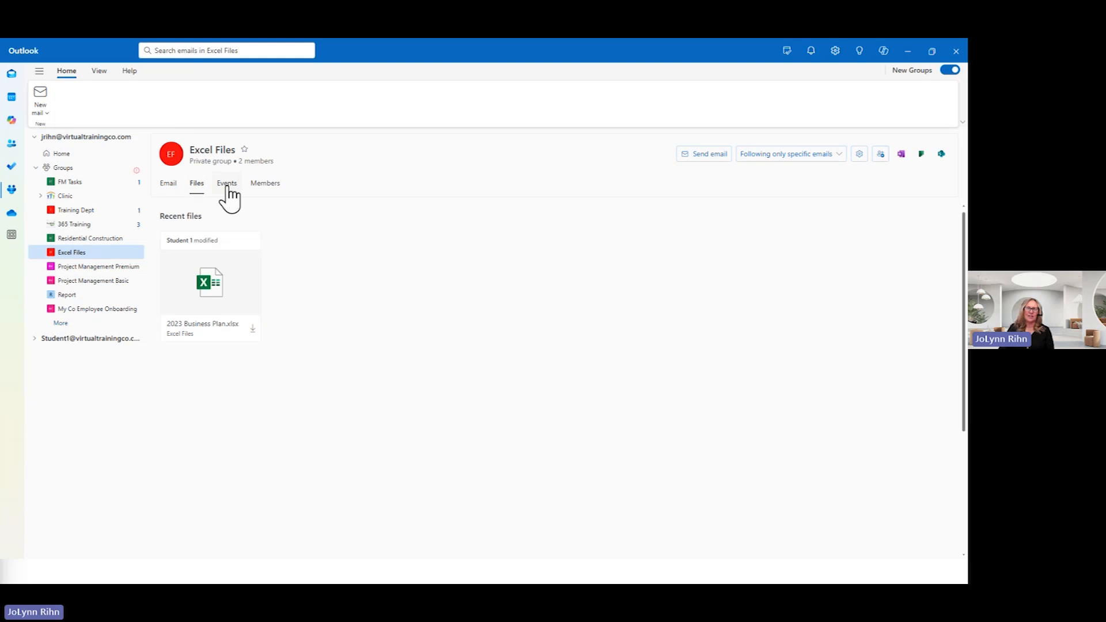
{"action": "left_click", "coordinate": [227, 184]}
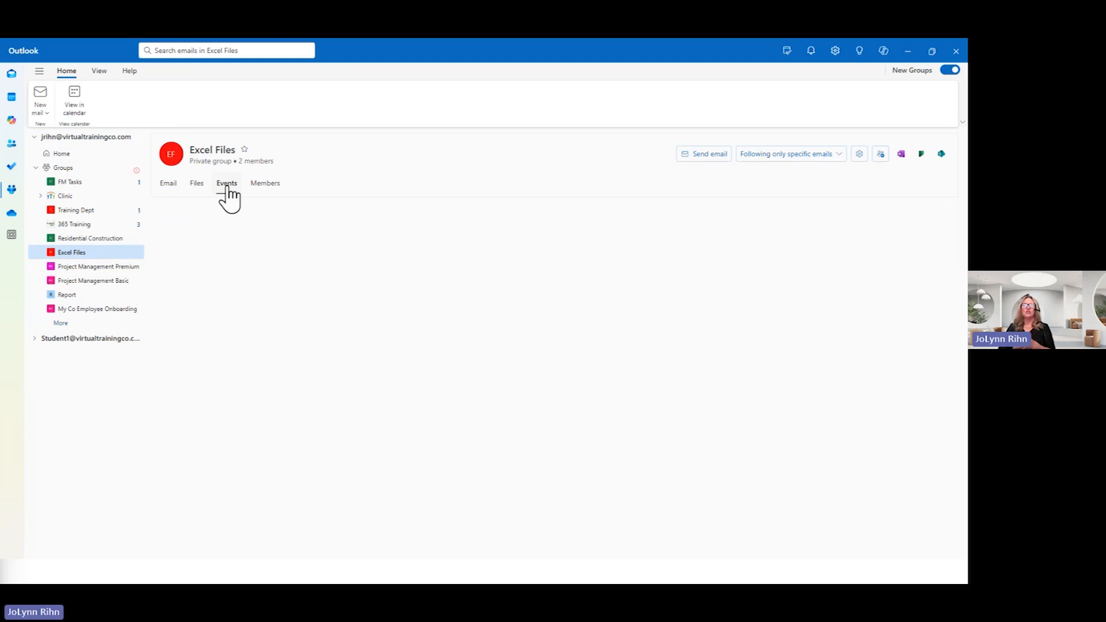
{"action": "left_click", "coordinate": [267, 187]}
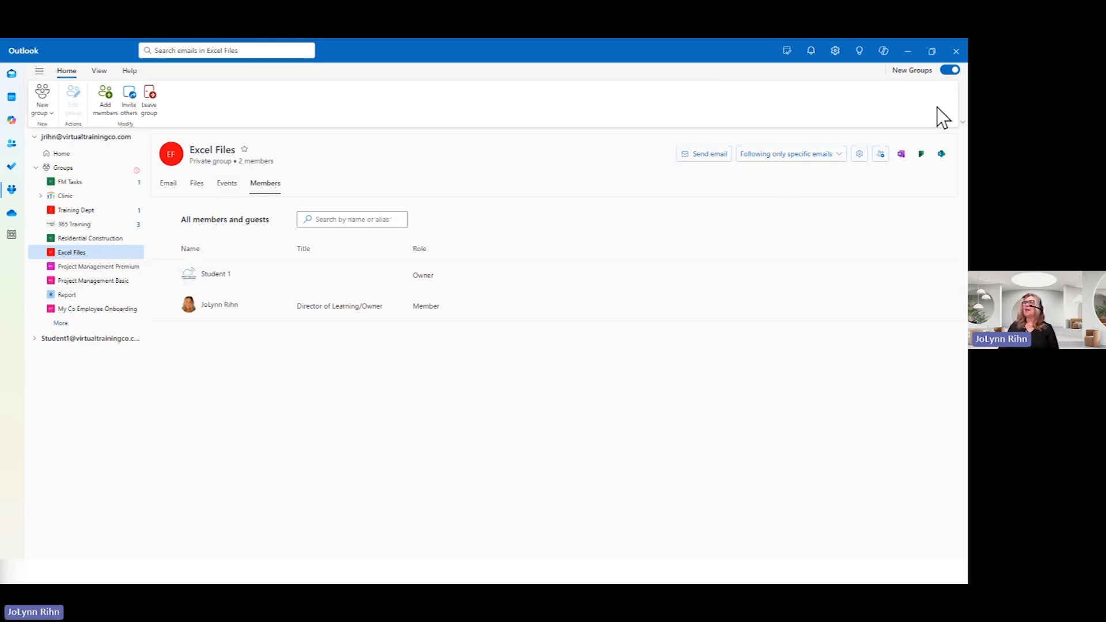
Open the settings and review the account pages for email accounts, automatic replies, signatures, categories, mobile devices and storage
{"action": "left_click", "coordinate": [836, 52]}
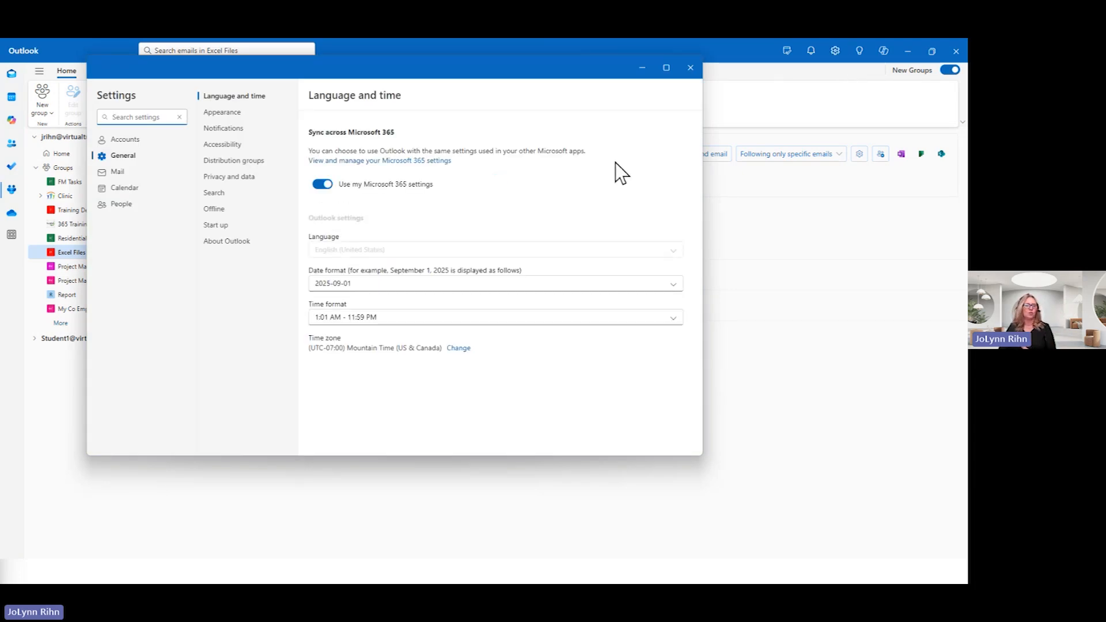
{"action": "left_click", "coordinate": [125, 142]}
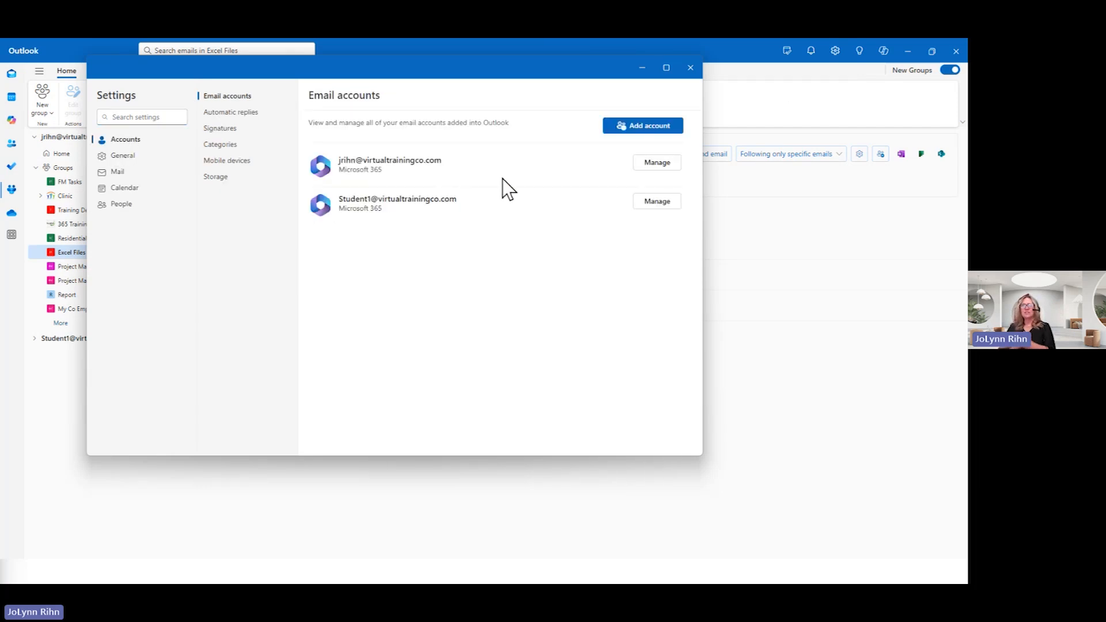
{"action": "left_click", "coordinate": [229, 112]}
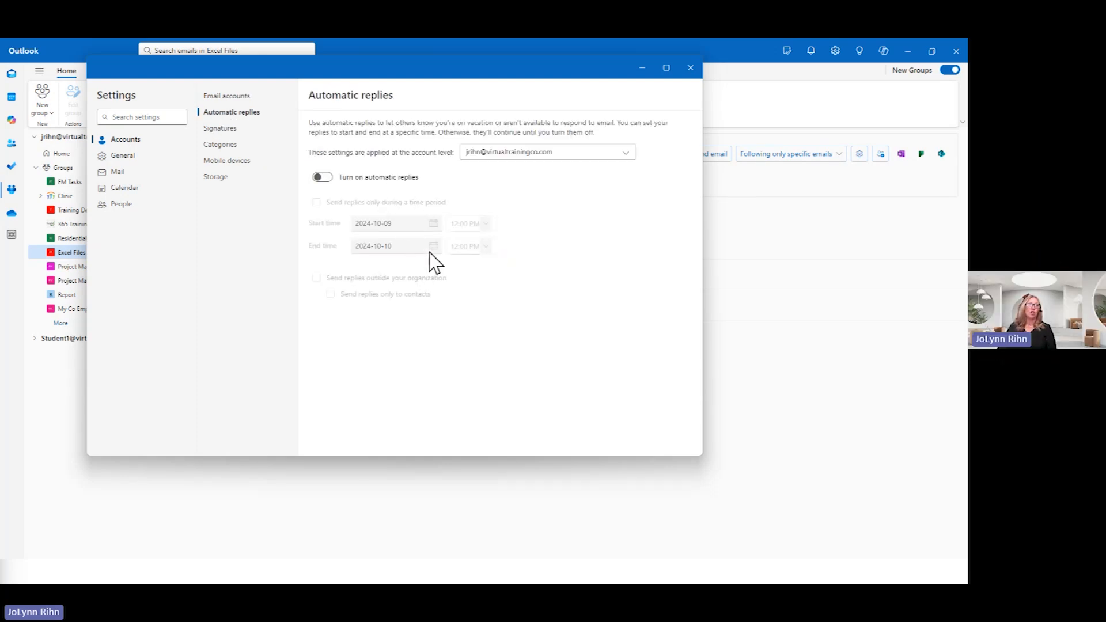
{"action": "left_click", "coordinate": [220, 130]}
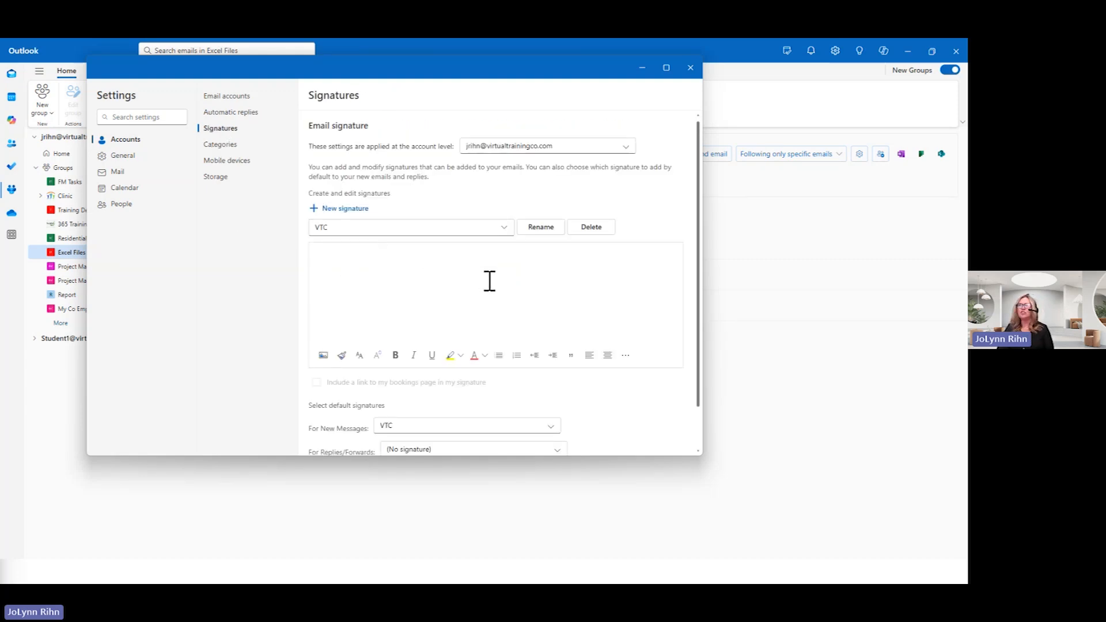
{"action": "left_click", "coordinate": [214, 145]}
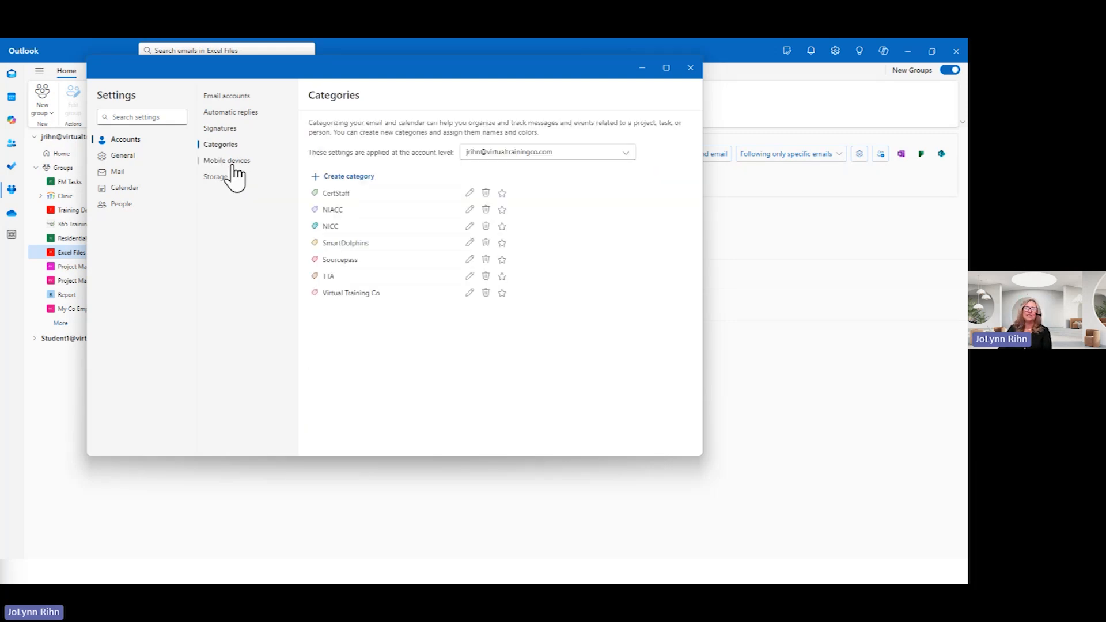
{"action": "left_click", "coordinate": [233, 166]}
{"action": "left_click", "coordinate": [221, 181]}
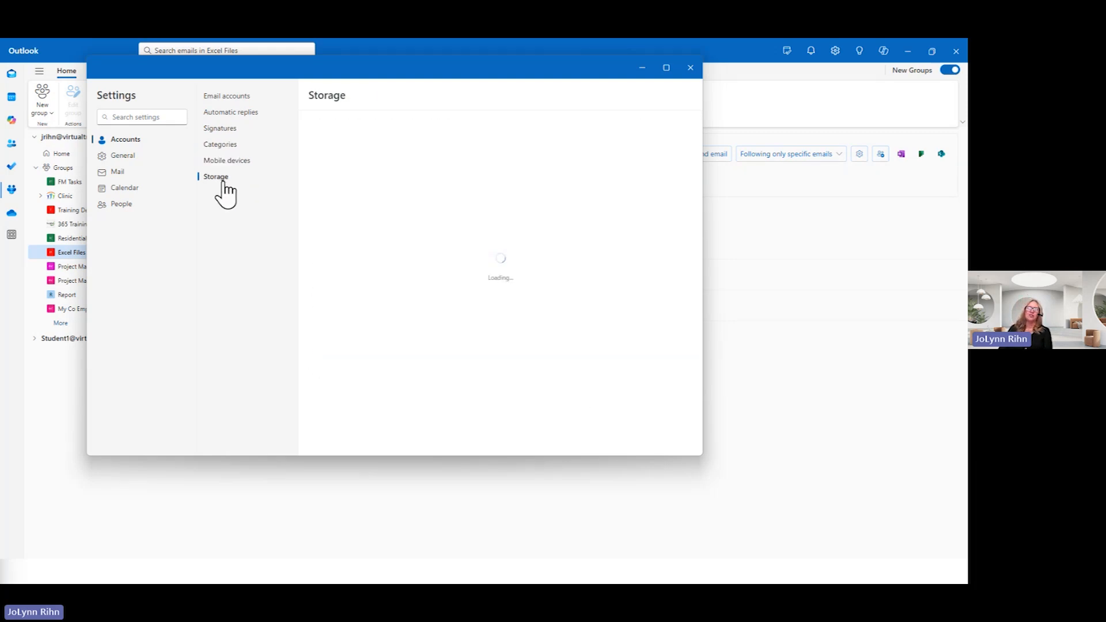
Review the general settings for language and time, appearance, notifications and start up
{"action": "left_click", "coordinate": [124, 156]}
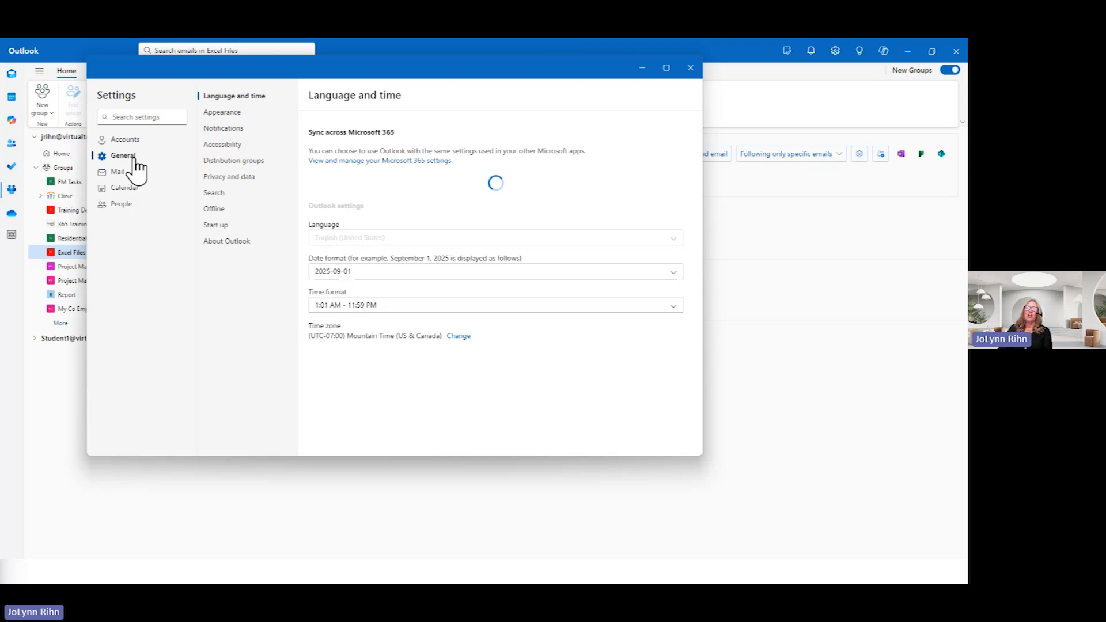
{"action": "left_click", "coordinate": [234, 114]}
{"action": "left_click", "coordinate": [236, 128]}
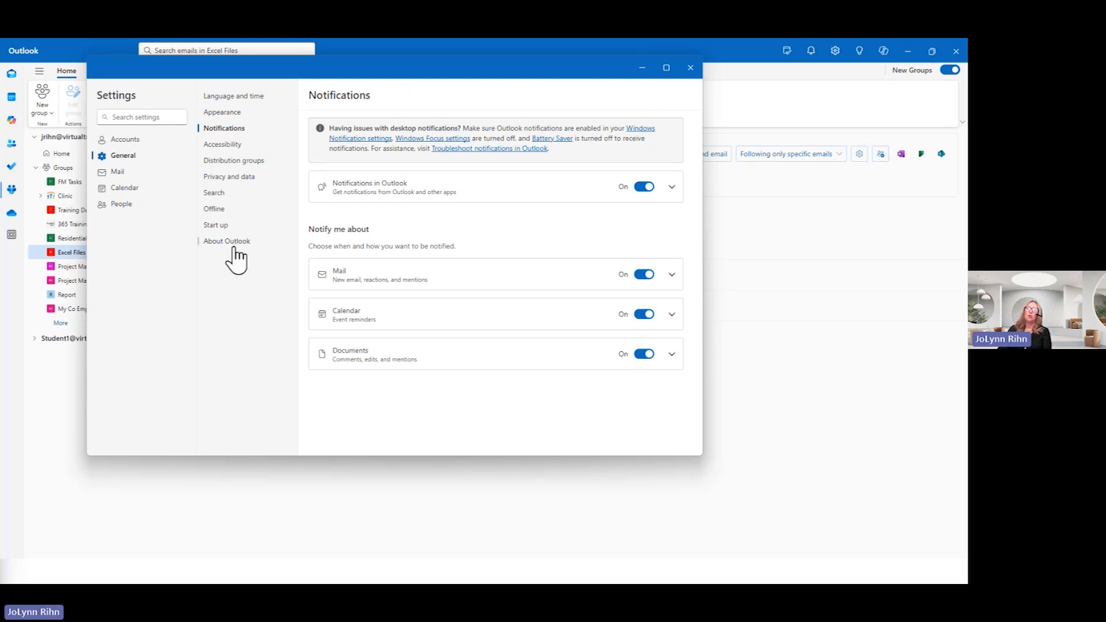
{"action": "left_click", "coordinate": [233, 225]}
Review the mail settings for layout, compose and reply, rules and attachments
{"action": "left_click", "coordinate": [116, 172]}
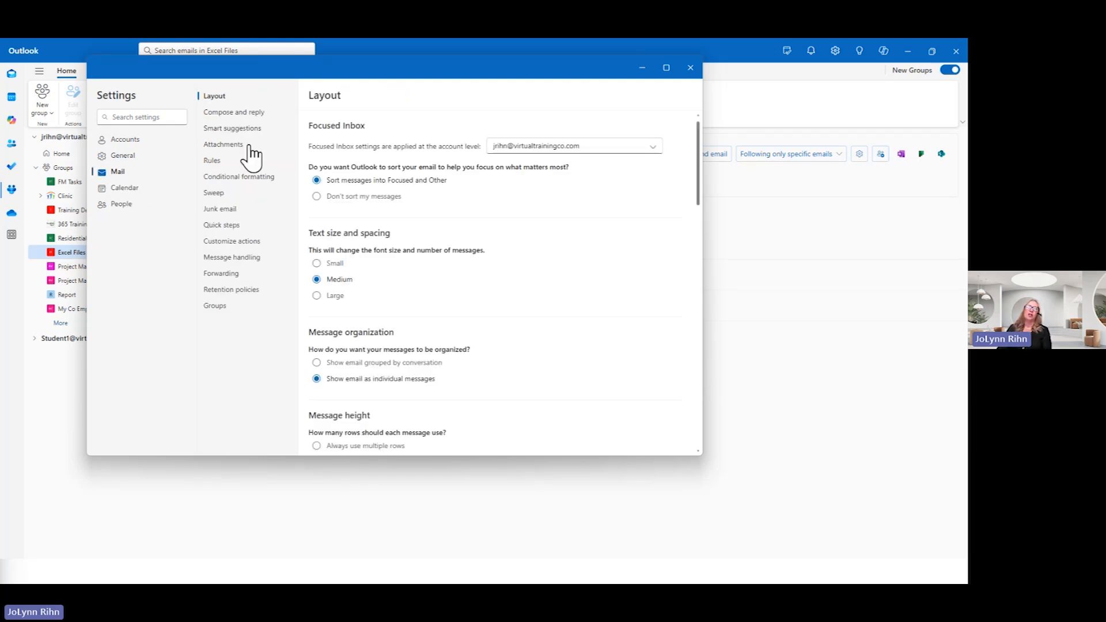
{"action": "left_click", "coordinate": [233, 113]}
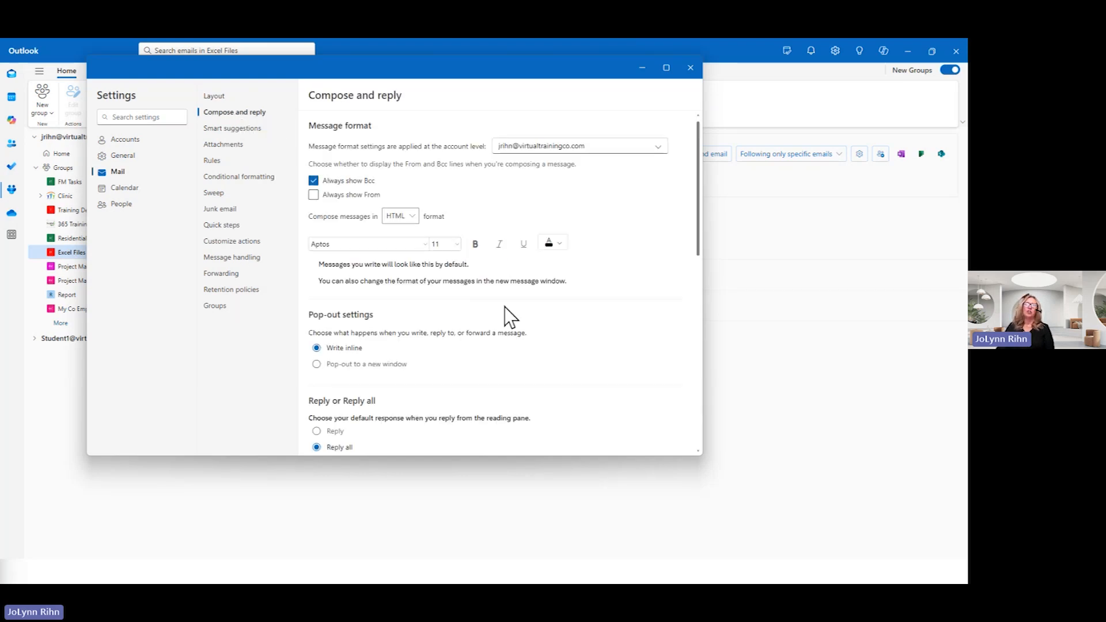
{"action": "scroll", "coordinate": [503, 363], "scroll_direction": "down", "scroll_amount": 1}
{"action": "scroll", "coordinate": [502, 362], "scroll_direction": "down", "scroll_amount": 3}
{"action": "scroll", "coordinate": [502, 362], "scroll_direction": "down", "scroll_amount": 5}
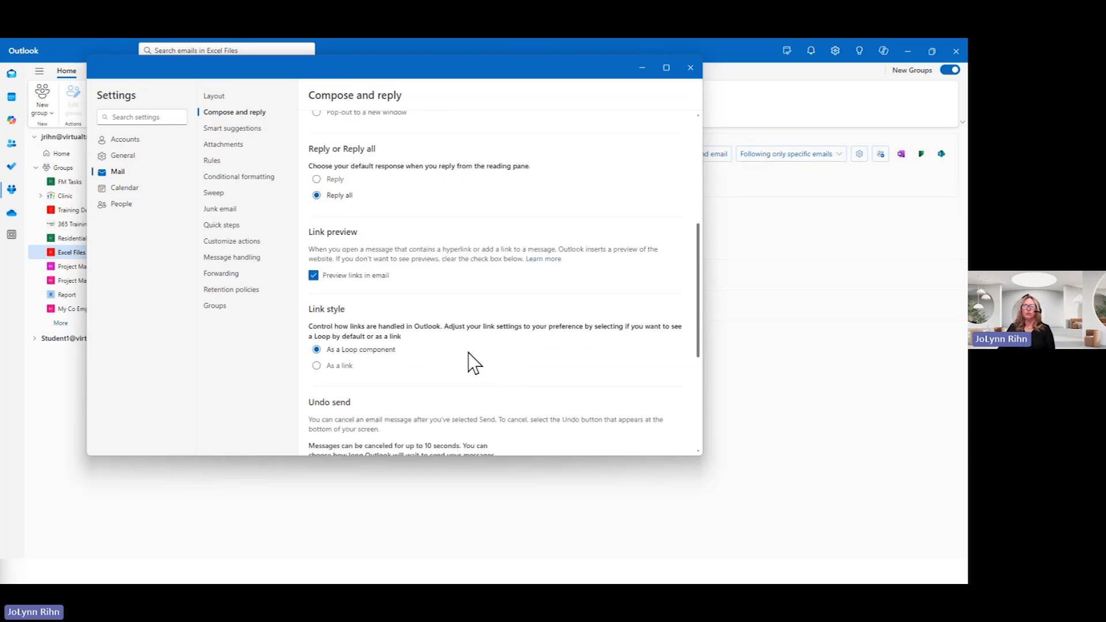
{"action": "left_click", "coordinate": [228, 162]}
{"action": "left_click", "coordinate": [232, 146]}
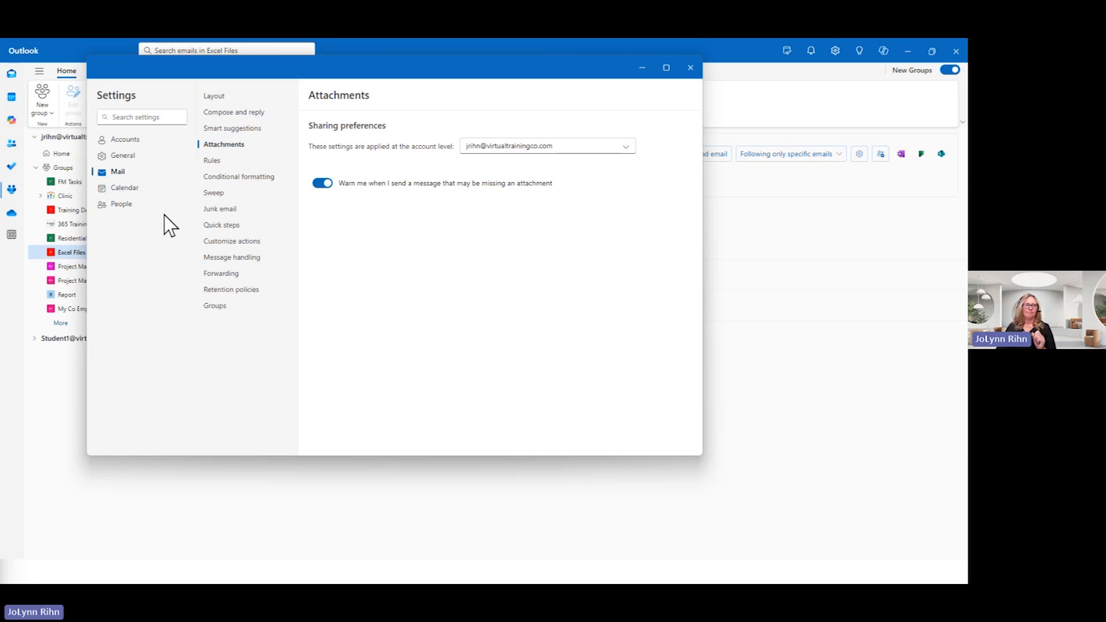
Review the calendar view settings and close the settings window
{"action": "left_click", "coordinate": [131, 192]}
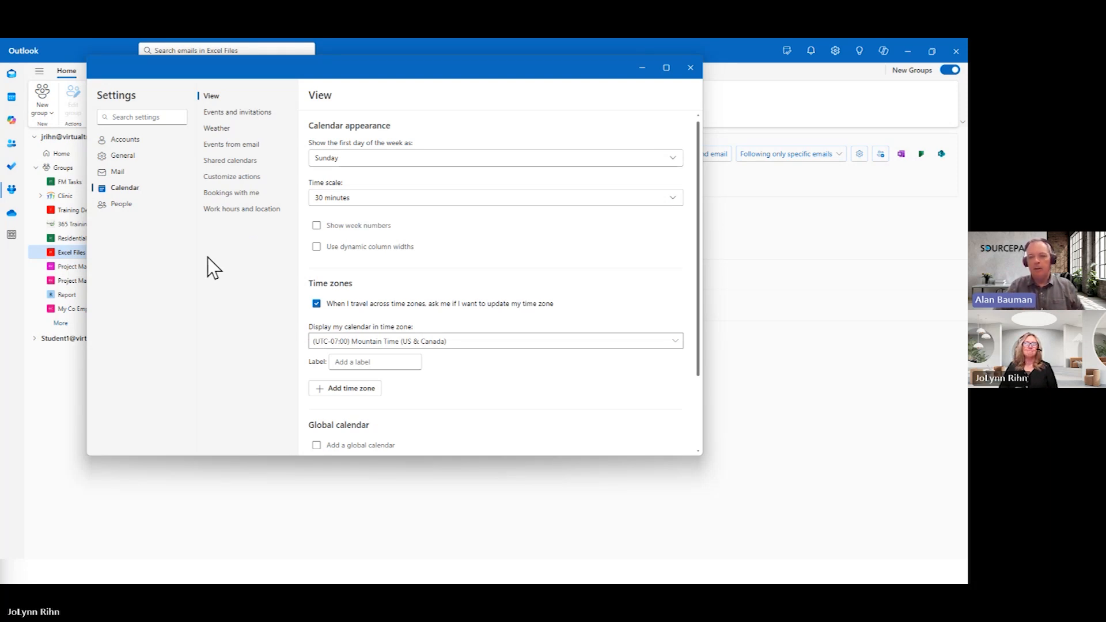
{"action": "left_click_drag", "start_coordinate": [378, 58], "coordinate": [465, 169]}
{"action": "left_click", "coordinate": [779, 180]}
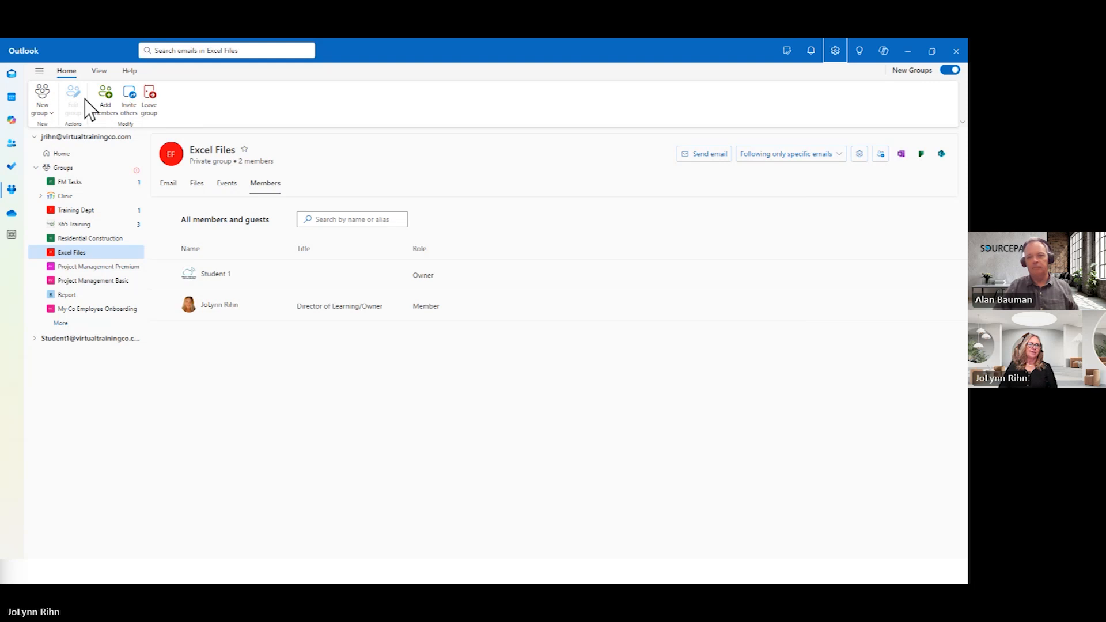
{"action": "left_click", "coordinate": [97, 71]}
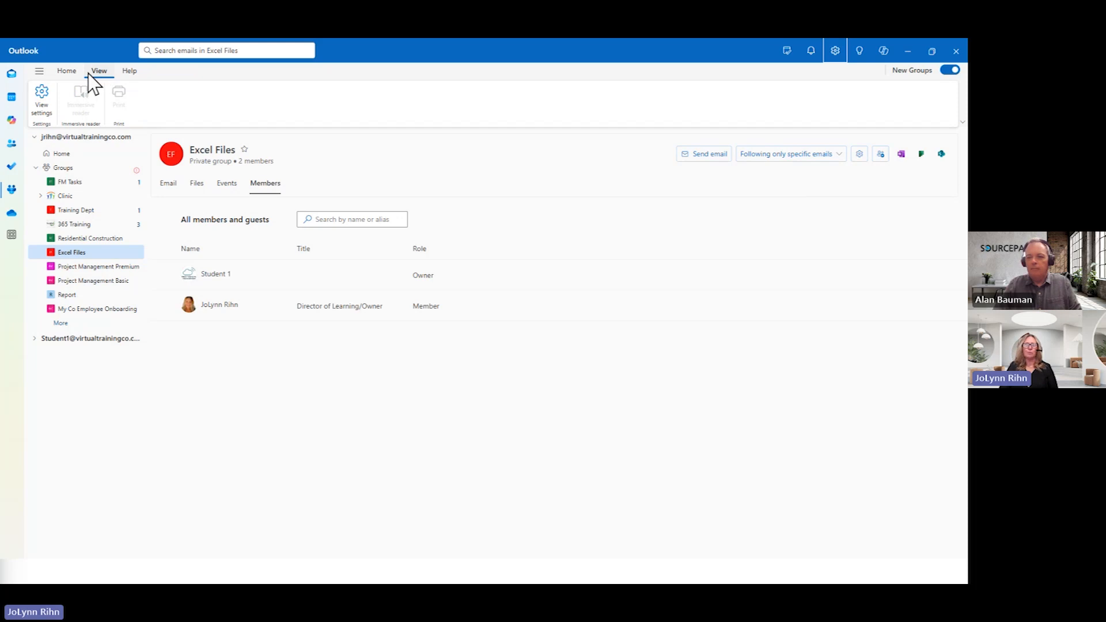
{"action": "left_click", "coordinate": [65, 72]}
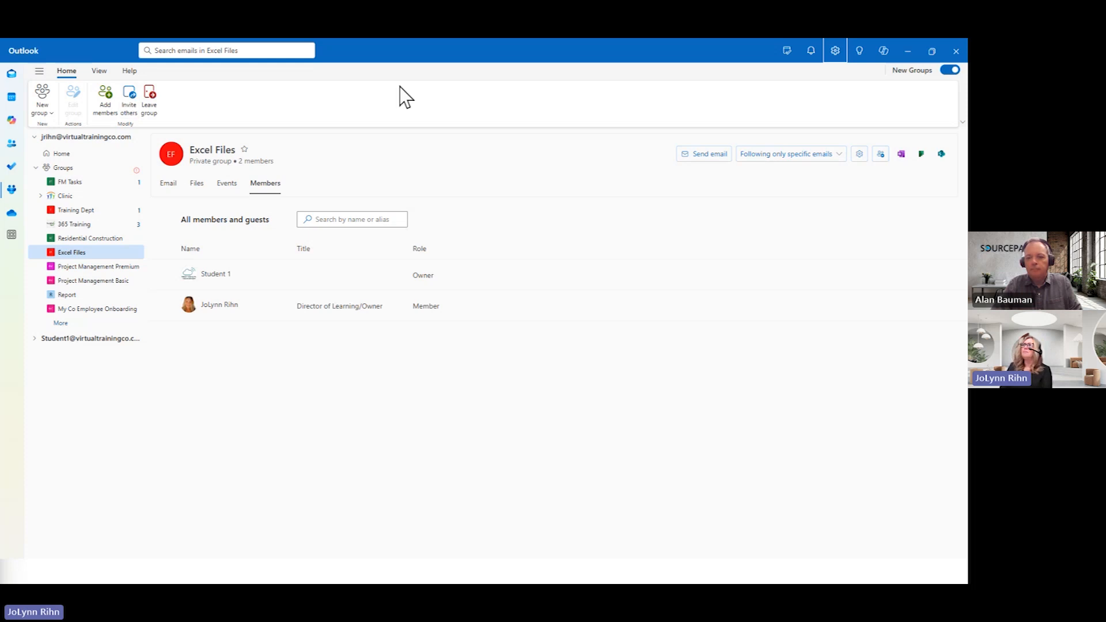
Open the settings again and review the general options for appearance, themes, navigation bar and notifications
{"action": "left_click", "coordinate": [835, 52]}
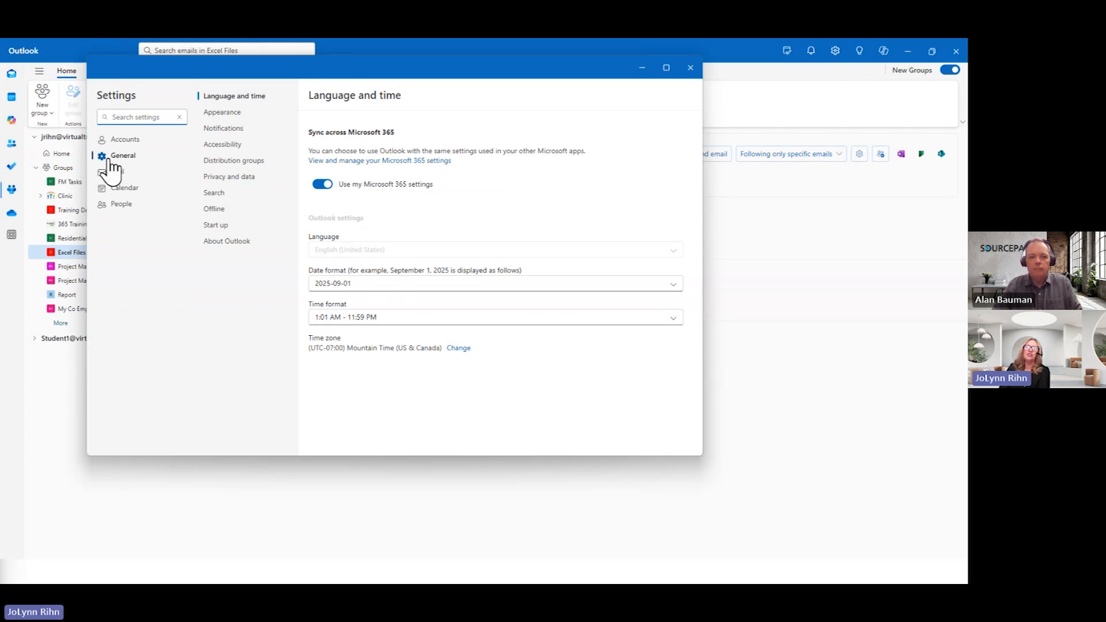
{"action": "left_click", "coordinate": [223, 113]}
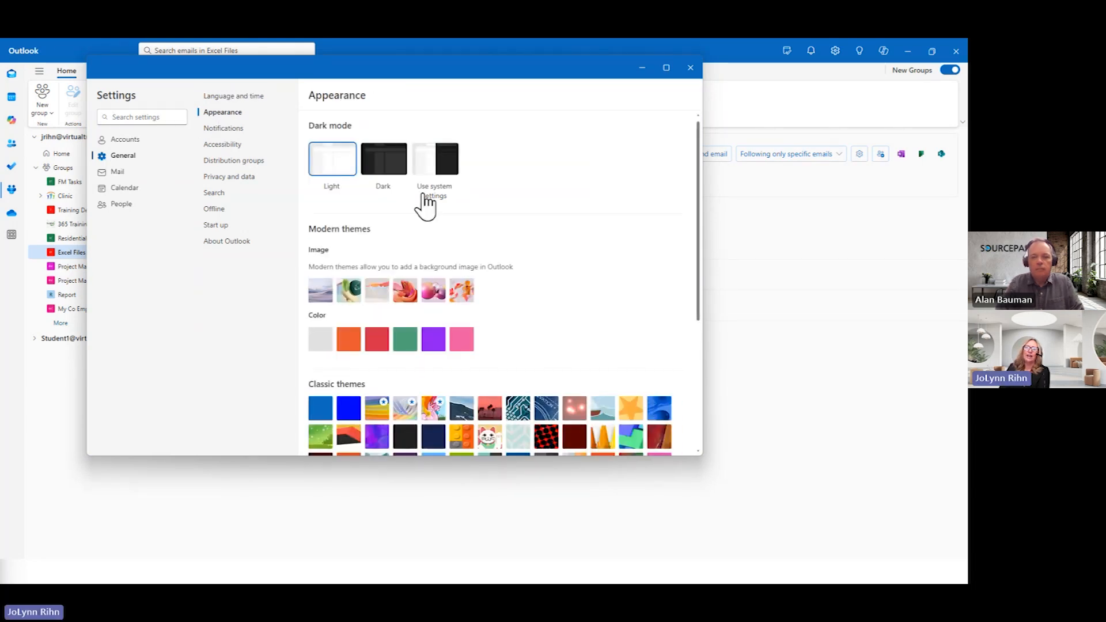
{"action": "scroll", "coordinate": [427, 231], "scroll_direction": "down", "scroll_amount": 3}
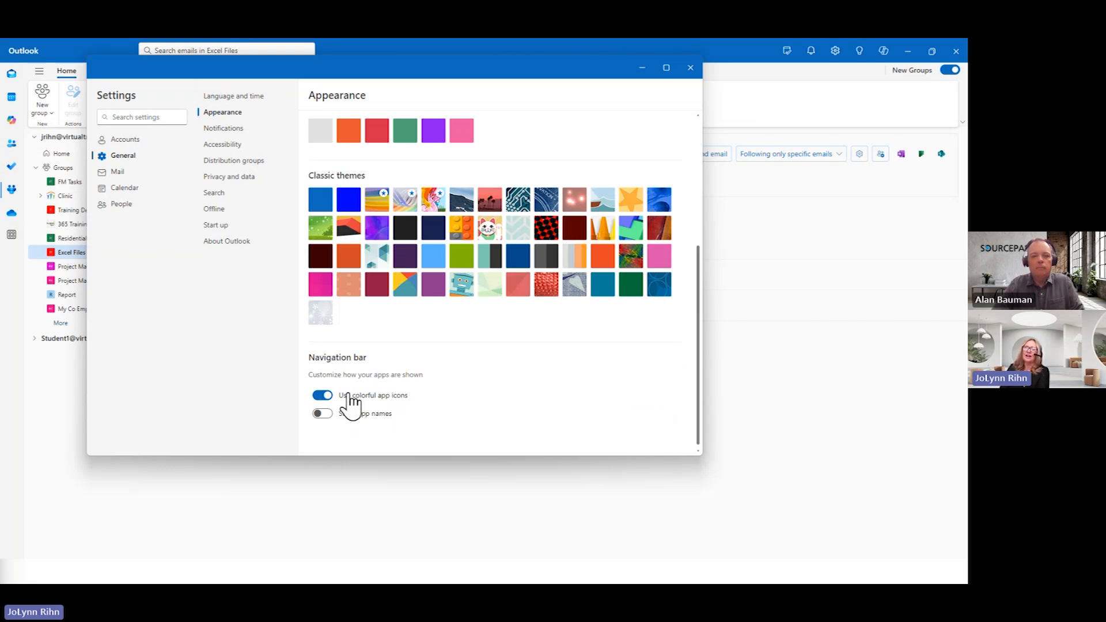
{"action": "left_click", "coordinate": [223, 127]}
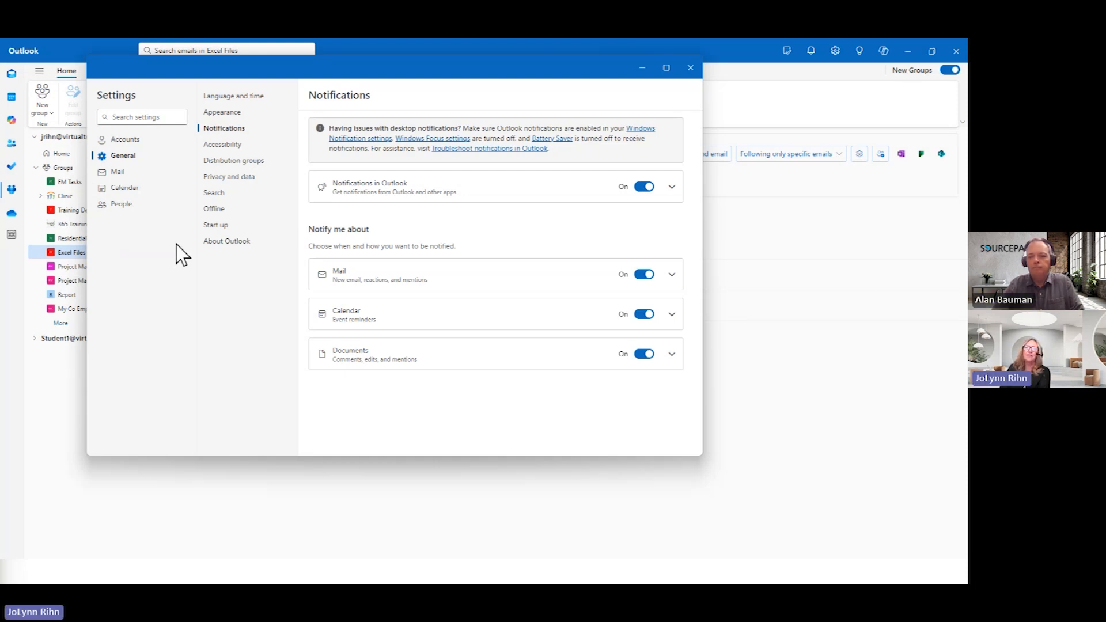
Review the calendar settings for view, events and invitations, events from email, customized actions and Bookings with me
{"action": "left_click", "coordinate": [121, 189]}
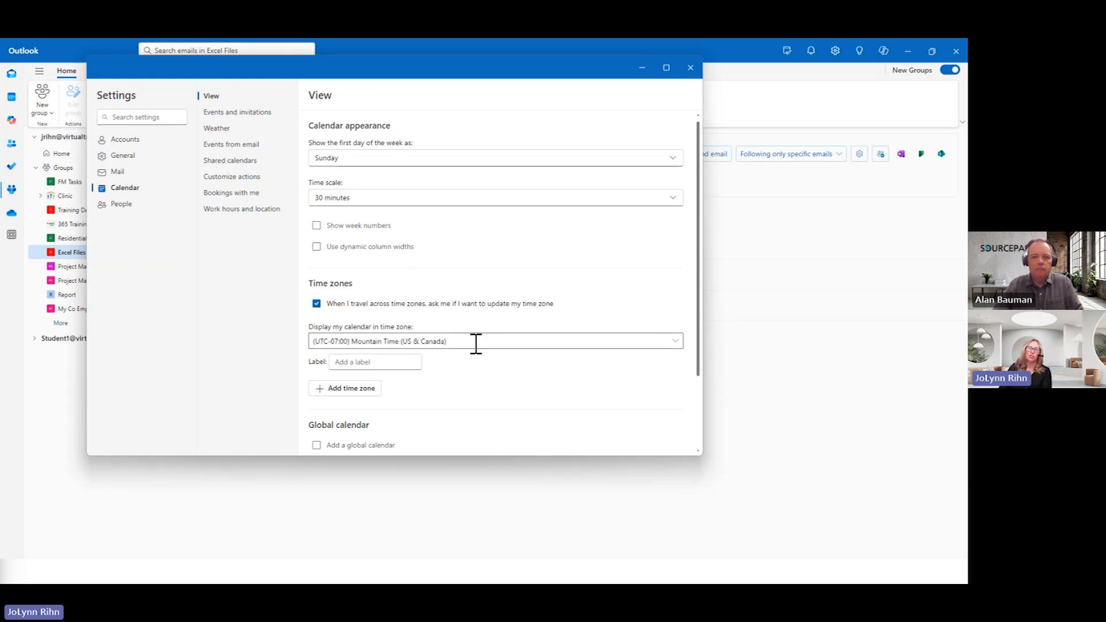
{"action": "scroll", "coordinate": [476, 349], "scroll_direction": "down", "scroll_amount": 2}
{"action": "scroll", "coordinate": [449, 353], "scroll_direction": "up", "scroll_amount": 2}
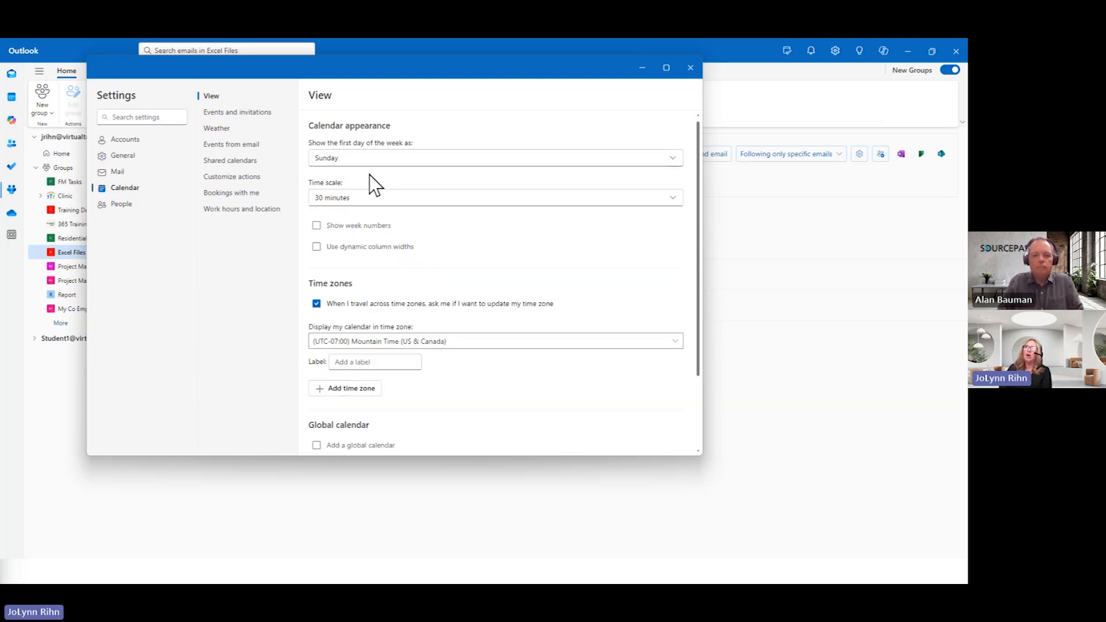
{"action": "left_click", "coordinate": [252, 115]}
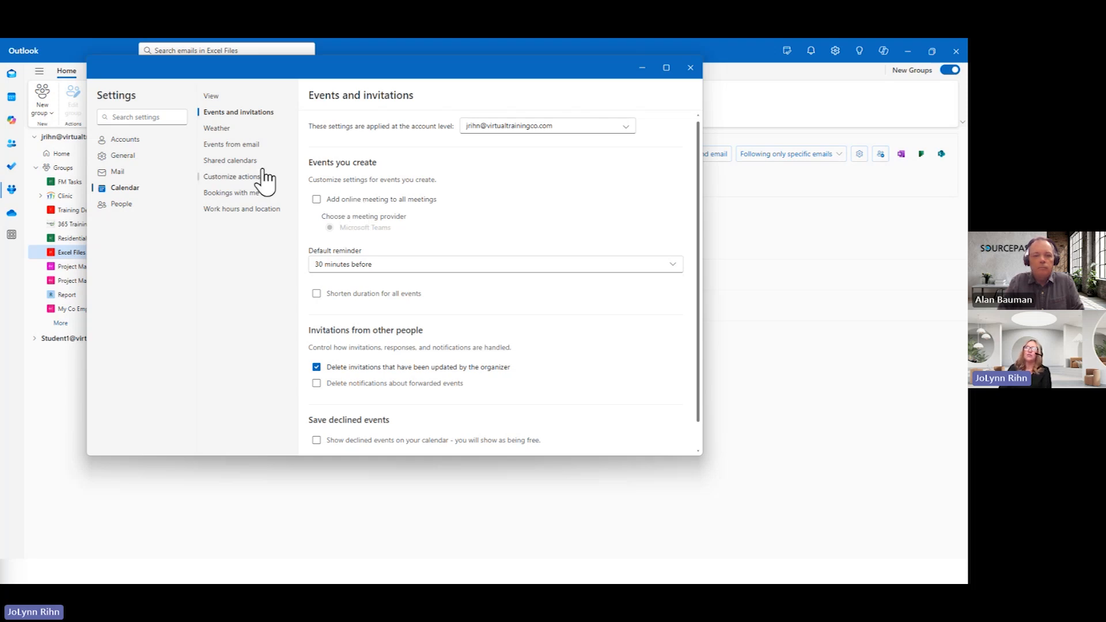
{"action": "left_click", "coordinate": [238, 147]}
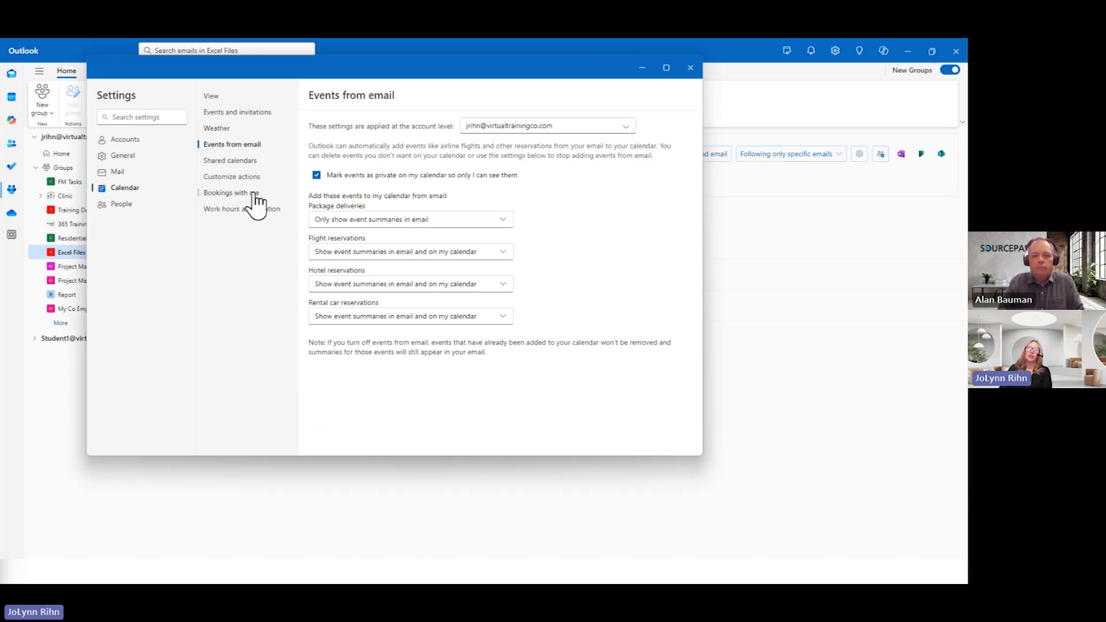
{"action": "left_click", "coordinate": [242, 178]}
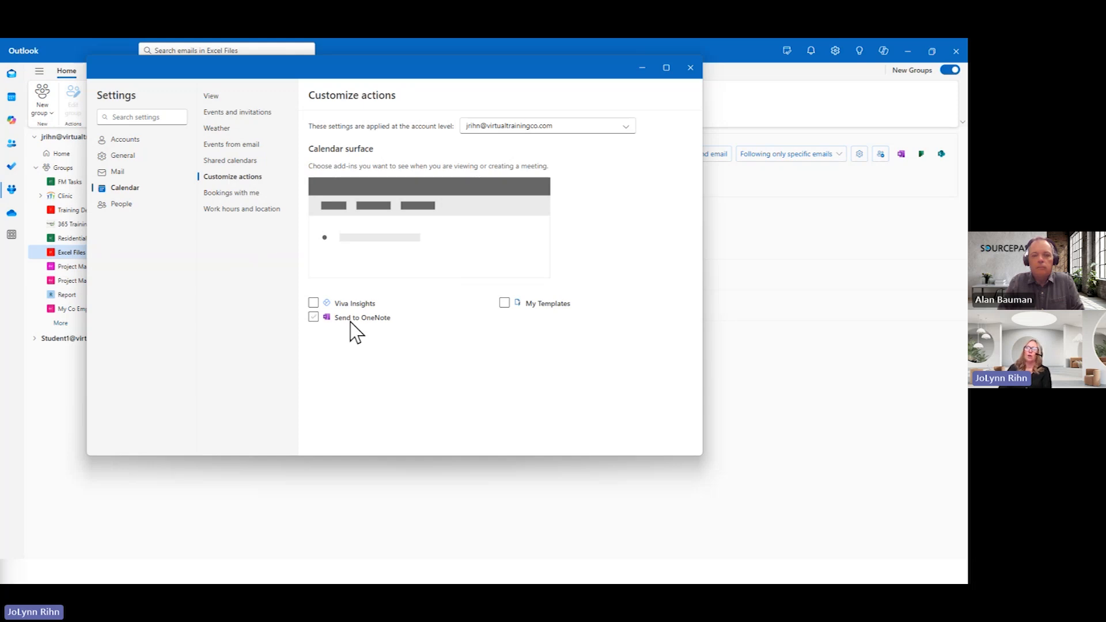
{"action": "left_click", "coordinate": [232, 195]}
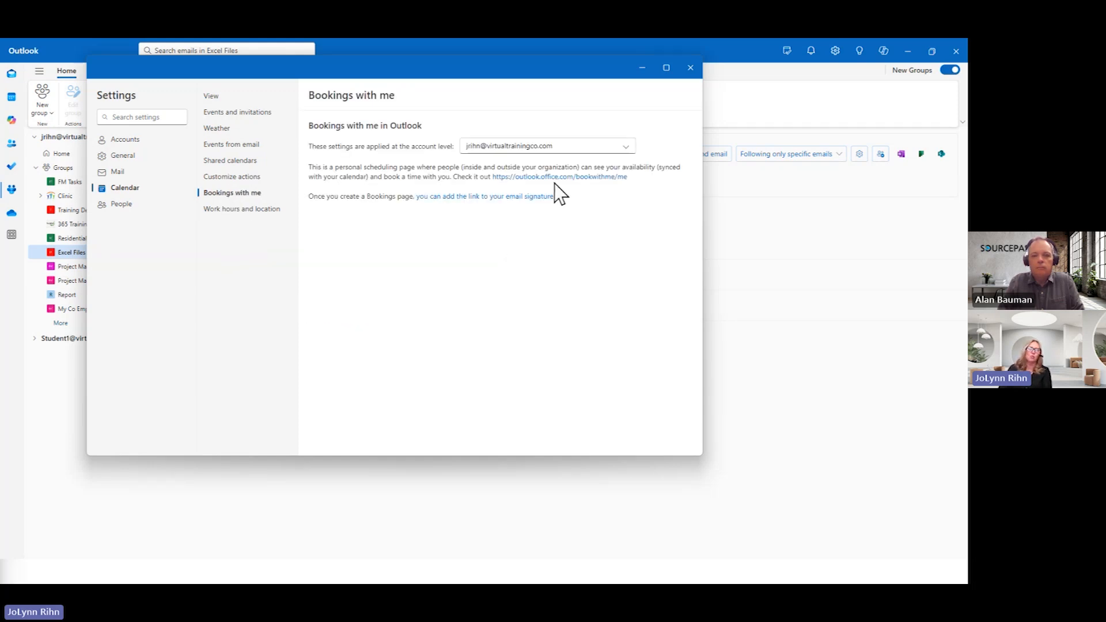
Try removing Friday from the calendar's work hours, look at Monday's end time choices, discard the change and close the settings
{"action": "left_click", "coordinate": [249, 210]}
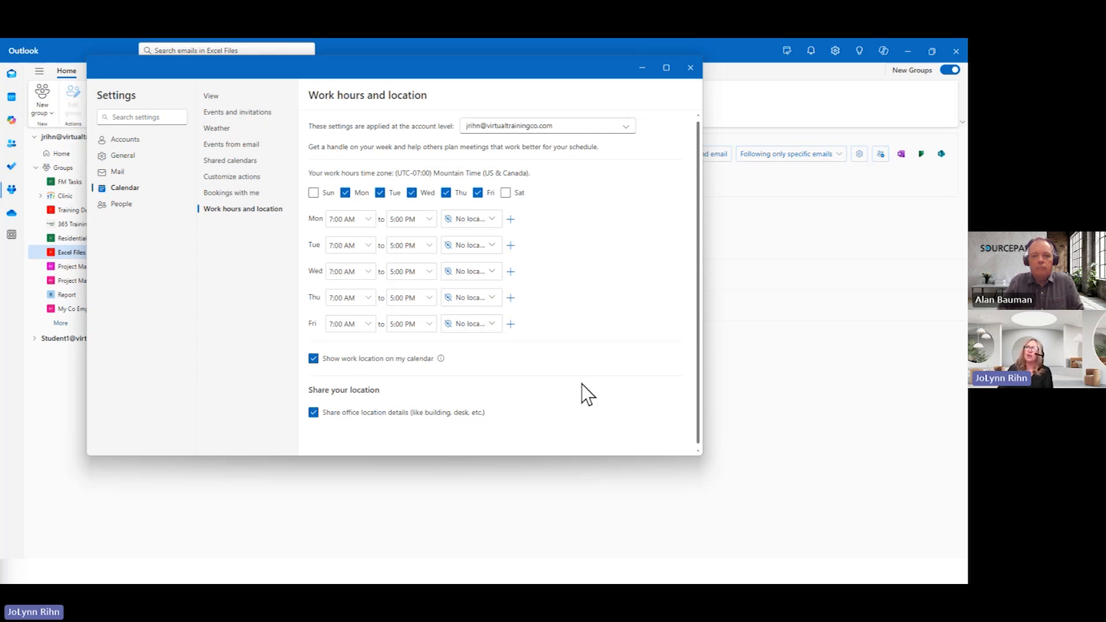
{"action": "left_click", "coordinate": [477, 193]}
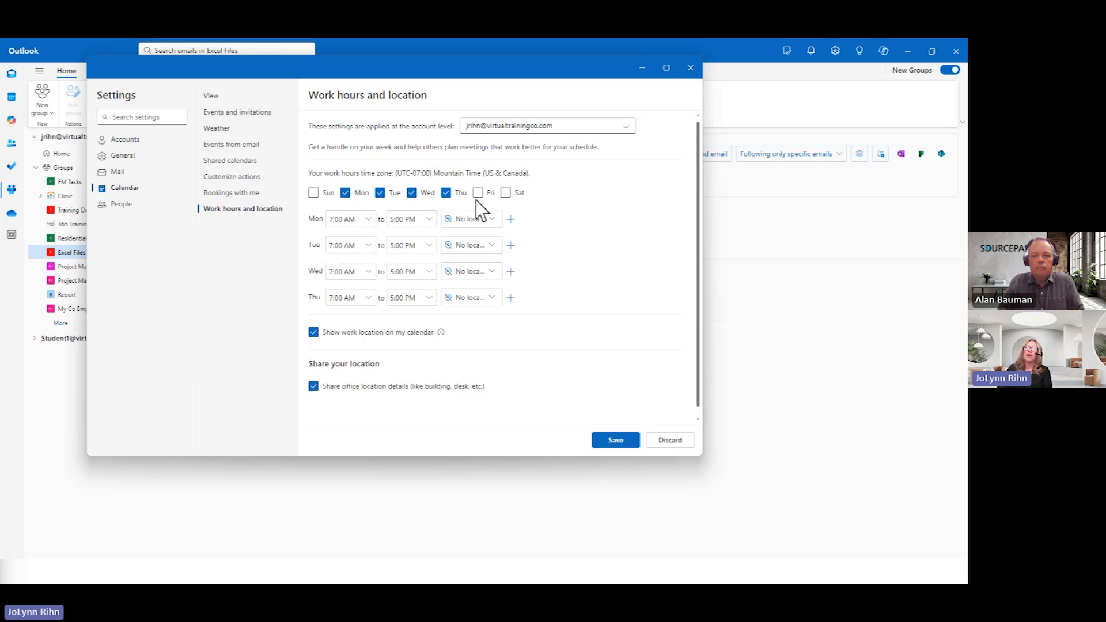
{"action": "left_click", "coordinate": [426, 219]}
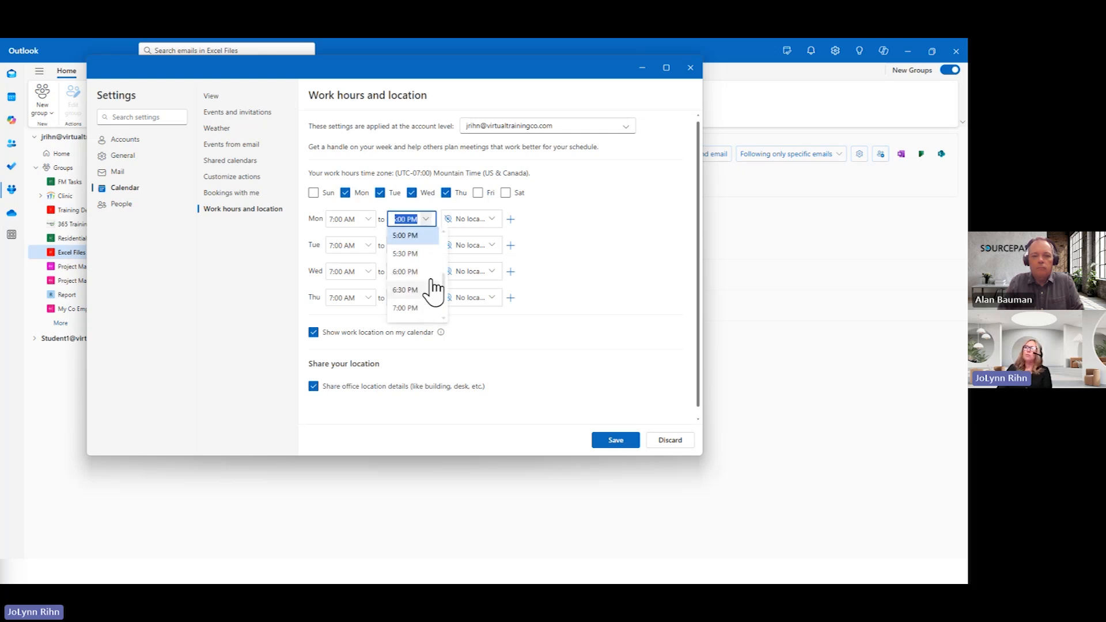
{"action": "left_click", "coordinate": [578, 252]}
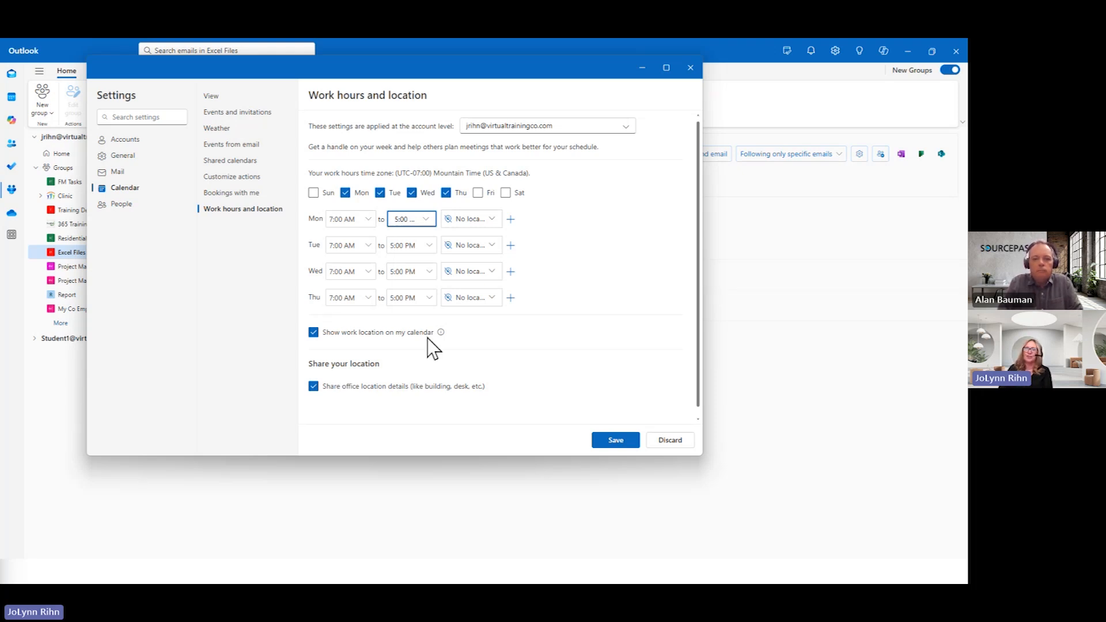
{"action": "left_click", "coordinate": [672, 442]}
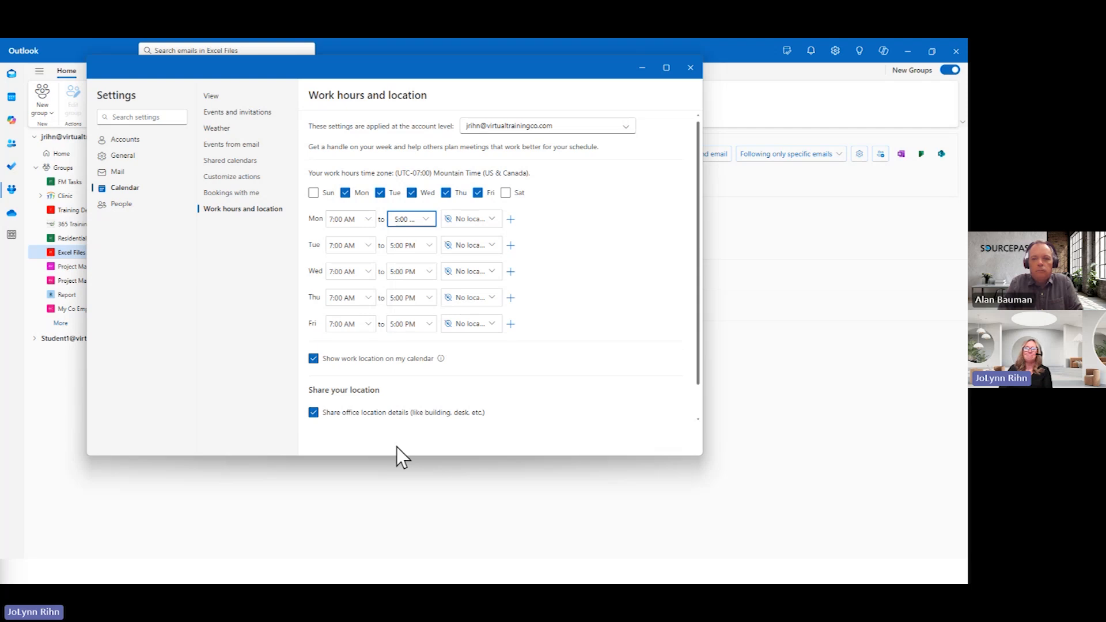
{"action": "left_click", "coordinate": [690, 67]}
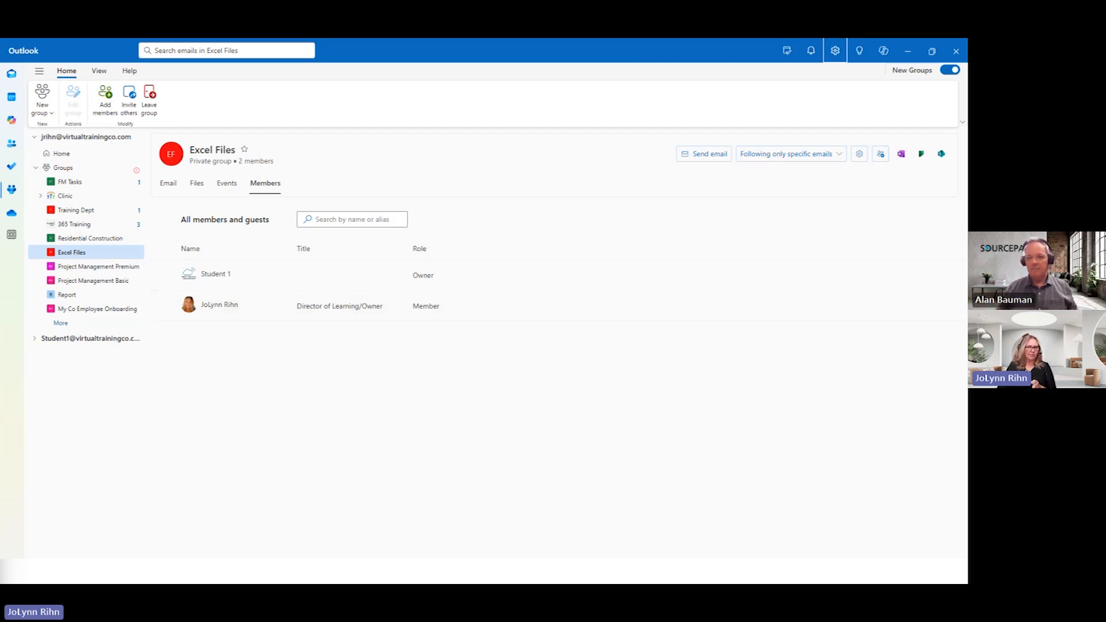
Switch to the PowerPoint slide show and advance from the DEMO slide to the Upcoming Events slide
{"action": "key", "text": "alt+Tab"}
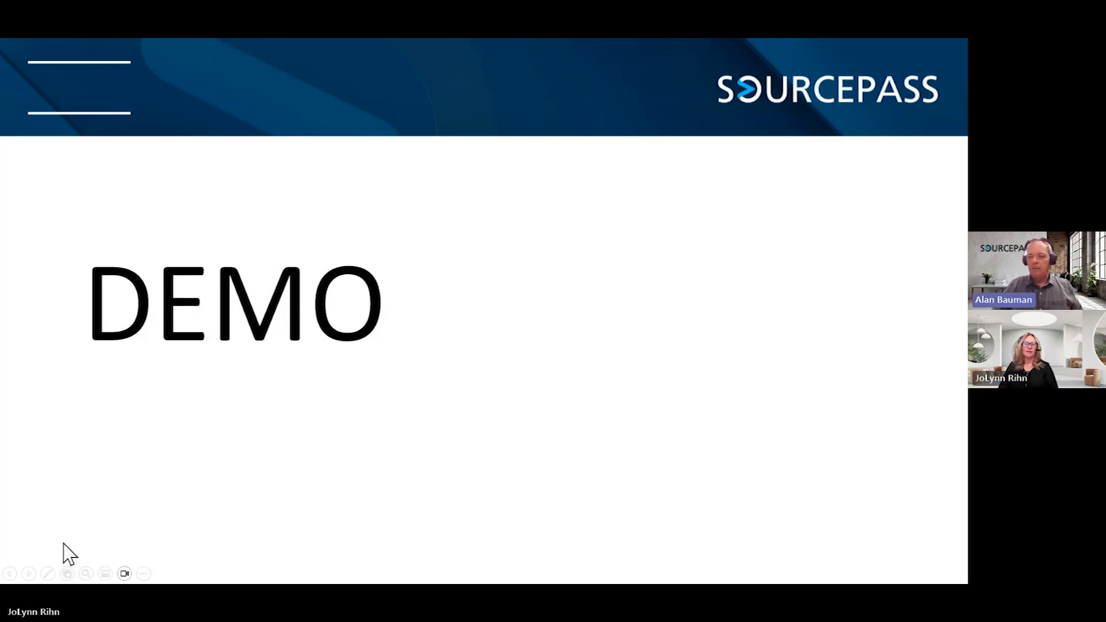
{"action": "left_click", "coordinate": [29, 573]}
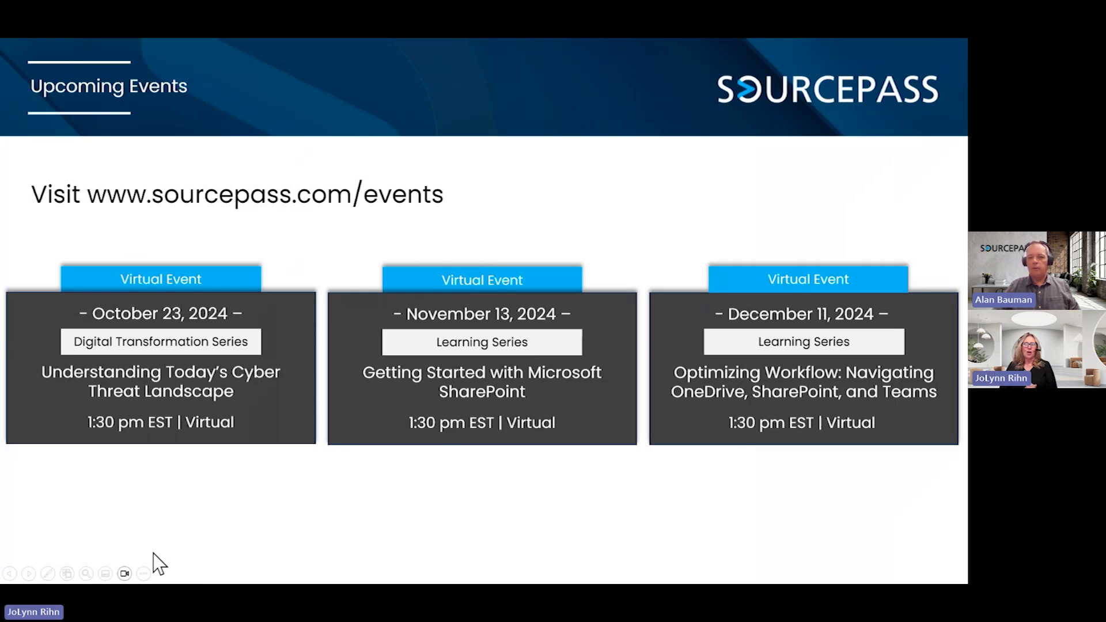